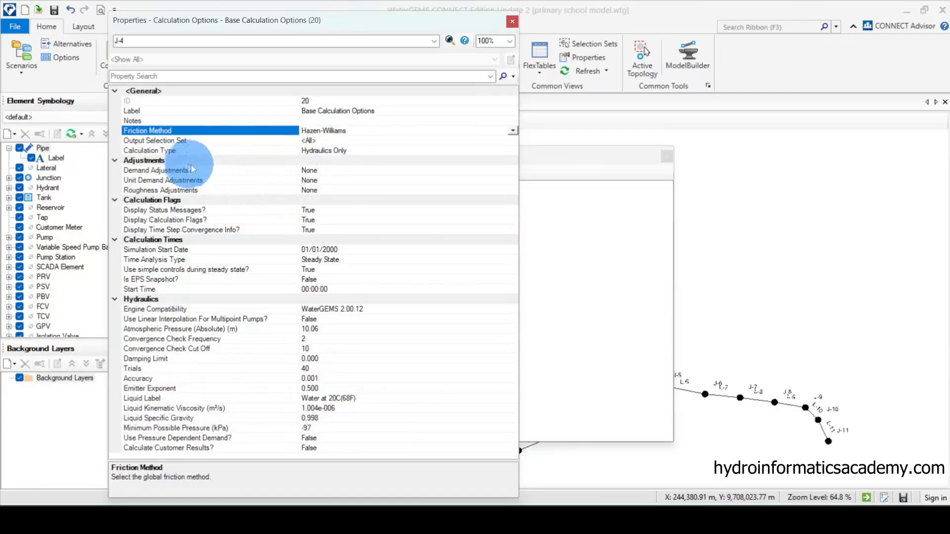
Review the adjustments, hydraulics and engine compatibility settings of the steady-state Base Calculation Options and close their properties.
left_click(252, 161)
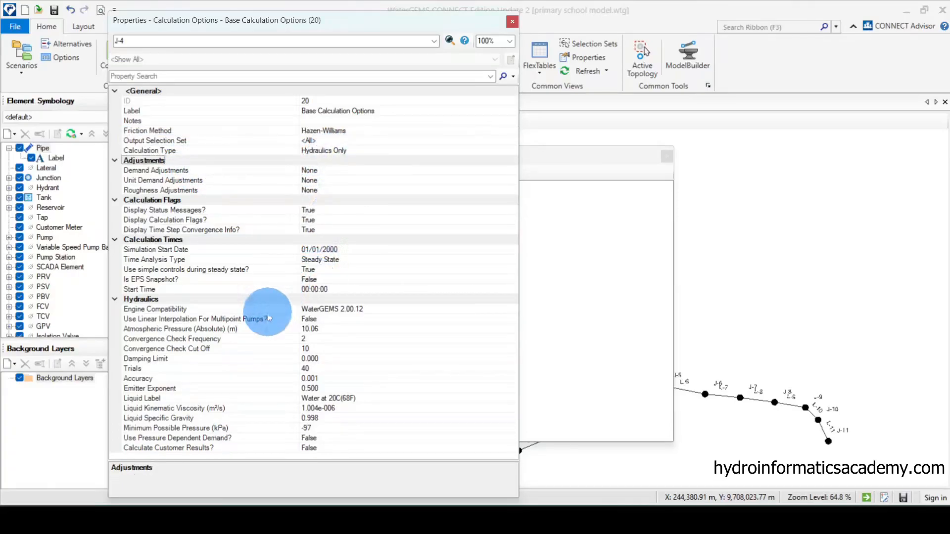
left_click(230, 300)
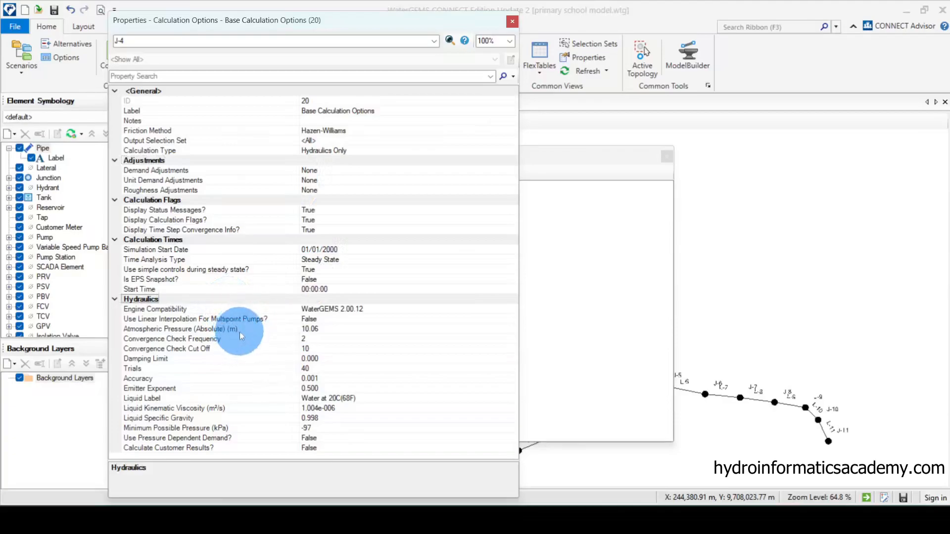
left_click(190, 310)
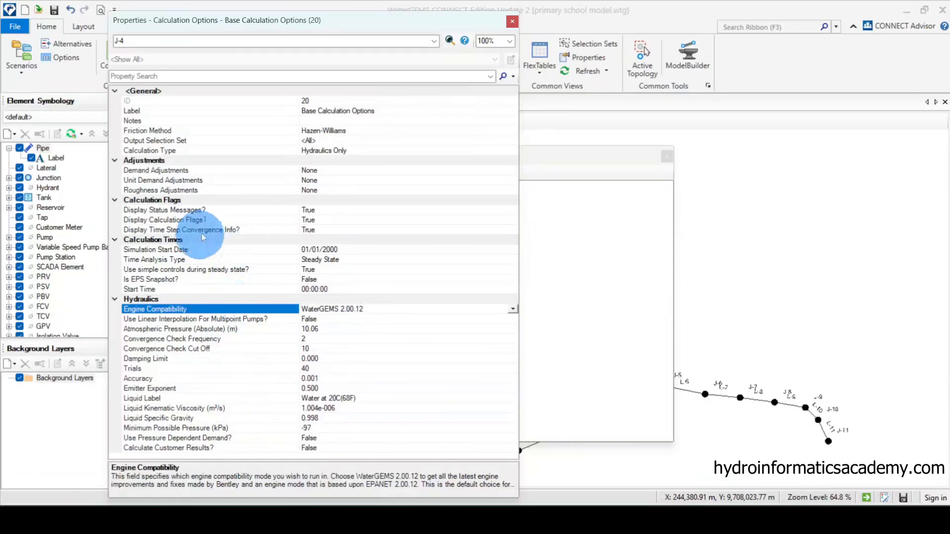
left_click(513, 23)
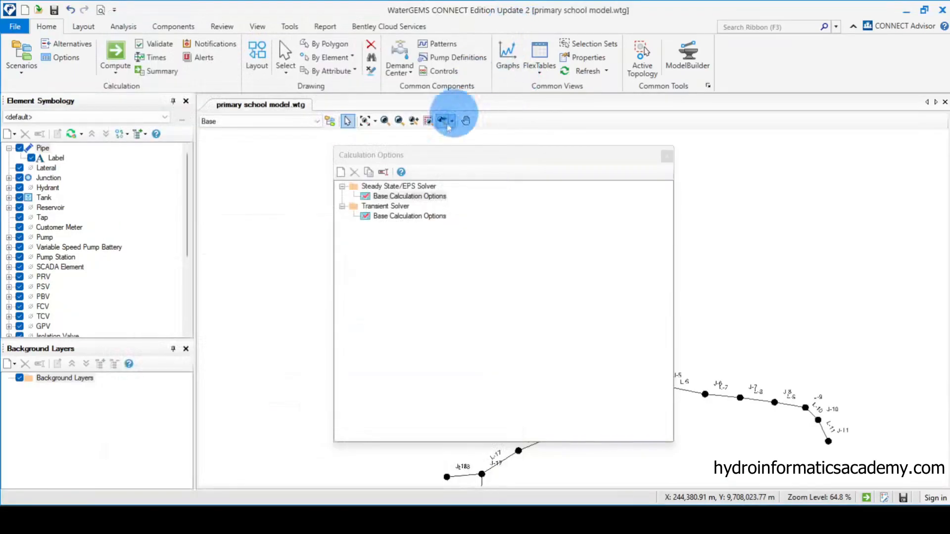
Open the unit settings in the program options and check the units available for Flow, leaving it at L/s.
left_click(297, 29)
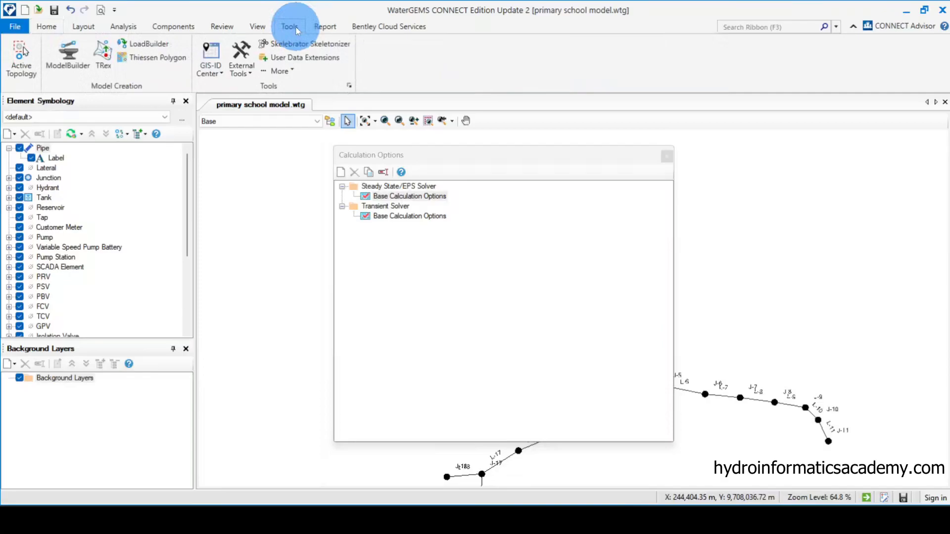
left_click(349, 85)
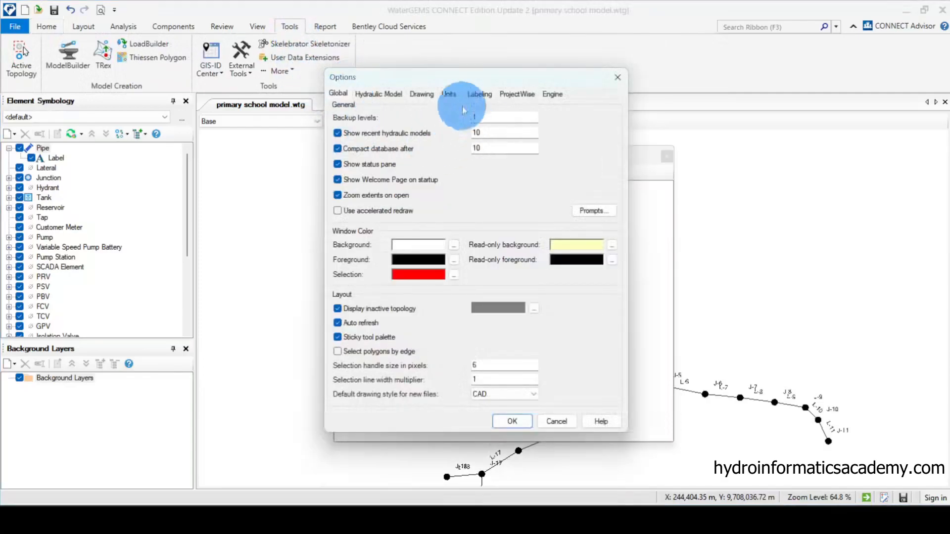
left_click(450, 94)
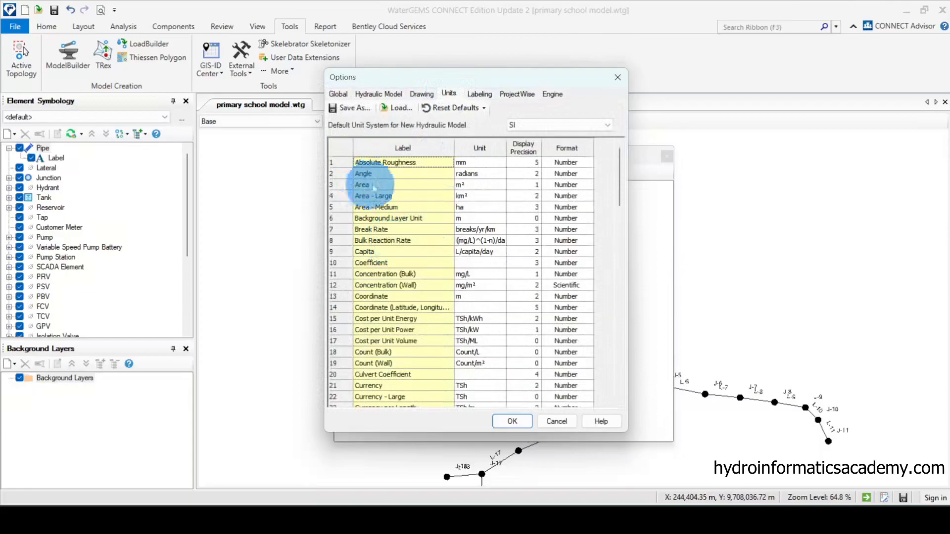
scroll(388, 275, "down", 4)
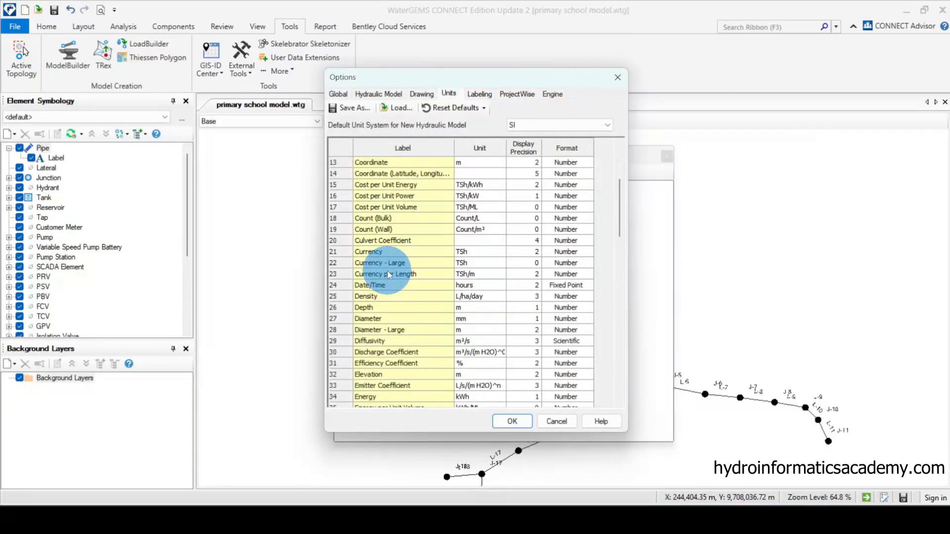
scroll(389, 275, "down", 3)
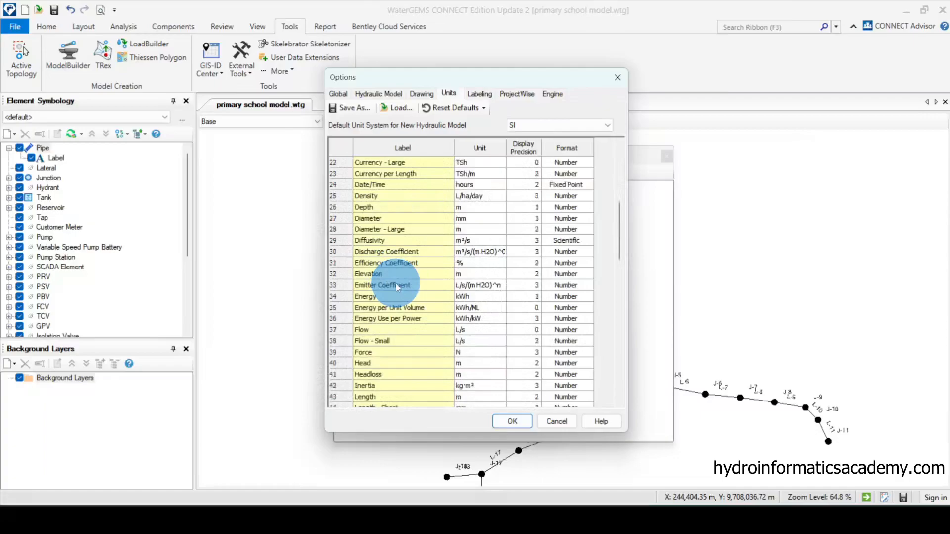
left_click(478, 332)
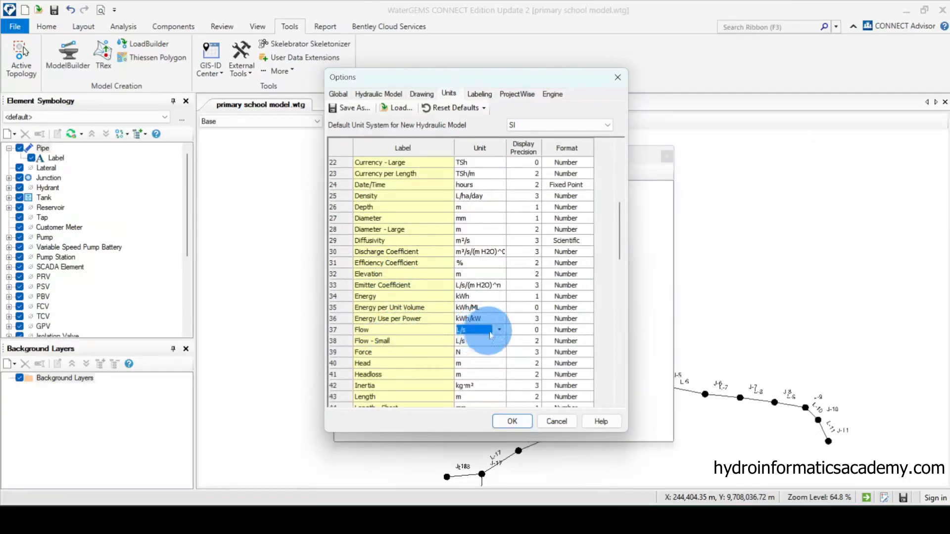
left_click(497, 329)
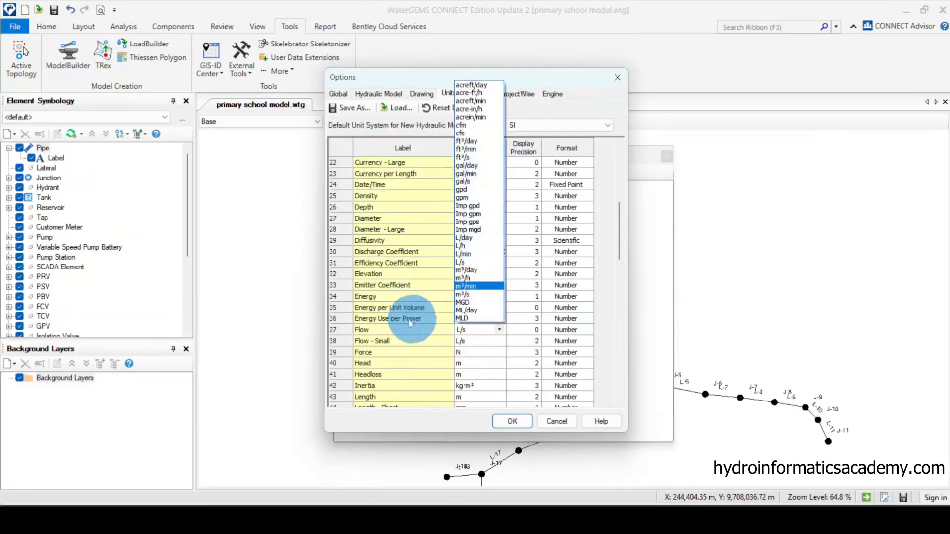
left_click(395, 328)
Set the Pressure unit to m H2O in the unit settings.
scroll(405, 326, "down", 7)
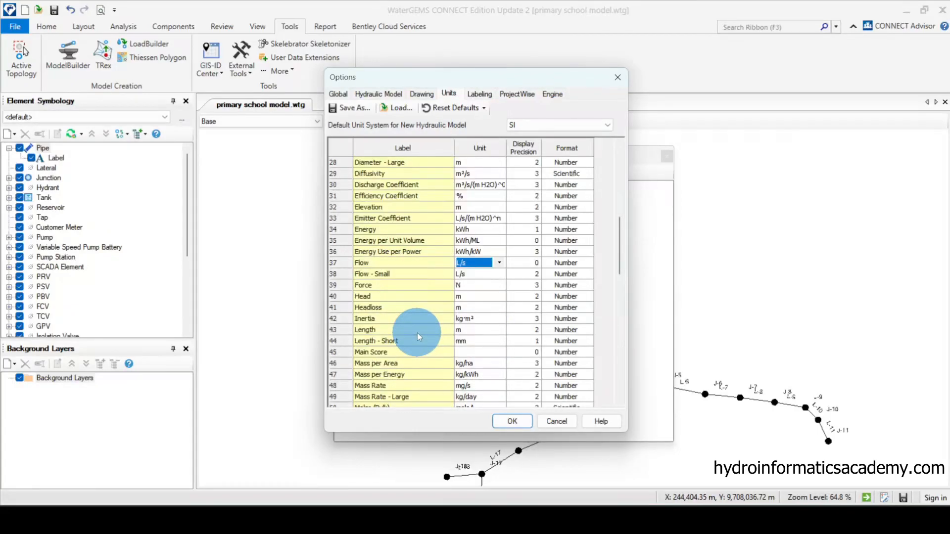
left_click(406, 322)
left_click(403, 332)
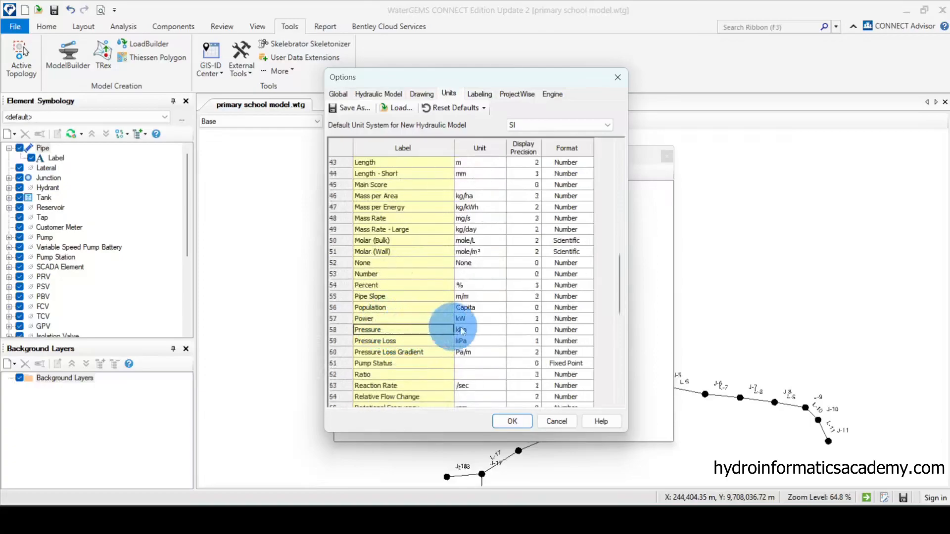
left_click(489, 330)
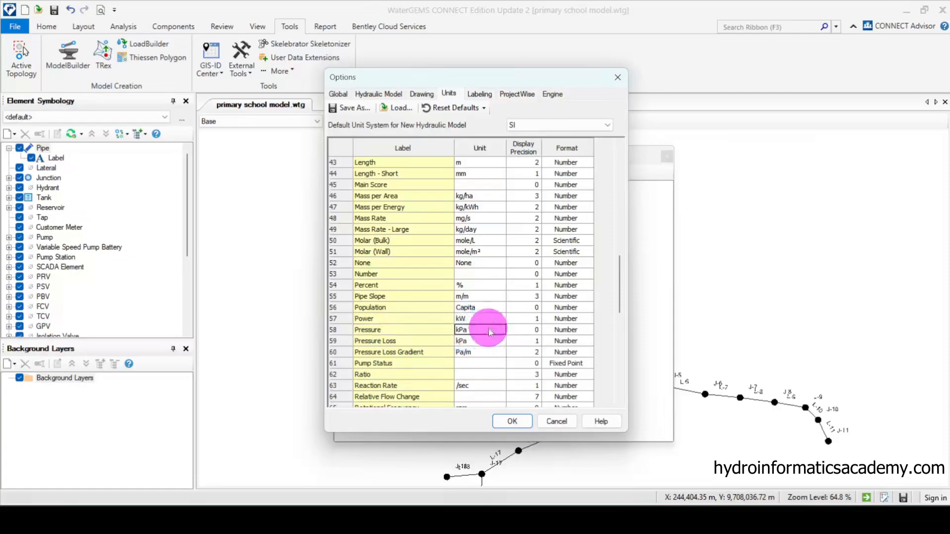
left_click(499, 331)
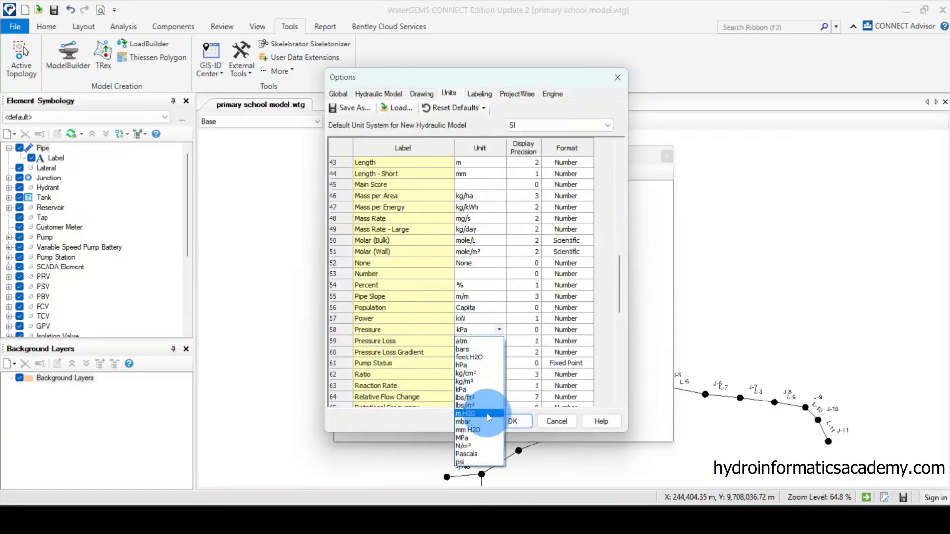
left_click(462, 413)
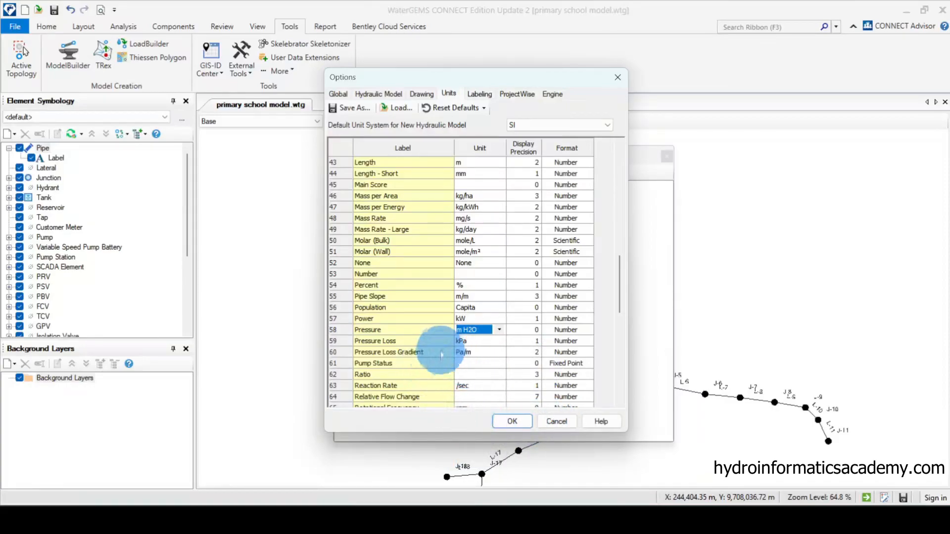
Look through the remaining units, accept the options, and close the Calculation Options manager.
scroll(413, 392, "down", 9)
scroll(415, 395, "up", 14)
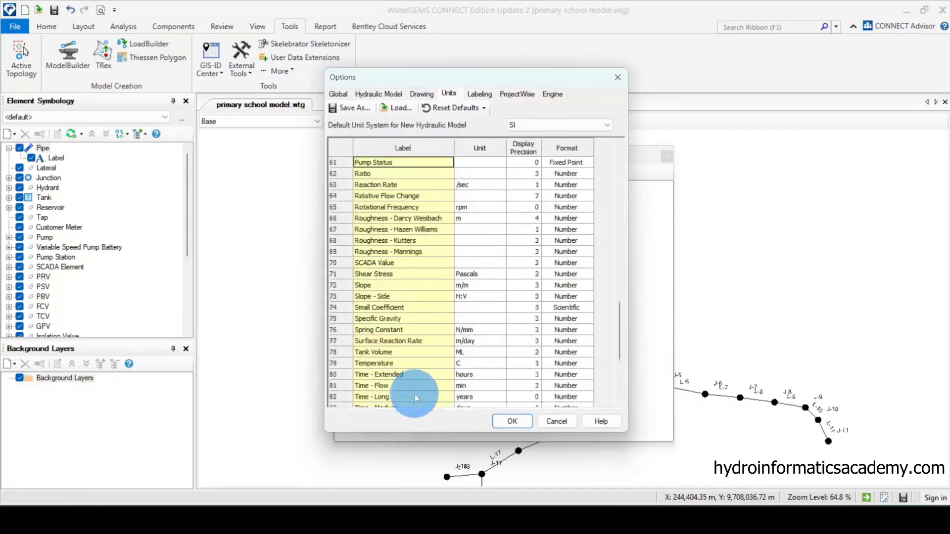
scroll(416, 398, "up", 6)
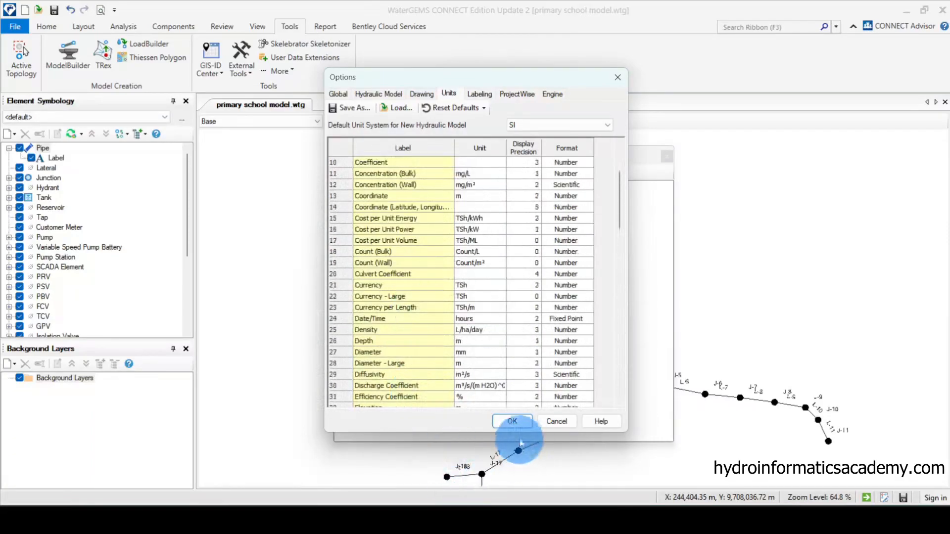
left_click(511, 421)
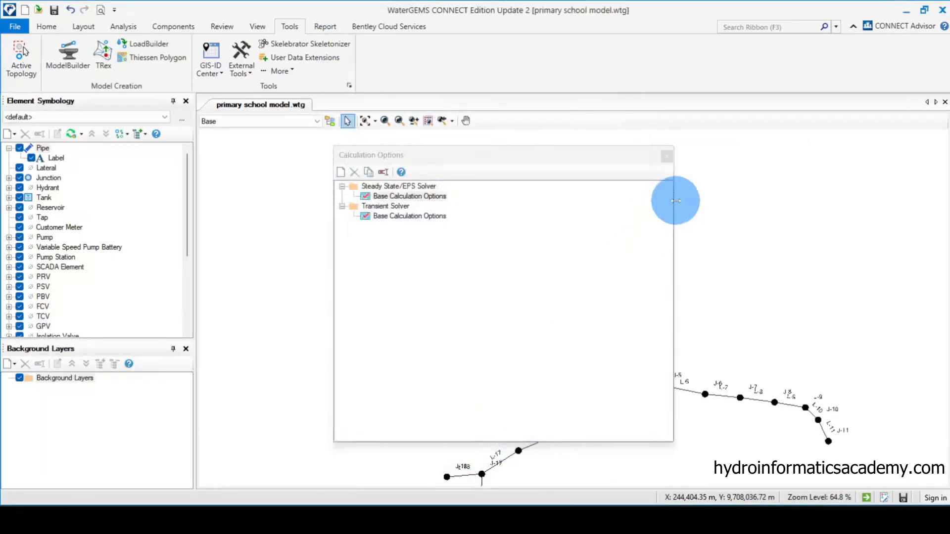
left_click(666, 156)
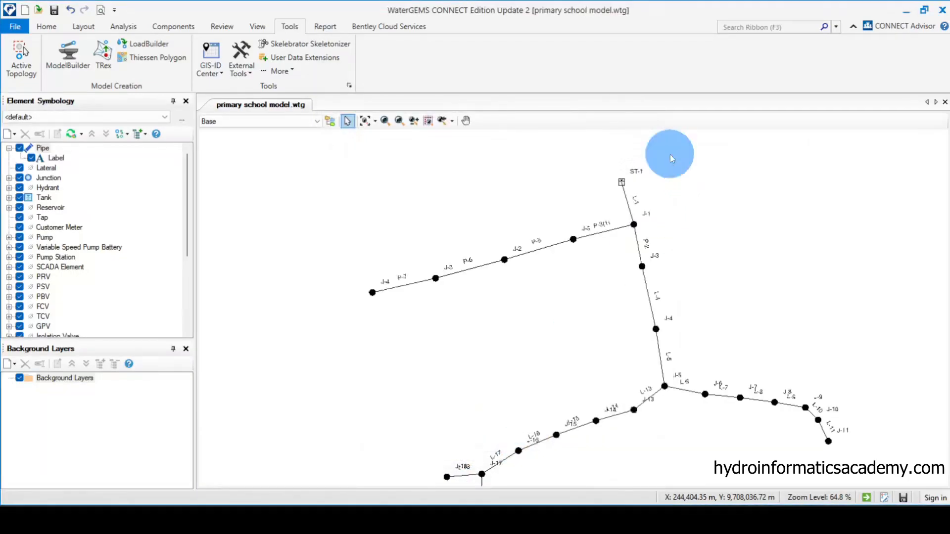
Examine the pipe network's layout, symbols and labels at different zoom levels.
scroll(572, 171, "down", 3)
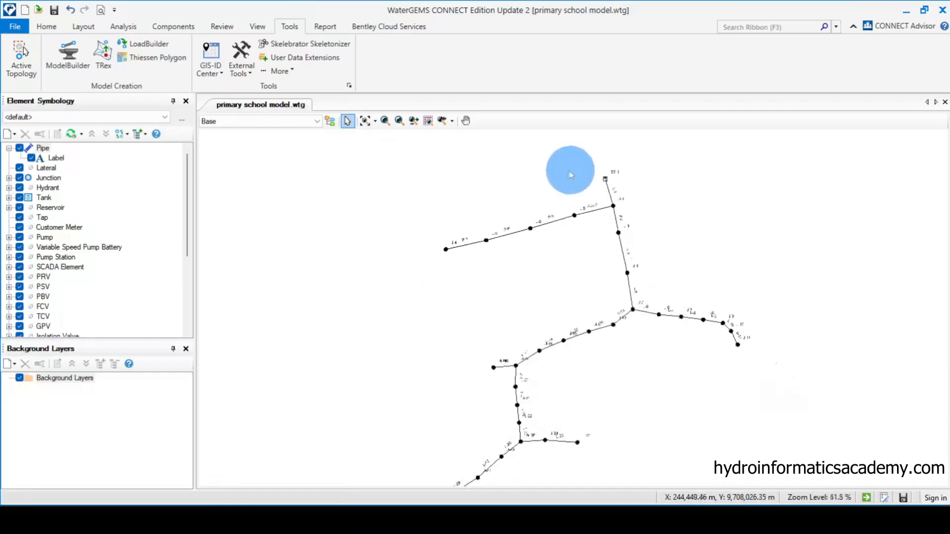
scroll(618, 262, "up", 3)
scroll(649, 355, "down", 1)
scroll(650, 352, "down", 1)
scroll(597, 177, "up", 3)
scroll(591, 295, "up", 2)
scroll(591, 218, "down", 2)
scroll(587, 242, "down", 2)
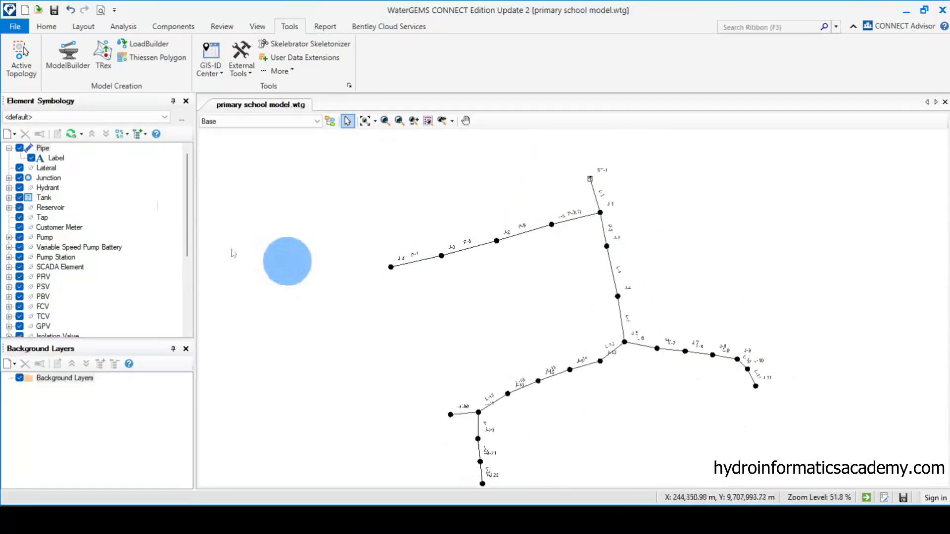
Try the CAD drawing style on the network and switch it to GIS style.
left_click(127, 134)
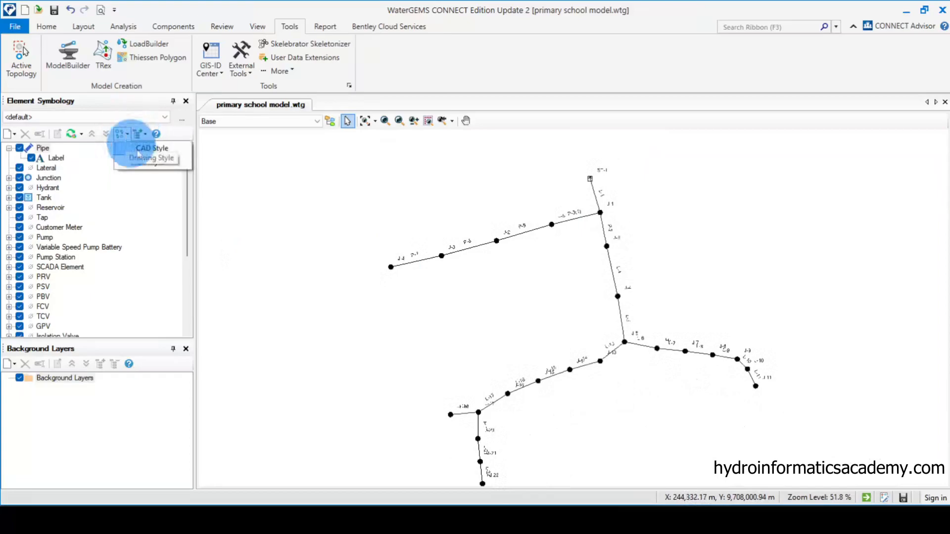
left_click(148, 150)
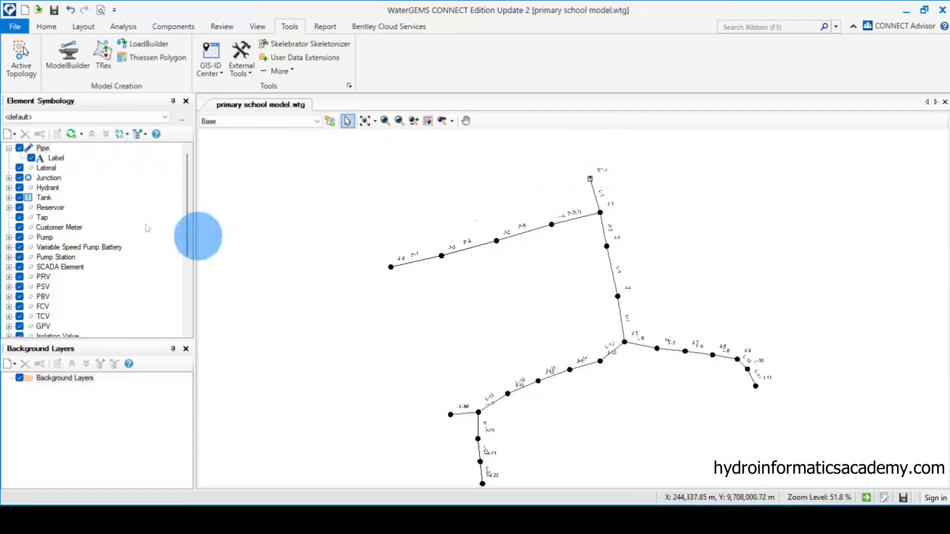
left_click(128, 135)
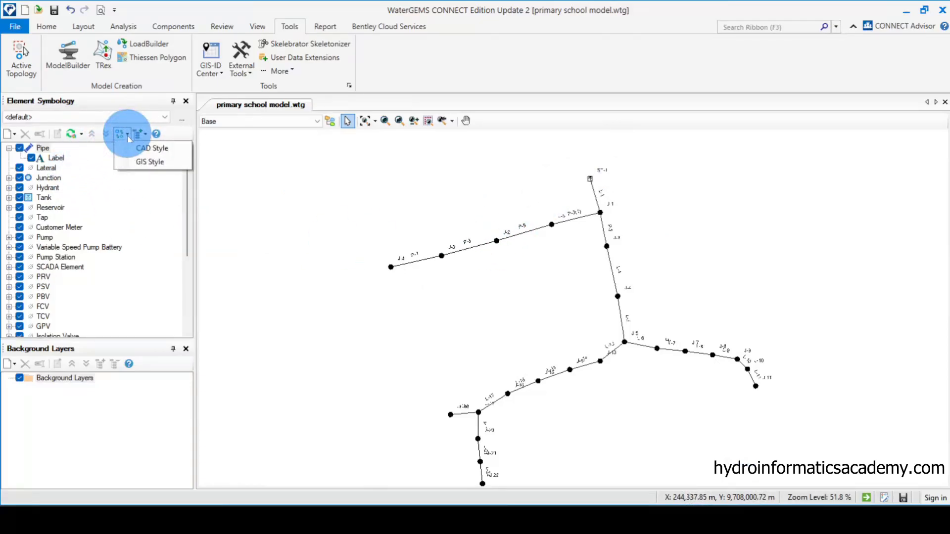
left_click(136, 163)
Compare how the network's junction symbols and labels scale at different zoom levels, and look over the whole network.
scroll(559, 225, "down", 1)
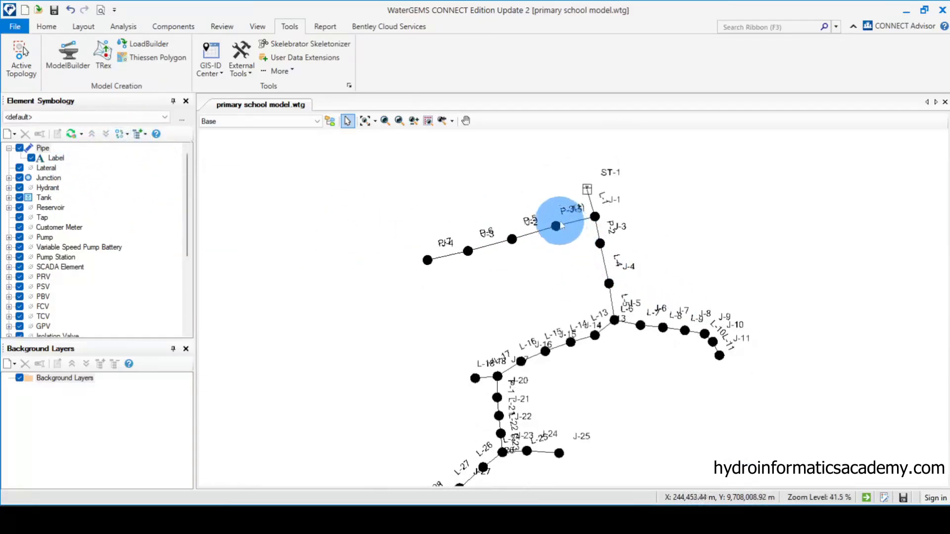
scroll(577, 325, "up", 2)
scroll(553, 295, "up", 2)
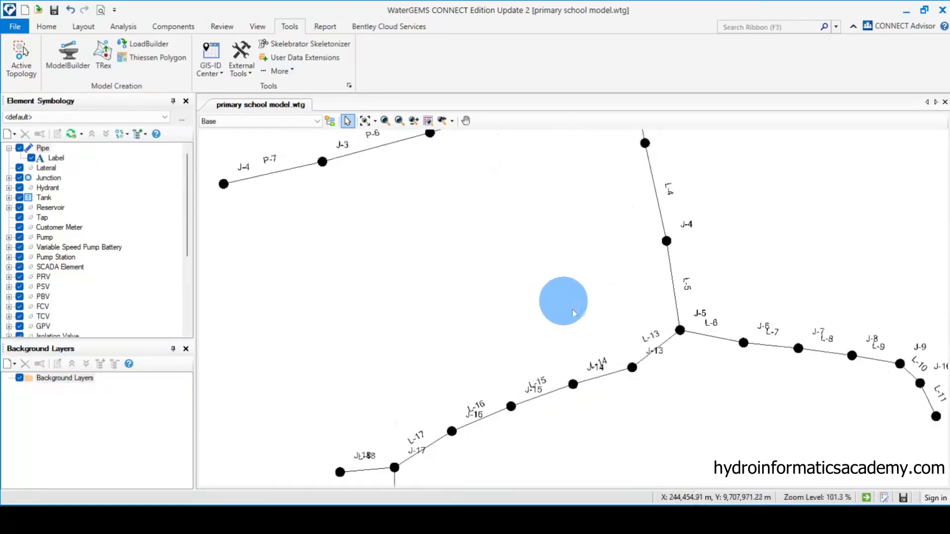
scroll(610, 412, "down", 1)
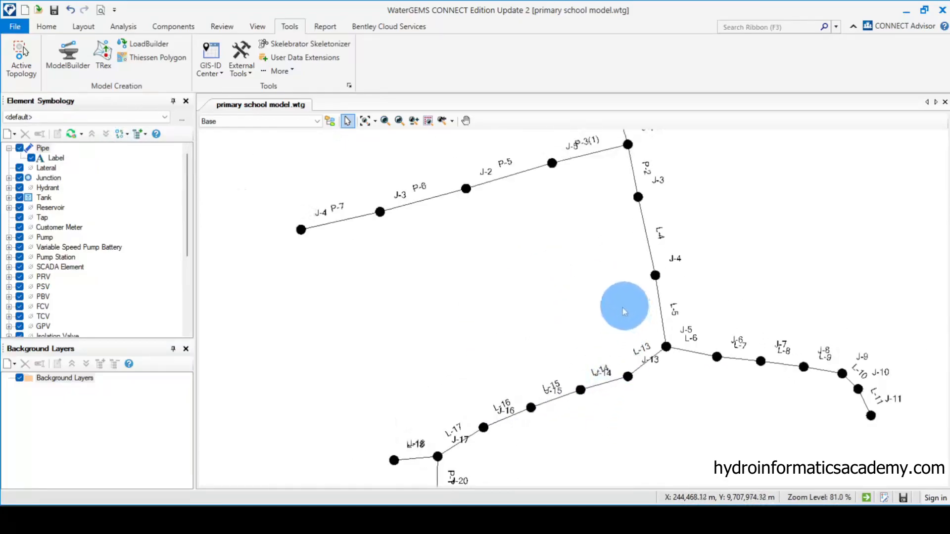
scroll(625, 306, "up", 1)
scroll(579, 364, "down", 3)
scroll(446, 238, "up", 3)
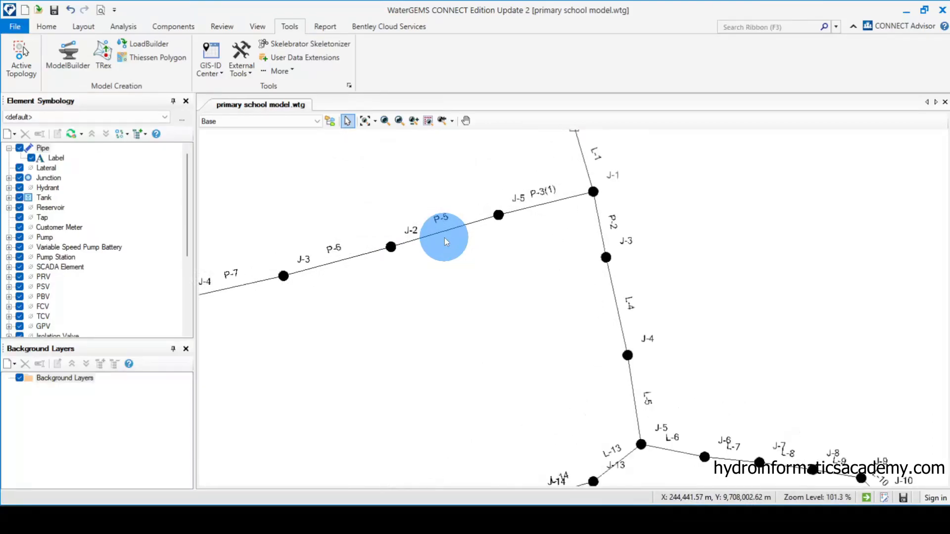
scroll(524, 267, "down", 3)
scroll(541, 293, "up", 1)
scroll(543, 297, "down", 1)
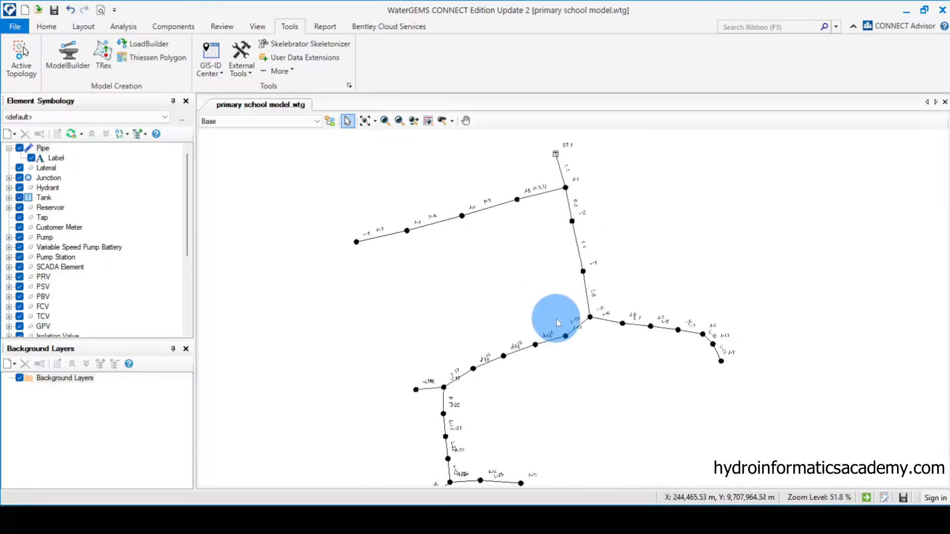
scroll(562, 188, "down", 1)
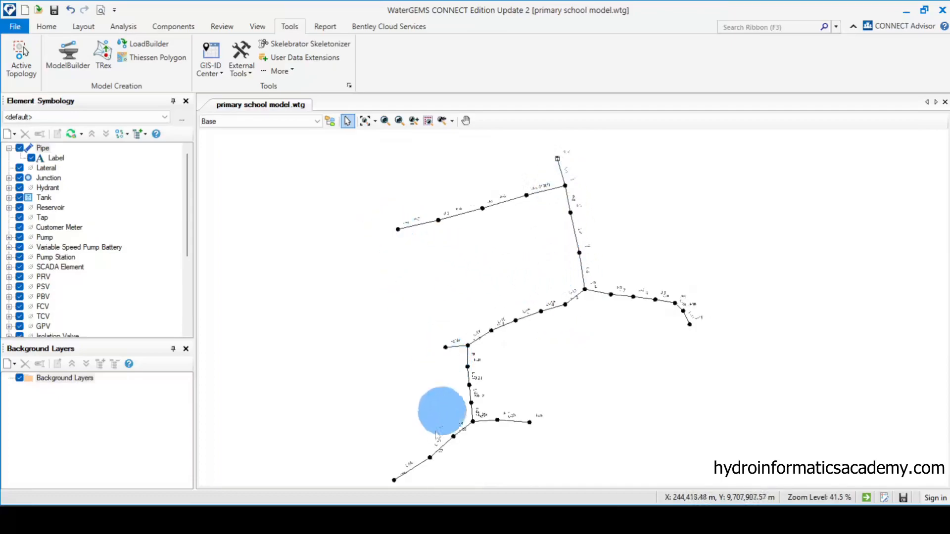
left_click_drag(524, 235, 536, 251)
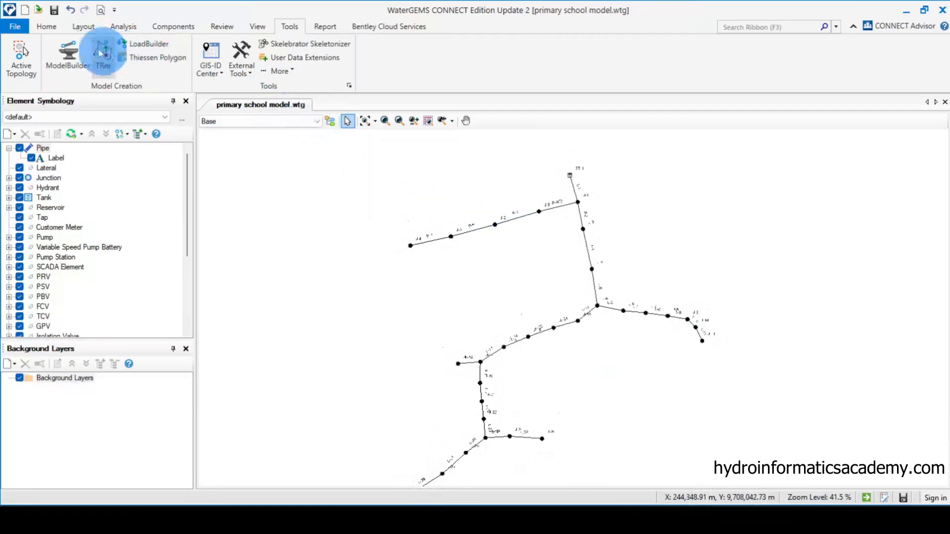
Open the Demand Control Center, accept its no-undo warning, and move its window clear of the network.
left_click(47, 28)
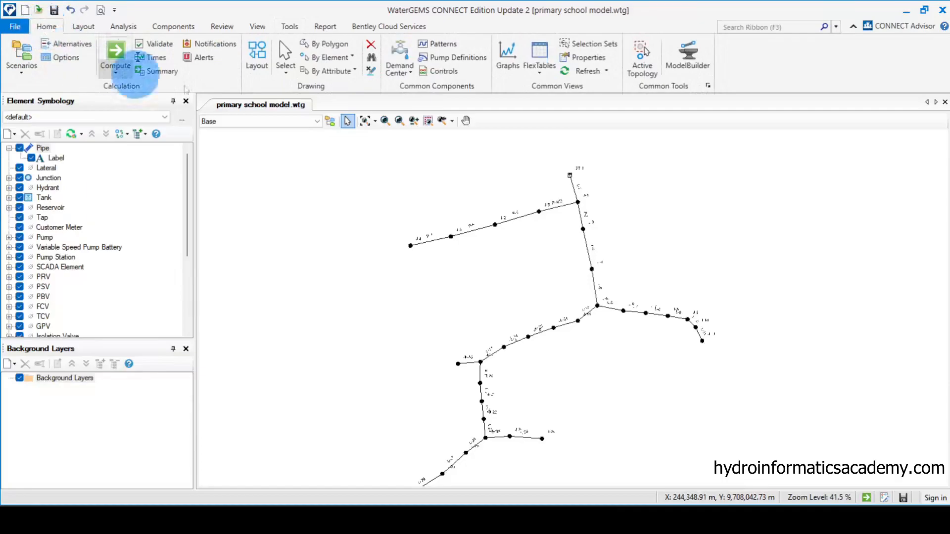
left_click(410, 74)
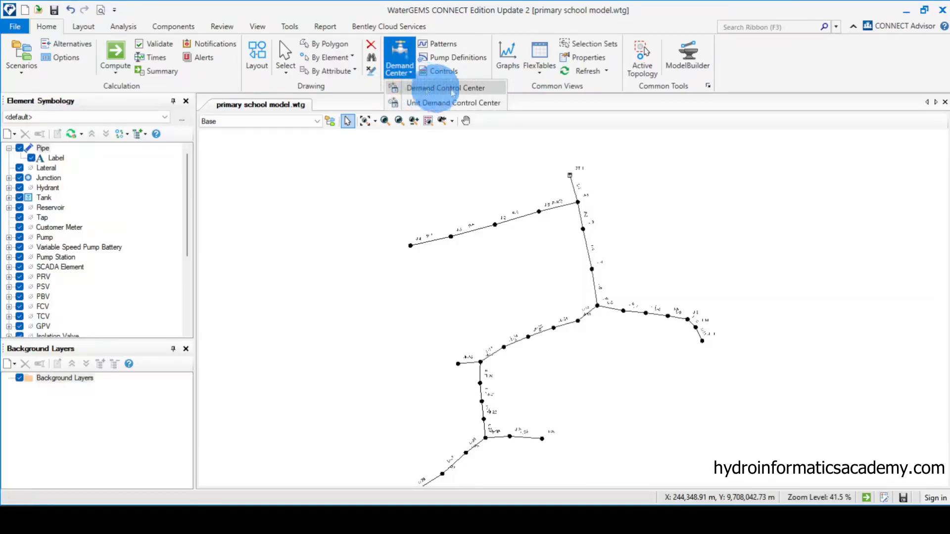
left_click(428, 89)
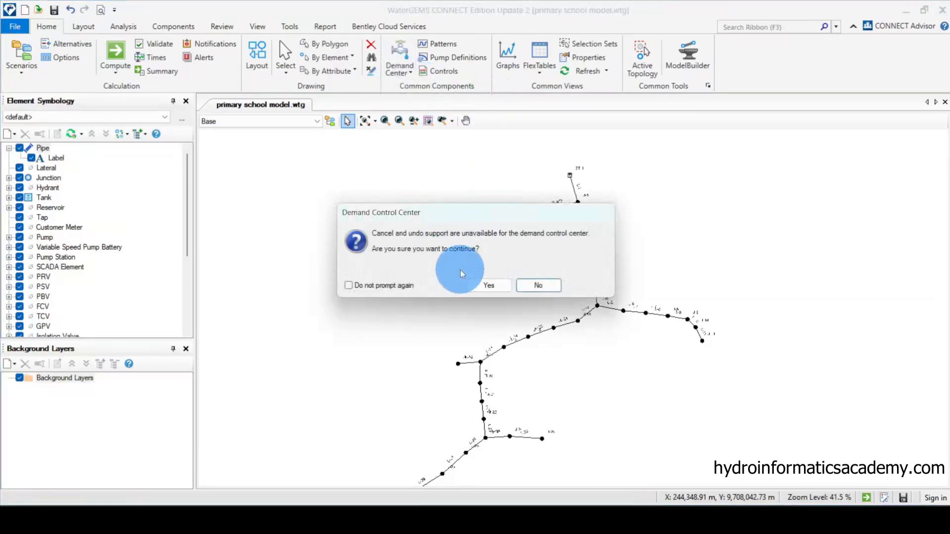
left_click(486, 283)
left_click_drag(307, 176, 588, 122)
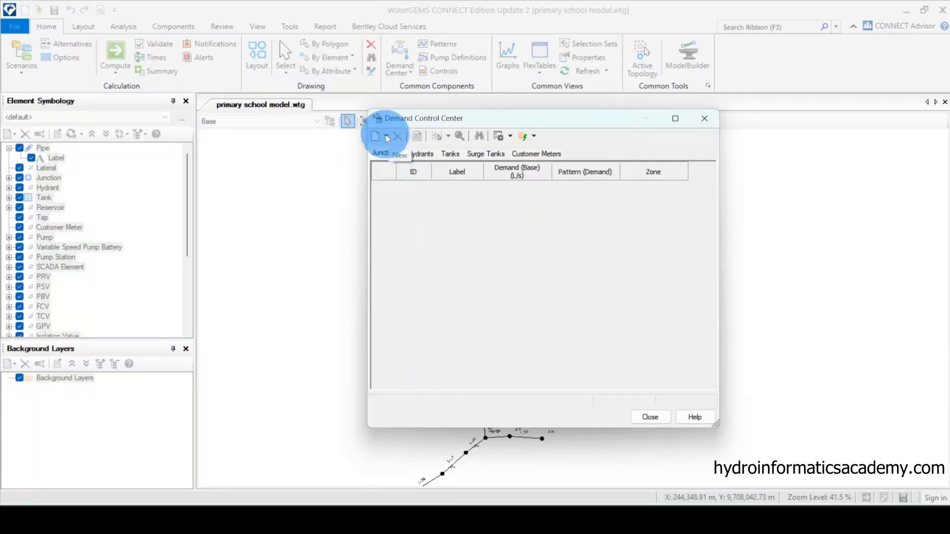
Start adding demands to junctions and select the dead-end junctions J-4 and J-18 in the drawing.
left_click(387, 137)
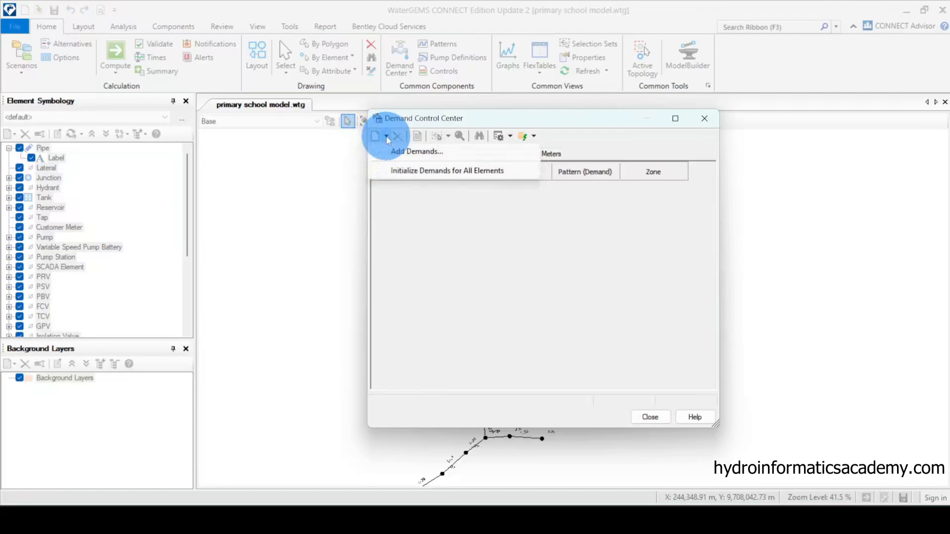
left_click(428, 152)
mouse_move(488, 254)
left_mouse_down()
mouse_move(492, 239)
mouse_move(615, 269)
mouse_move(783, 182)
left_mouse_up()
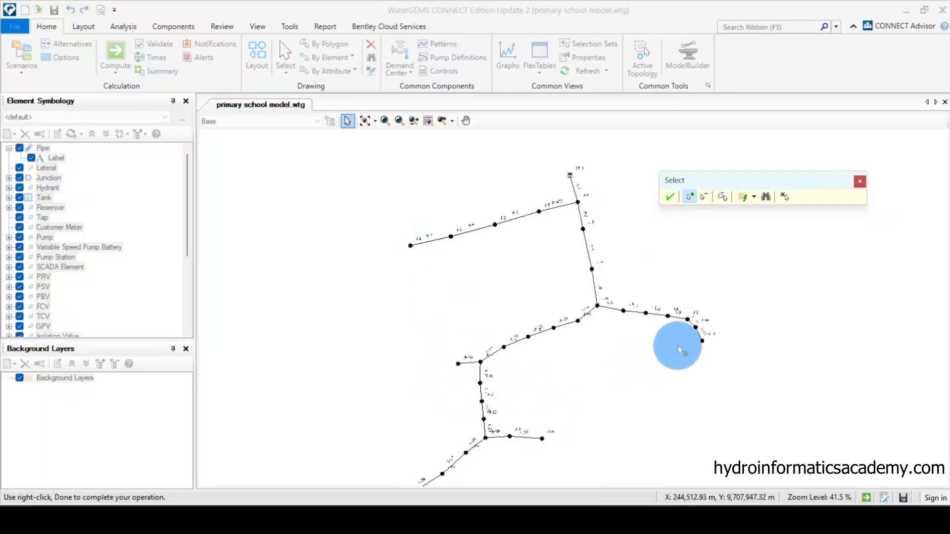
scroll(457, 231, "up", 5)
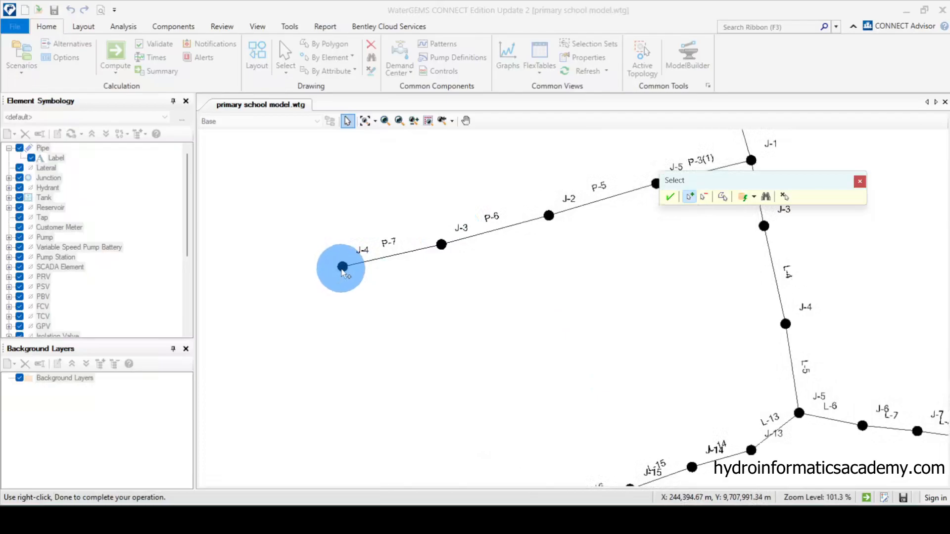
left_click(342, 267)
scroll(346, 213, "down", 3)
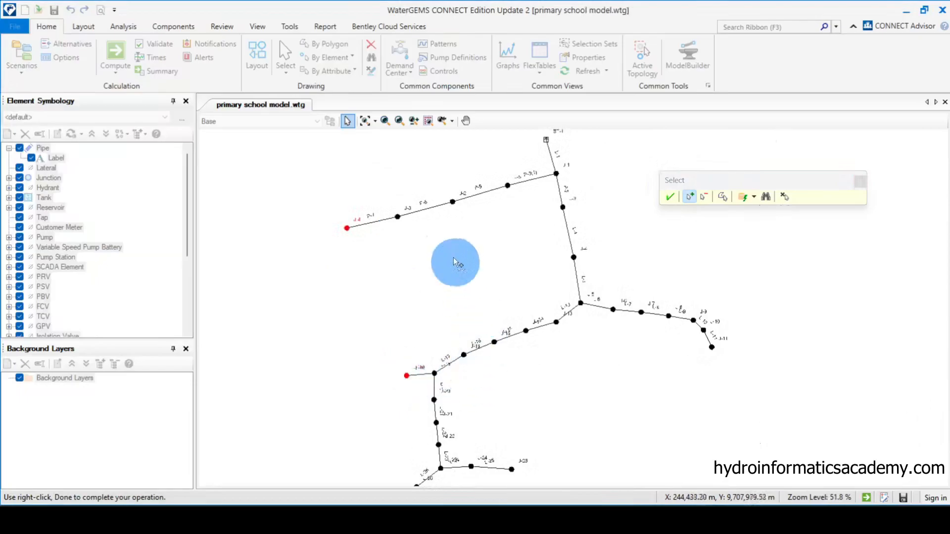
Add the dead-end junctions J-28, J-25 and J-11 to the selection and finish selecting.
scroll(417, 381, "down", 3)
scroll(376, 436, "up", 4)
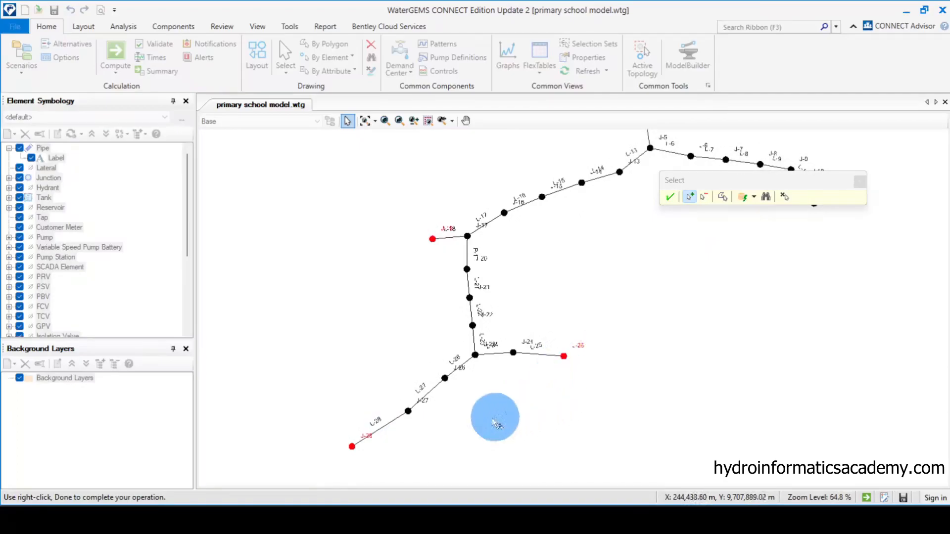
scroll(439, 432, "down", 2)
scroll(613, 344, "up", 3)
scroll(648, 307, "up", 1)
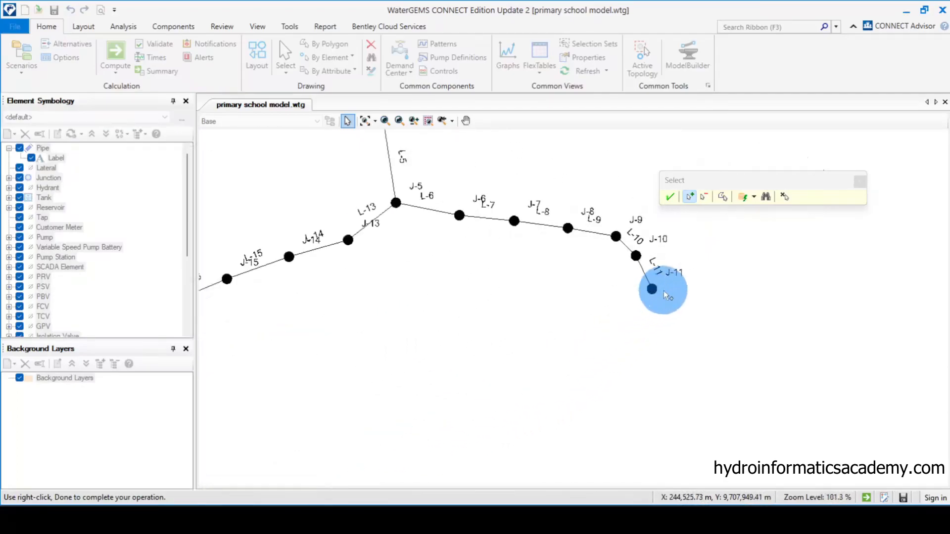
scroll(712, 294, "down", 3)
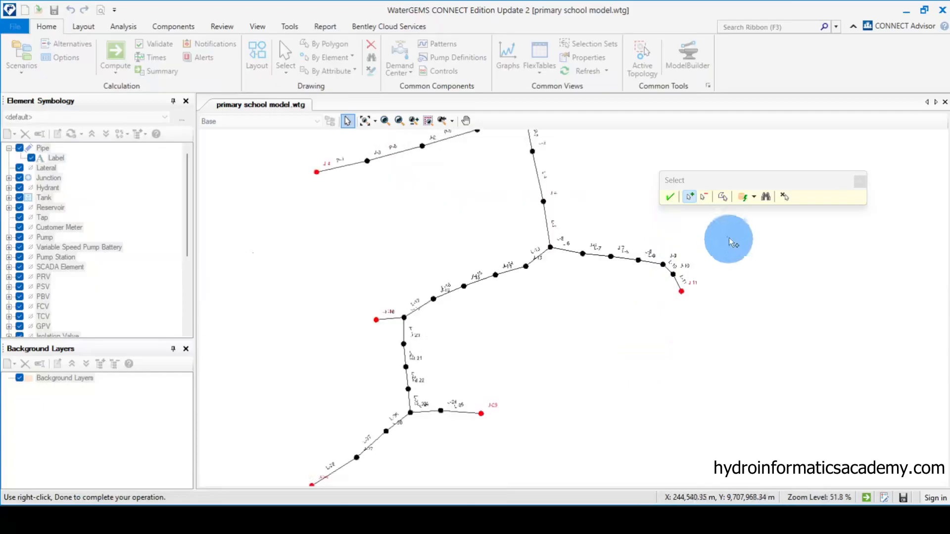
left_click(670, 198)
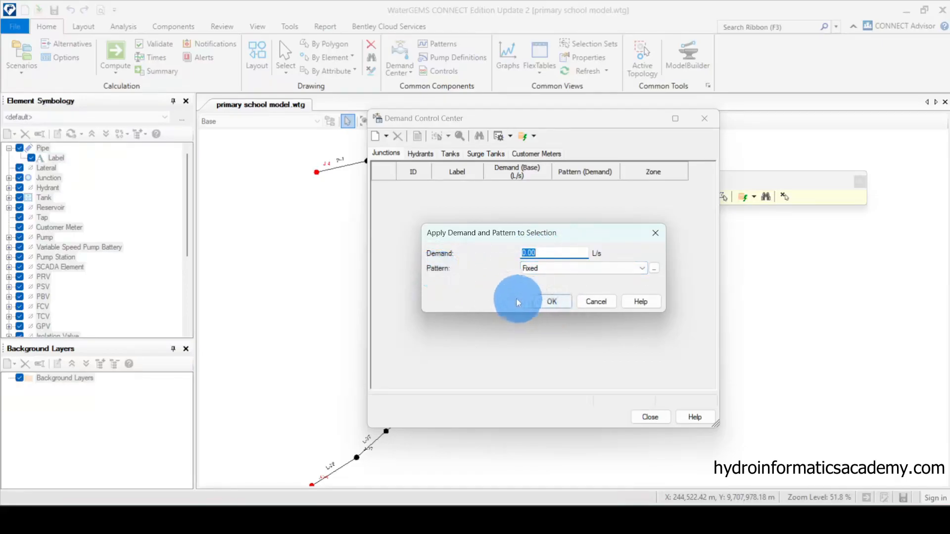
Apply a demand of 0.00 L/s with the Fixed pattern to the selected junctions.
left_click(547, 271)
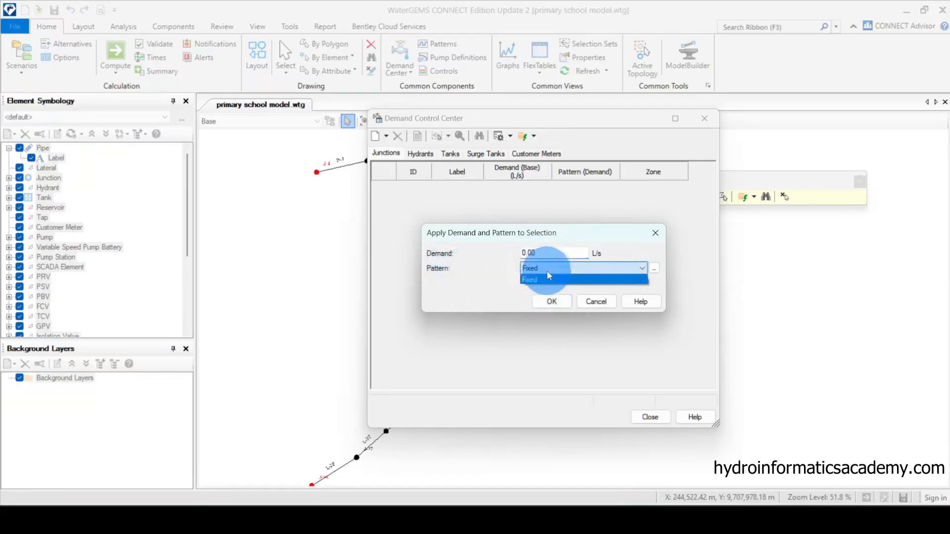
left_click(541, 280)
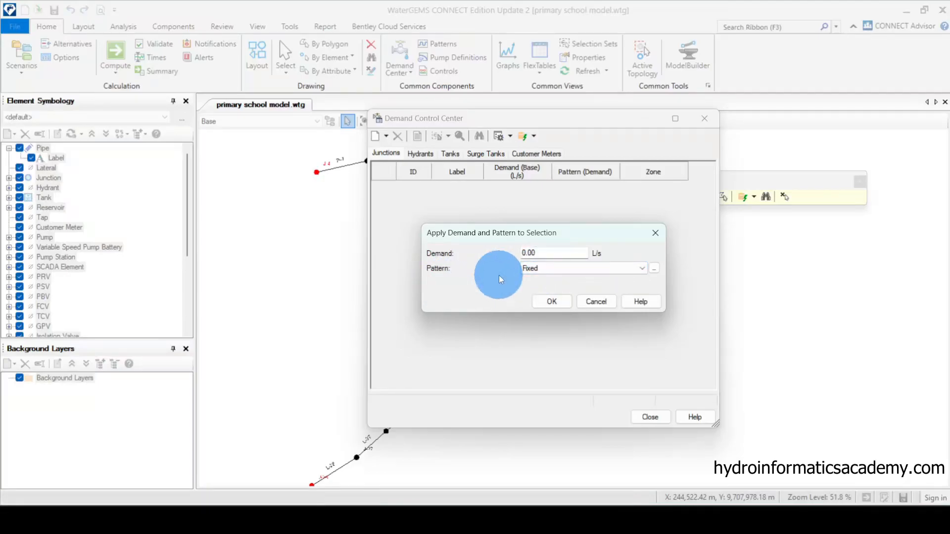
left_click(540, 270)
left_click(540, 270)
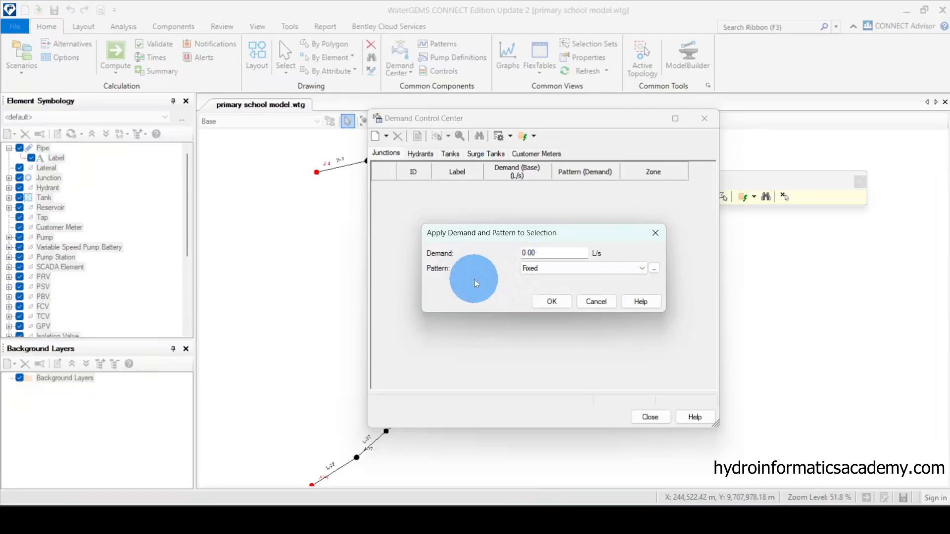
left_click(547, 302)
Set the base demand of junction J-4 to 0.66 L/s and close the Demand Control Center.
left_click_drag(524, 127, 781, 156)
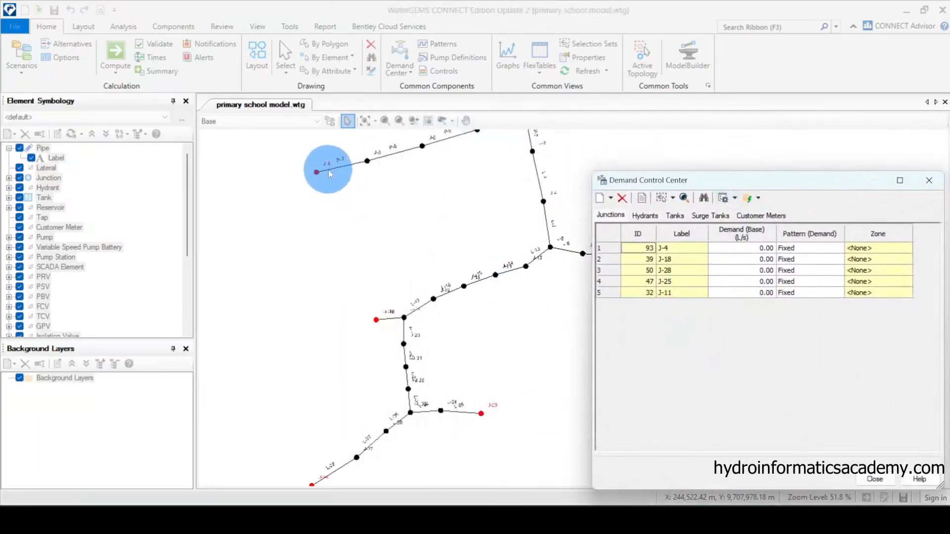
left_click_drag(750, 180, 771, 225)
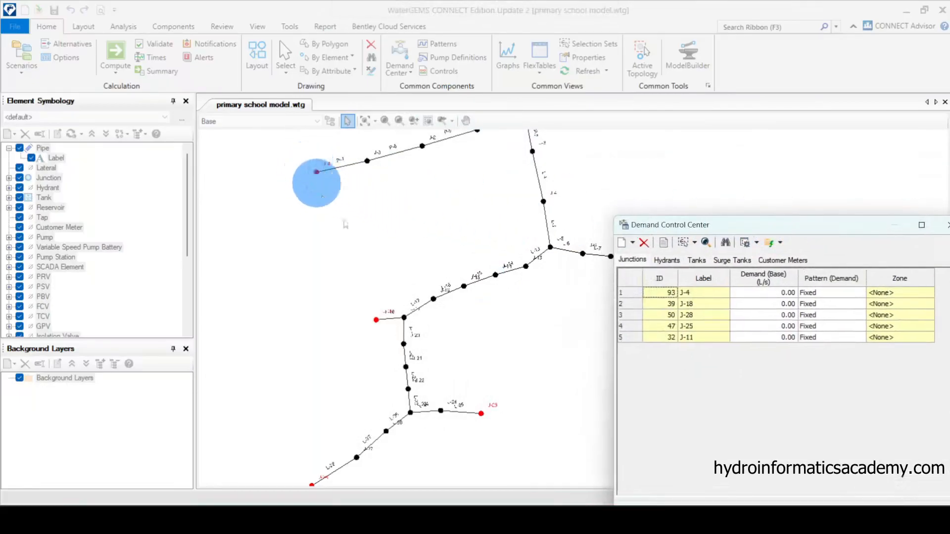
left_click(623, 296)
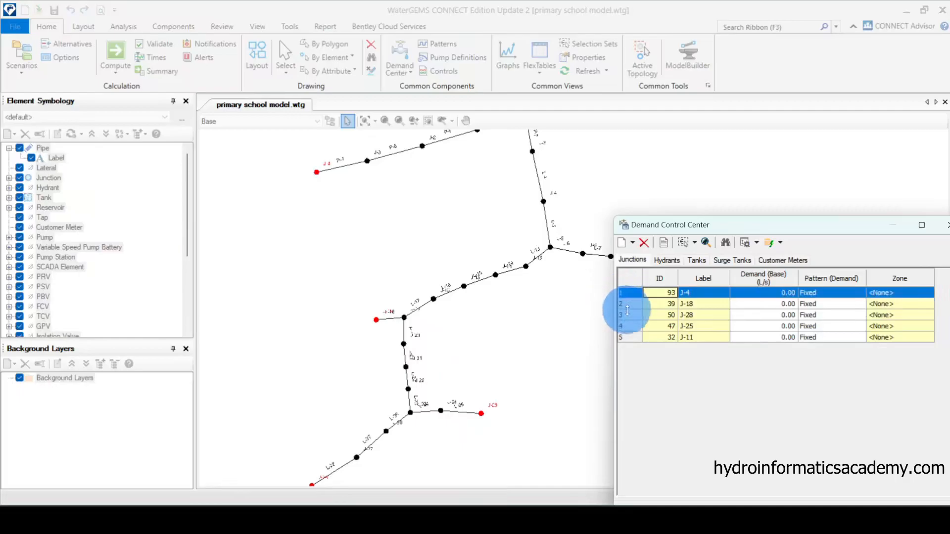
left_click_drag(821, 227, 762, 176)
left_click(714, 245)
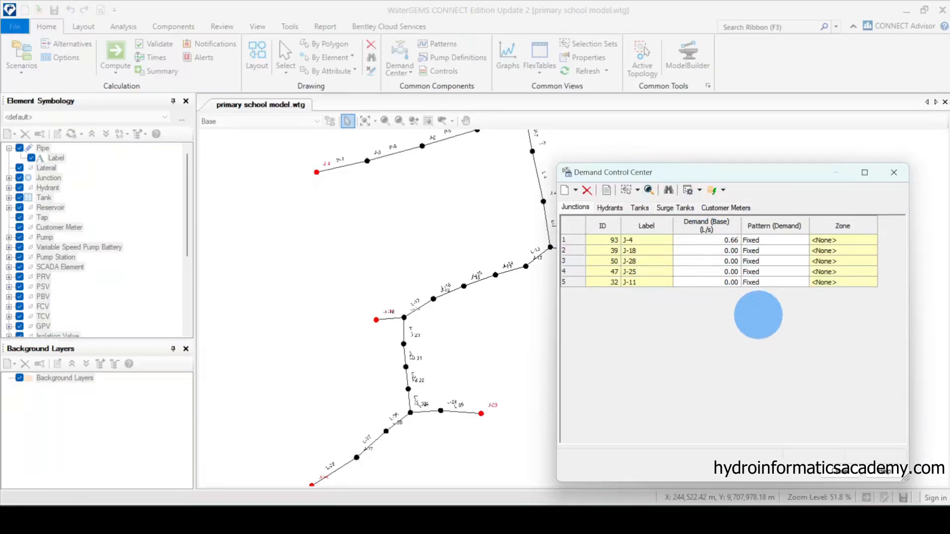
left_click(599, 254)
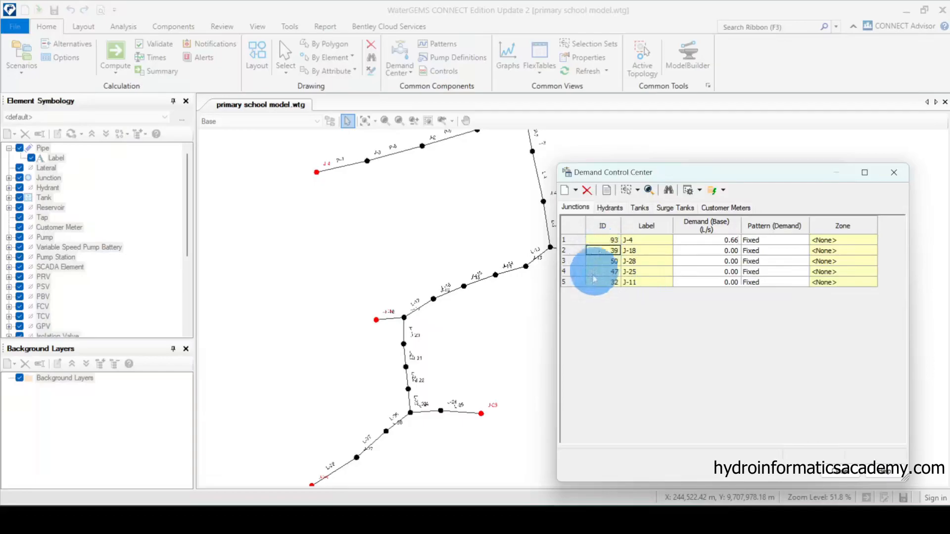
left_click(843, 474)
Move junction J-18's label away from the overlapping L-18 pipe label, to just above its junction.
left_click_drag(621, 333, 566, 304)
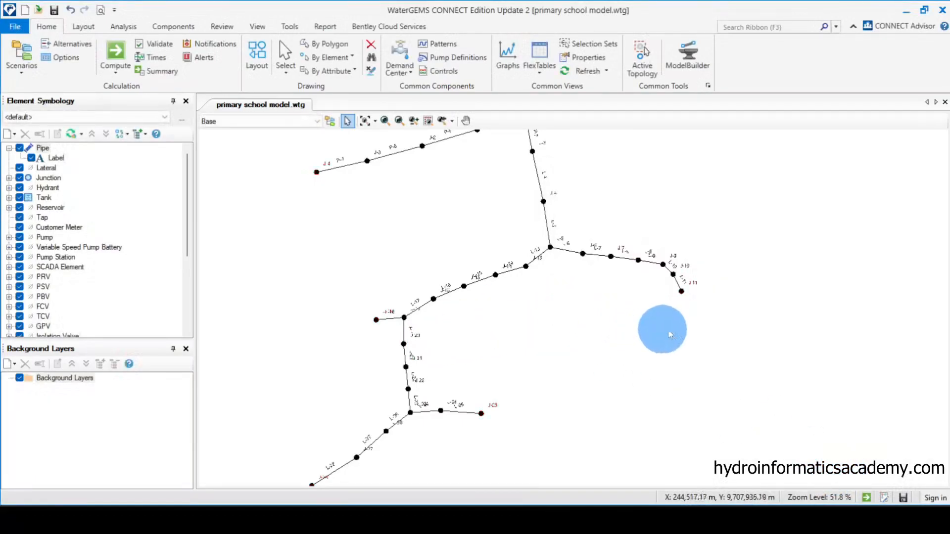
scroll(792, 350, "down", 1)
scroll(511, 254, "up", 2)
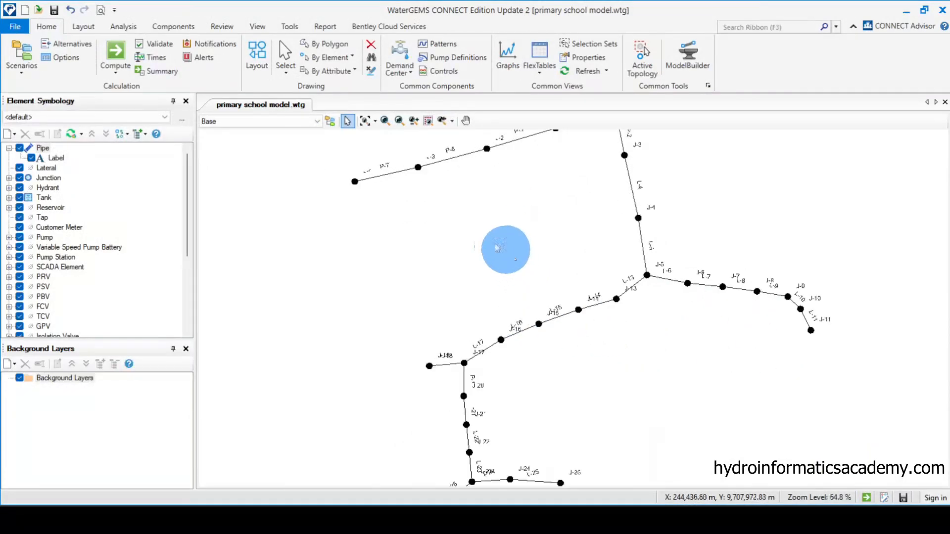
scroll(377, 185, "up", 1)
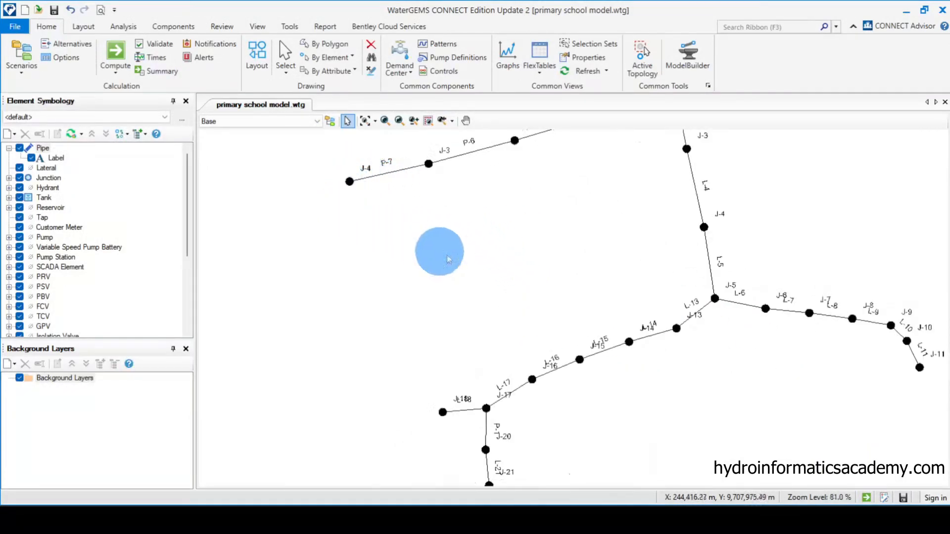
scroll(455, 424, "up", 6)
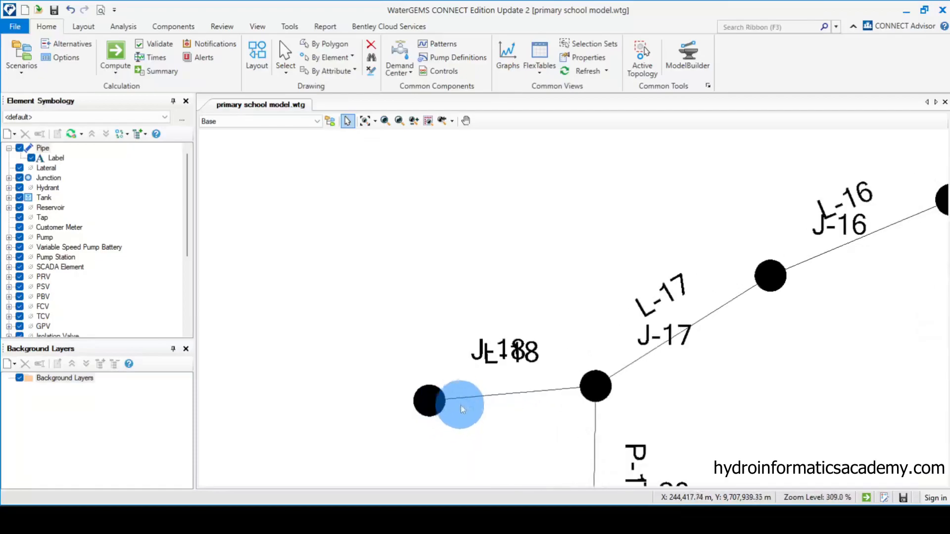
left_click_drag(481, 356, 405, 361)
Move junction J-28's label off pipe L-28 to the outer side of its end junction.
scroll(428, 185, "down", 4)
scroll(484, 277, "down", 5)
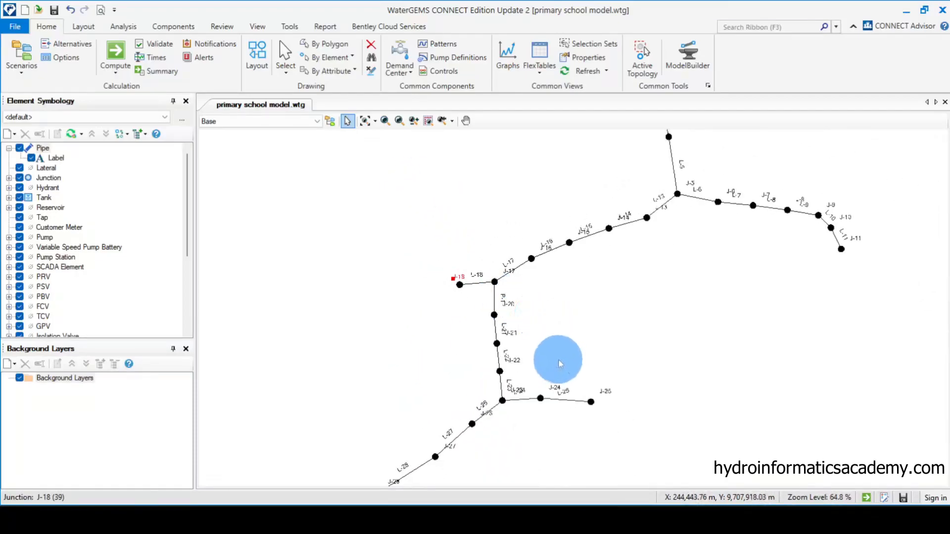
scroll(500, 329, "up", 1)
scroll(427, 465, "up", 4)
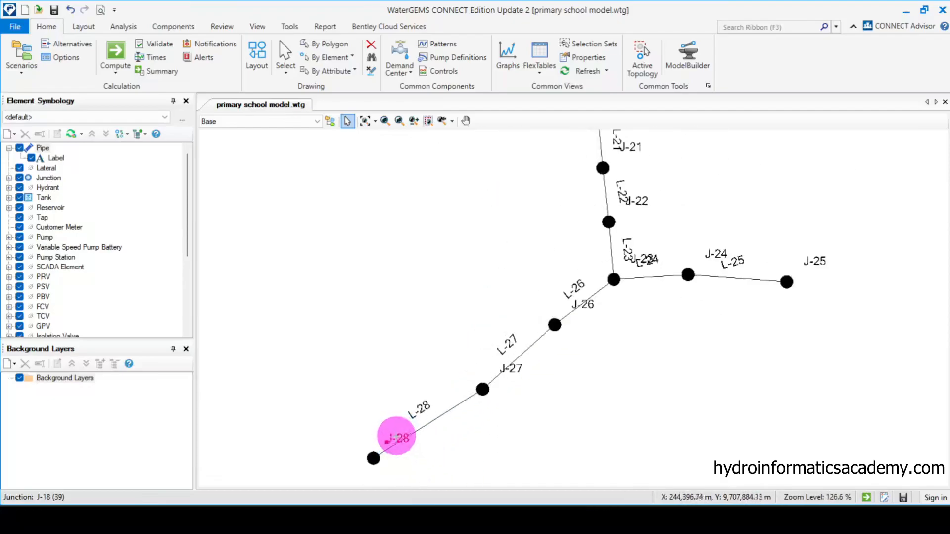
left_click_drag(398, 436, 347, 453)
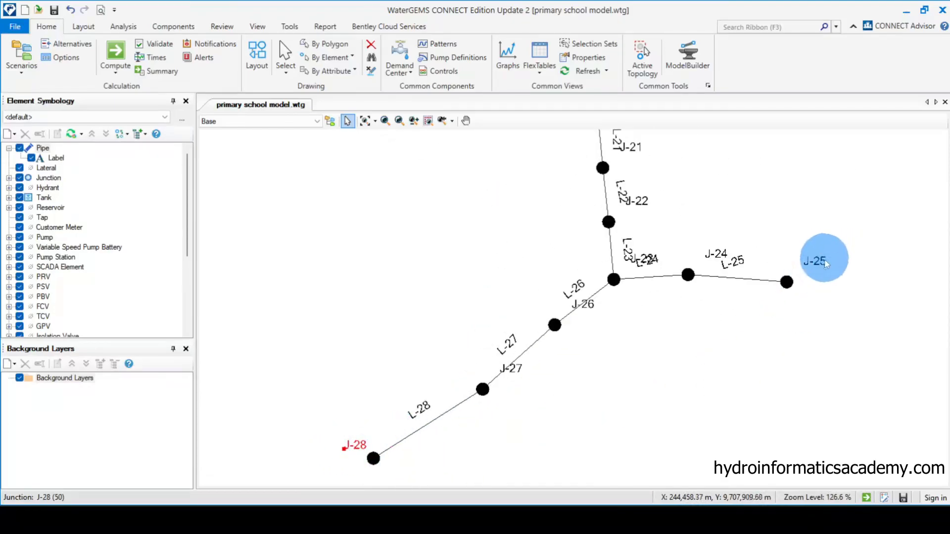
Move junction J-11's label clear of the L-11 pipe label, to just below its junction, and deselect it.
scroll(652, 414, "down", 5)
scroll(568, 393, "up", 1)
scroll(856, 281, "up", 2)
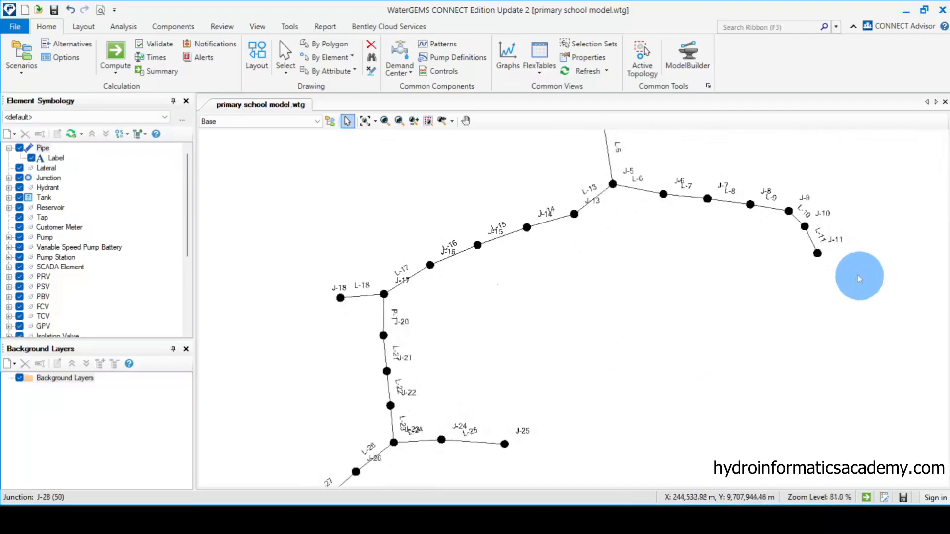
mouse_move(834, 251)
left_mouse_down()
mouse_move(859, 271)
mouse_move(827, 262)
left_mouse_up()
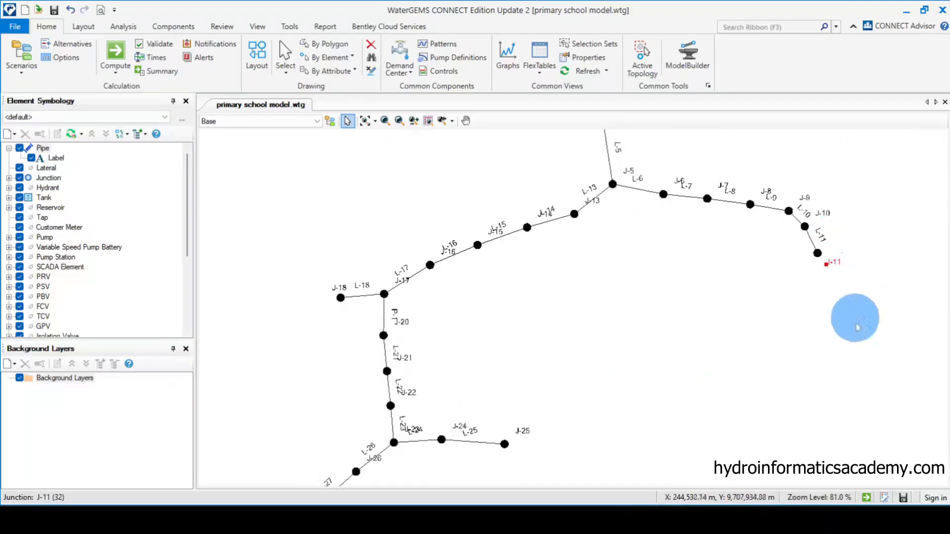
left_click(651, 318)
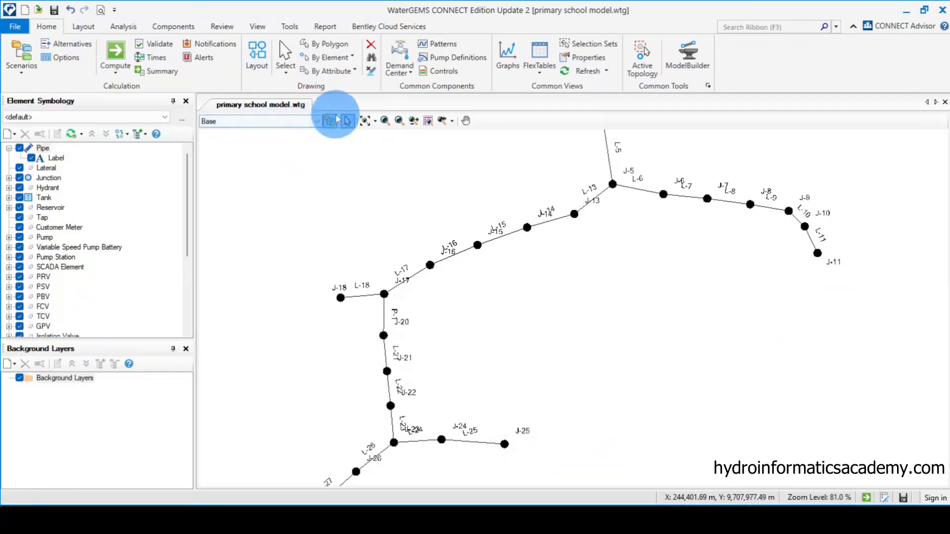
Reopen the Demand Control Center and accept its no-undo warning.
left_click(399, 70)
left_click(411, 102)
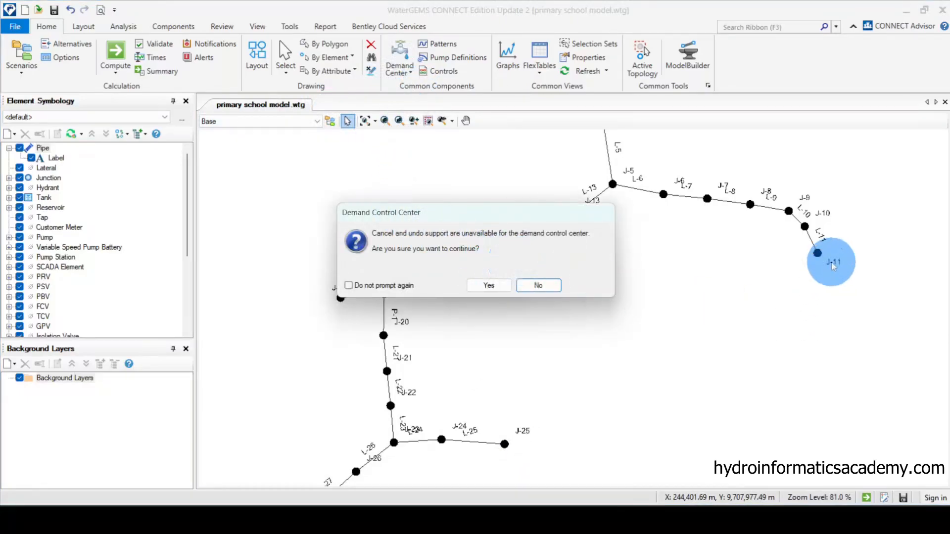
left_click(484, 286)
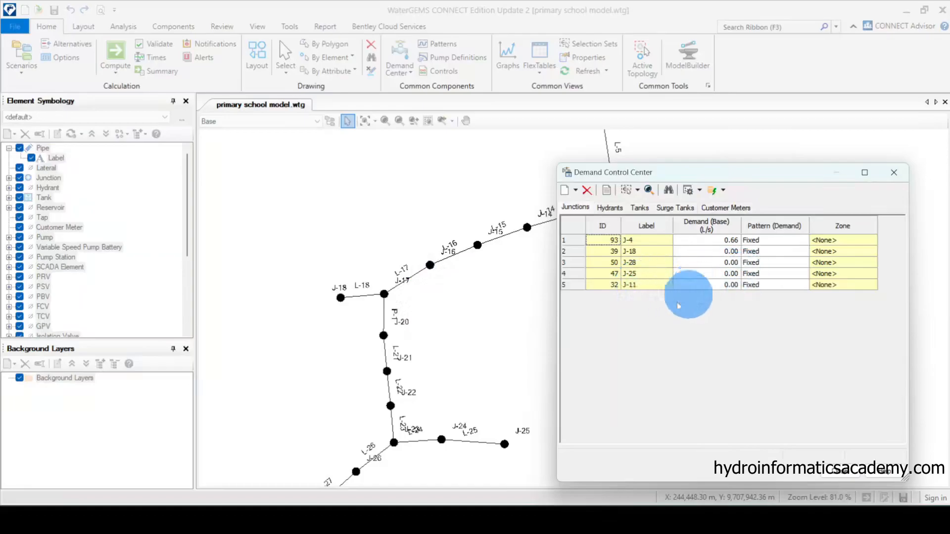
Set the base demand of junctions J-11 and J-25 to 0.33 L/s and close the Demand Control Center.
left_click(637, 285)
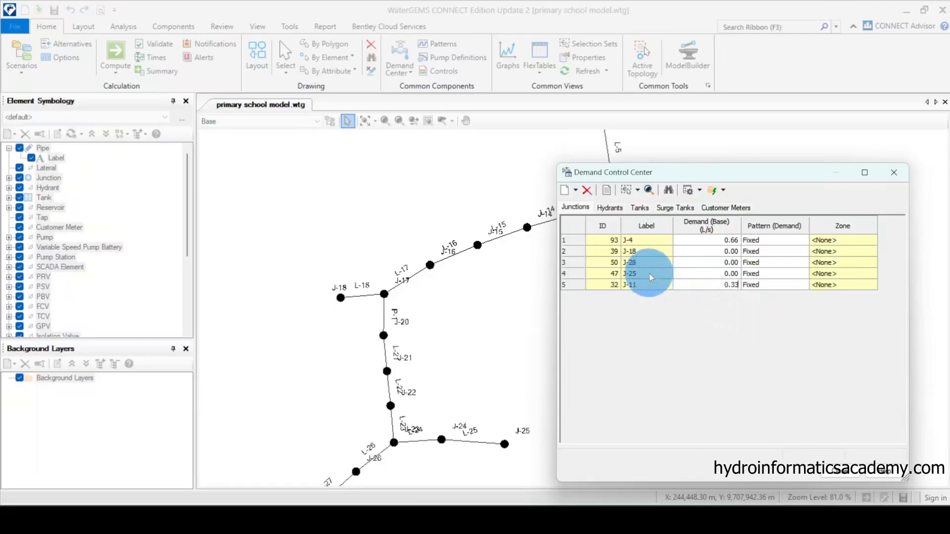
left_click(725, 274)
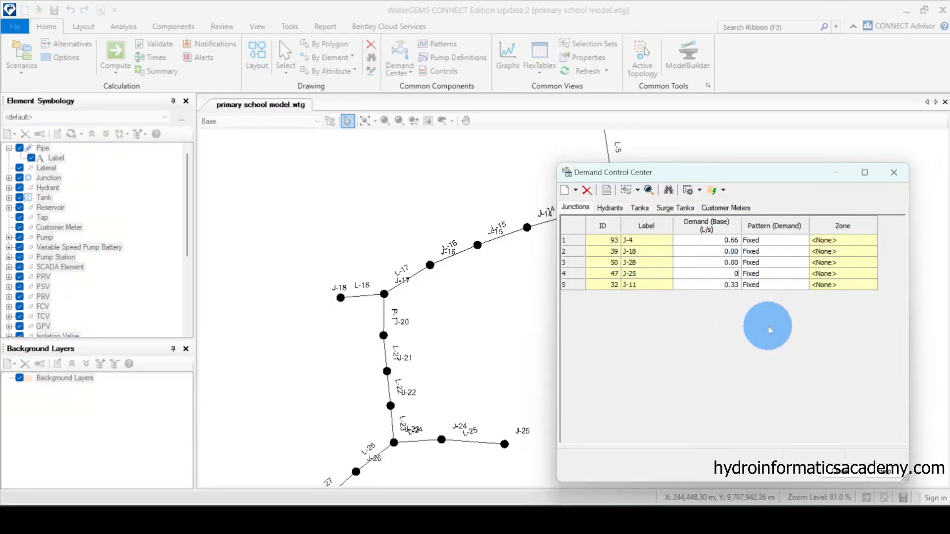
left_click(733, 263)
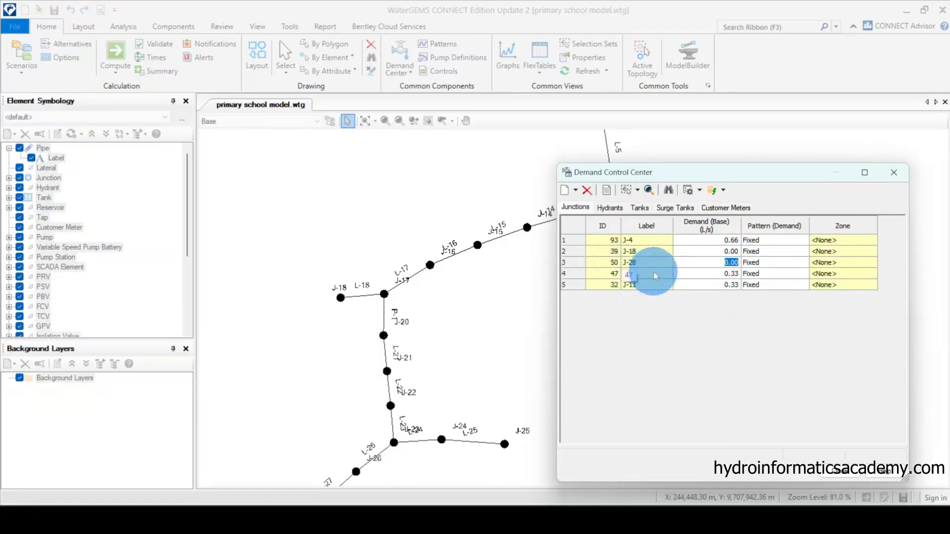
left_click_drag(703, 172, 810, 267)
mouse_move(702, 266)
left_mouse_down()
mouse_move(754, 214)
mouse_move(658, 153)
left_mouse_up()
left_click(793, 444)
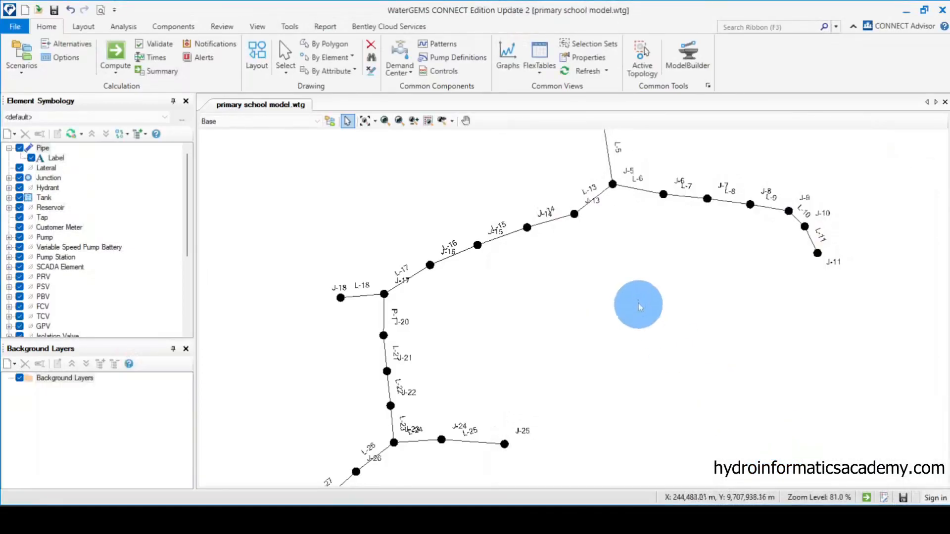
Reopen the Demand Control Center, accept its warning and set junction J-28's base demand to 0.66 L/s.
scroll(652, 257, "down", 2)
scroll(385, 444, "up", 4)
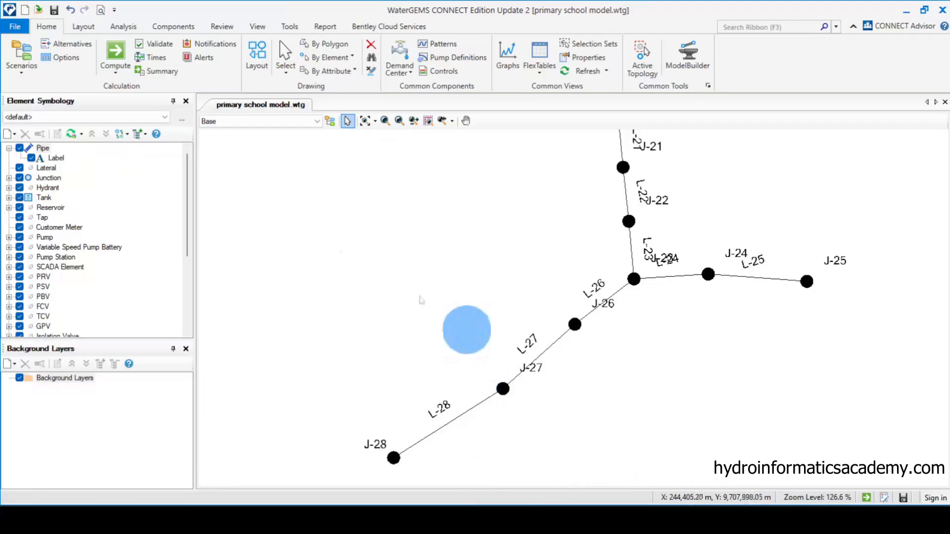
left_click(403, 72)
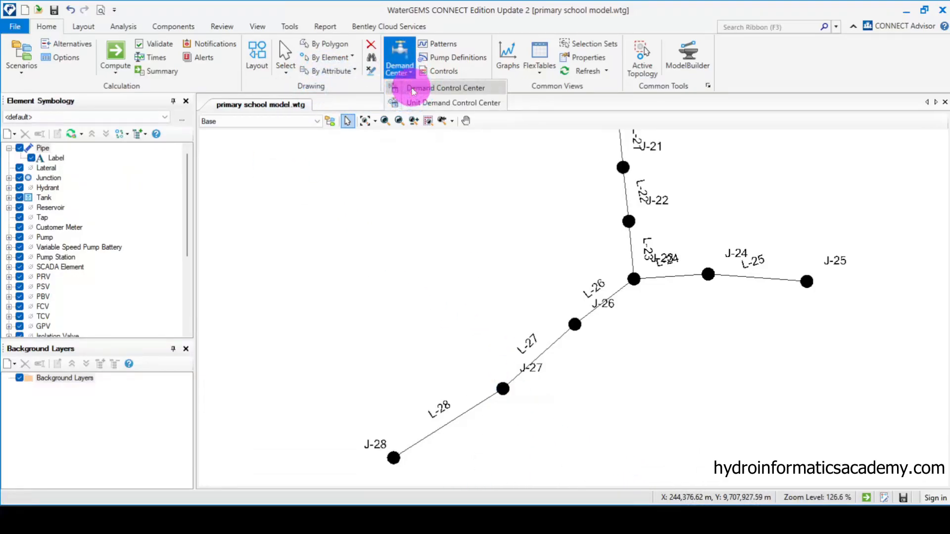
left_click(413, 89)
left_click(490, 286)
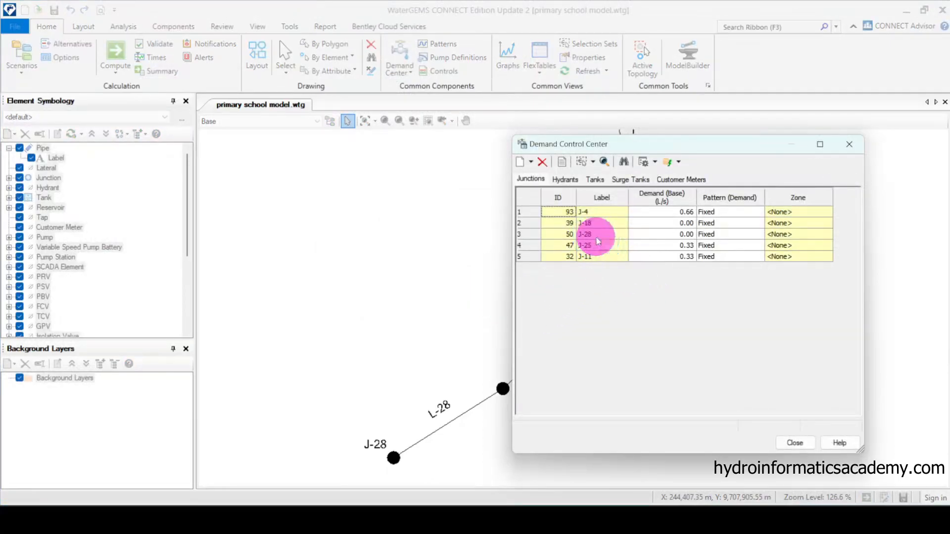
type("0.66")
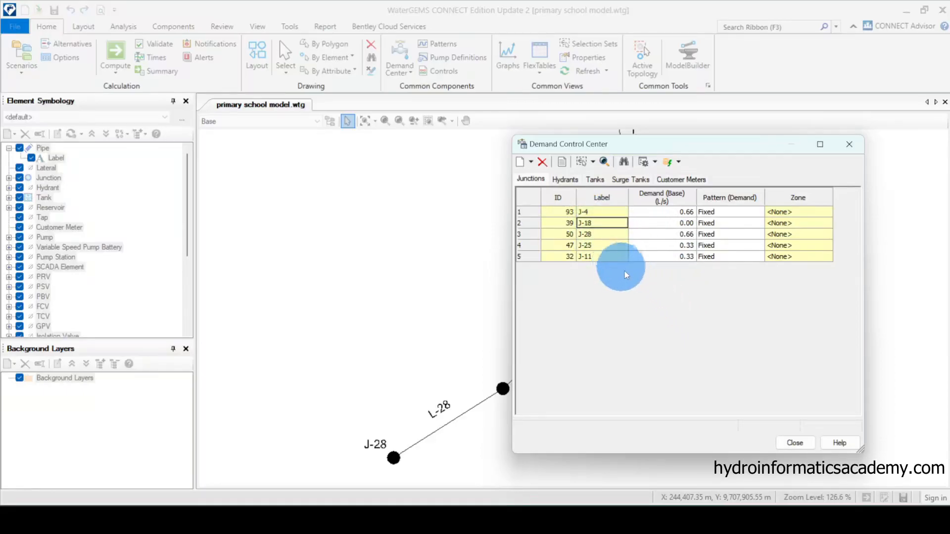
Set junction J-18's base demand to 1.02 L/s and close the Demand Control Center.
left_click(675, 223)
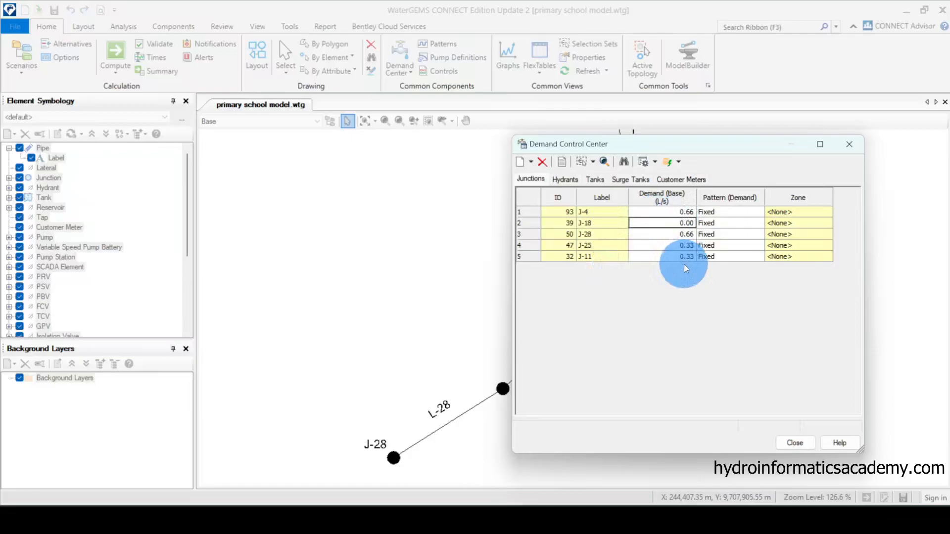
type("1.02")
left_click(669, 246)
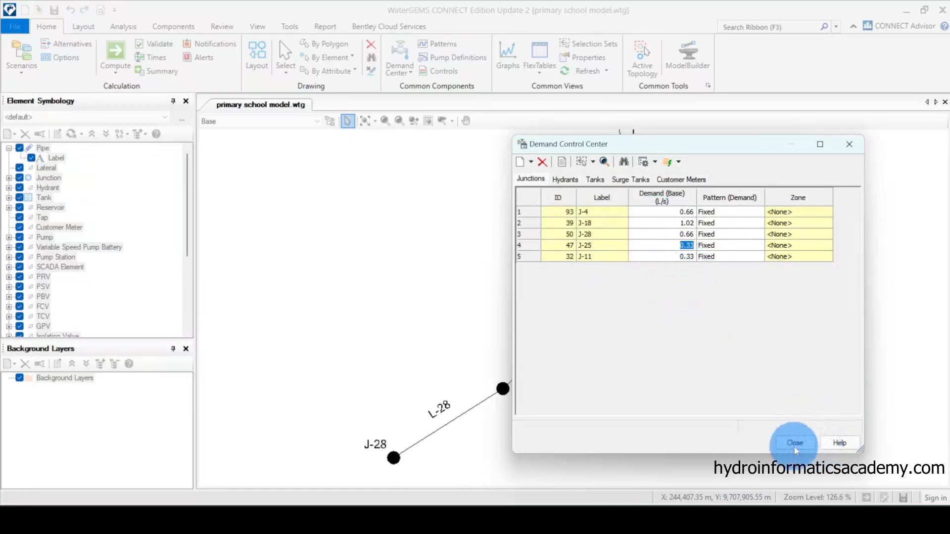
left_click_drag(721, 142, 671, 118)
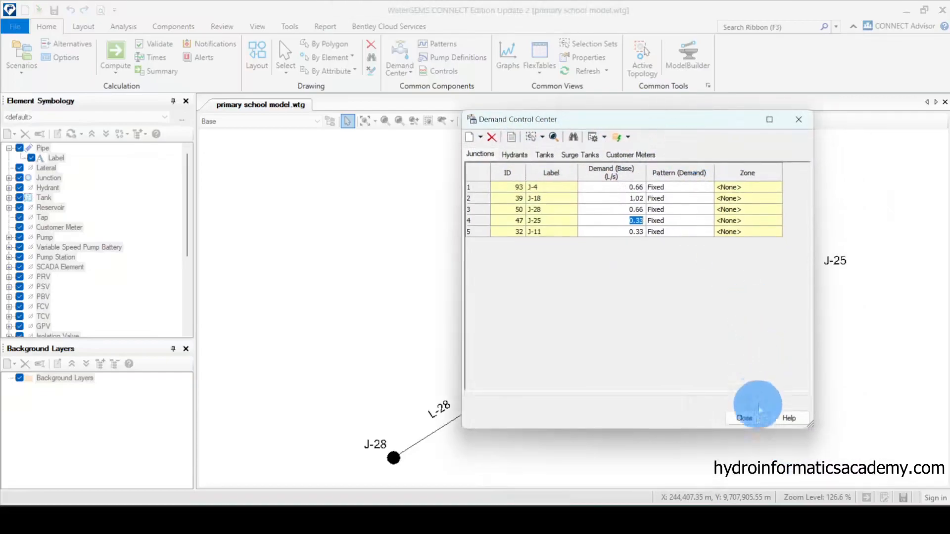
left_click(760, 406)
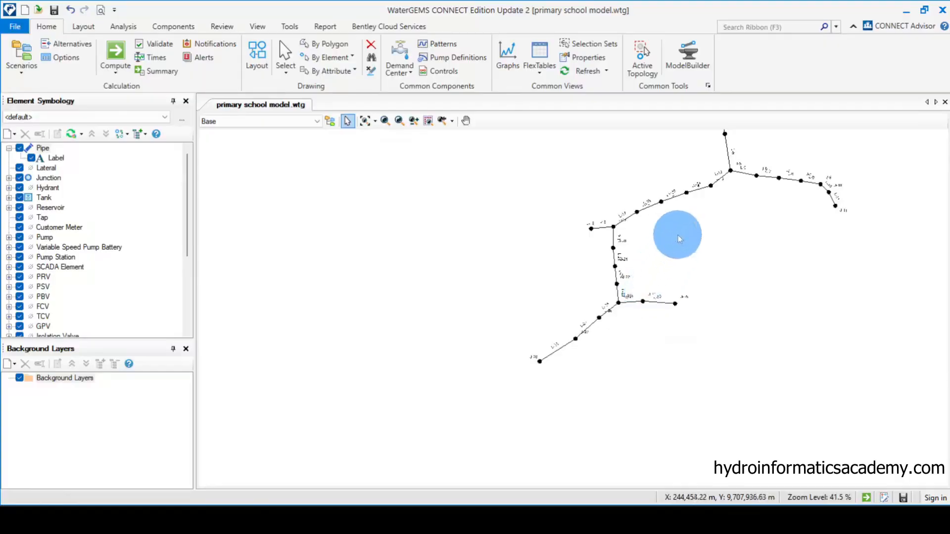
Examine the network layout from the J-28 branch up to storage tank ST-1.
scroll(663, 256, "down", 3)
scroll(684, 169, "up", 4)
scroll(652, 287, "down", 3)
scroll(655, 207, "up", 4)
scroll(625, 276, "up", 1)
scroll(693, 188, "up", 2)
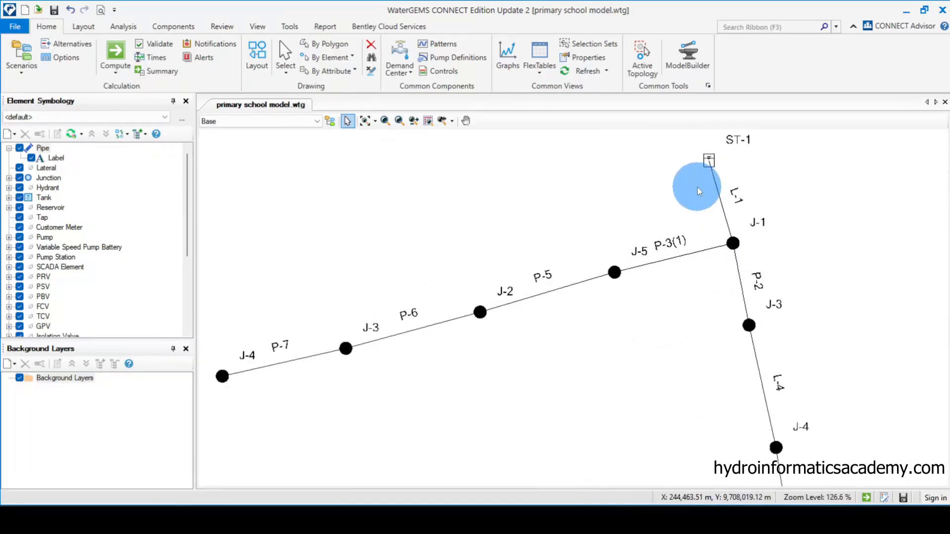
scroll(573, 184, "down", 3)
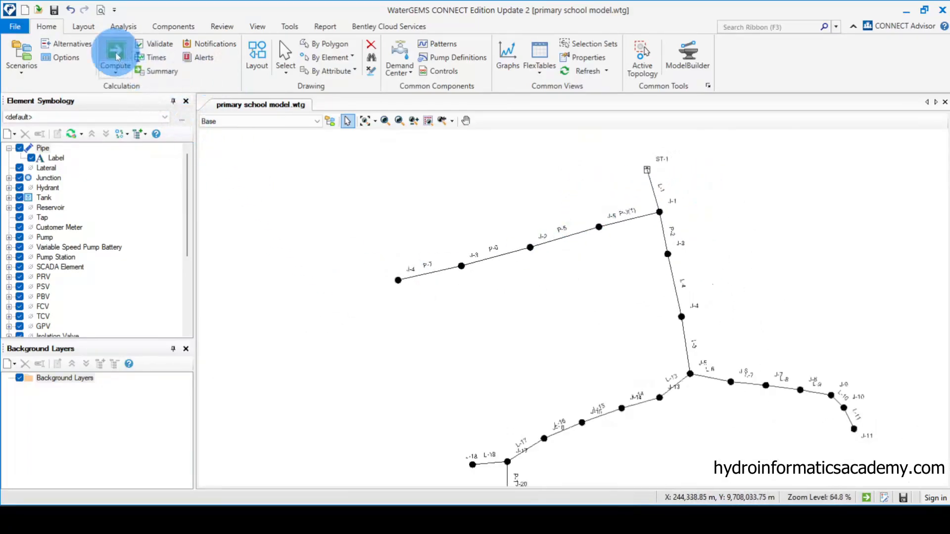
Validate the network model, dismiss the validation message, and compute the Base scenario to bring up its calculation summary.
left_click(158, 44)
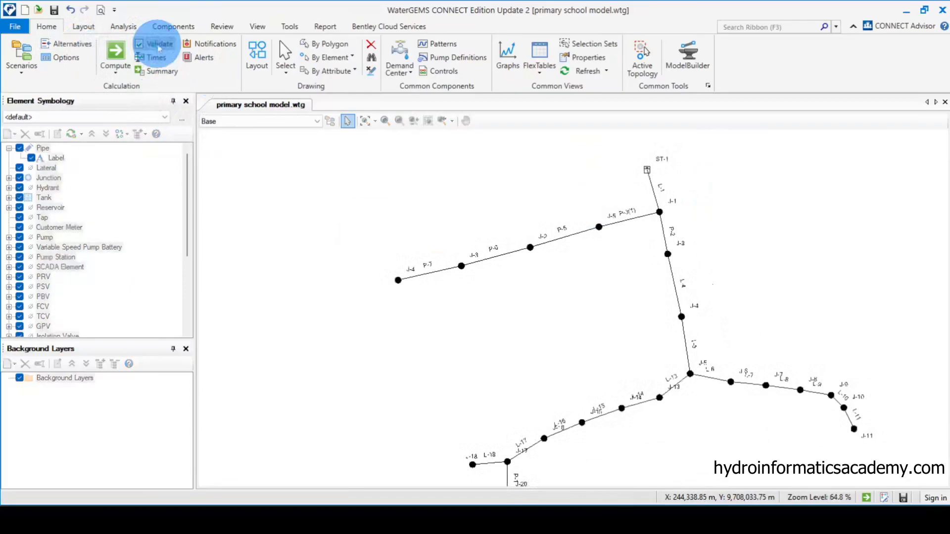
left_click(522, 305)
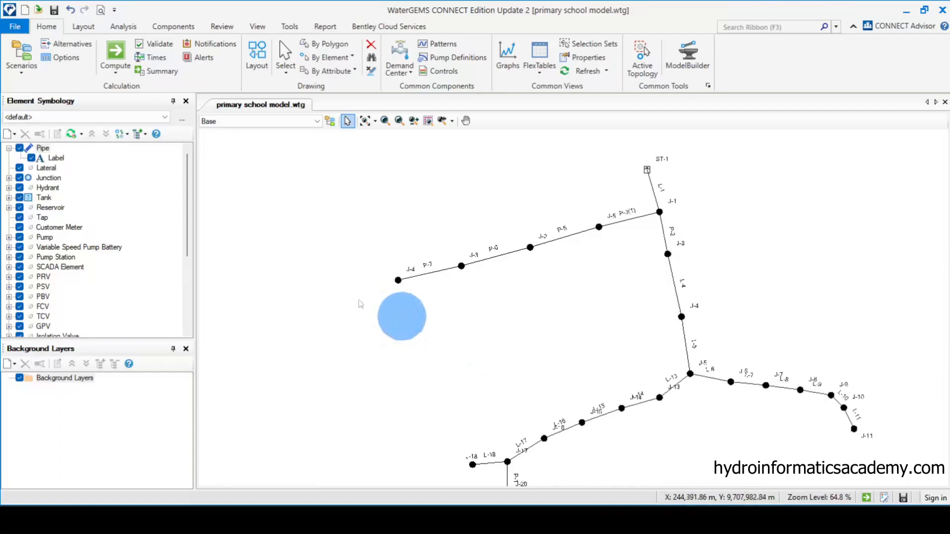
left_click(117, 52)
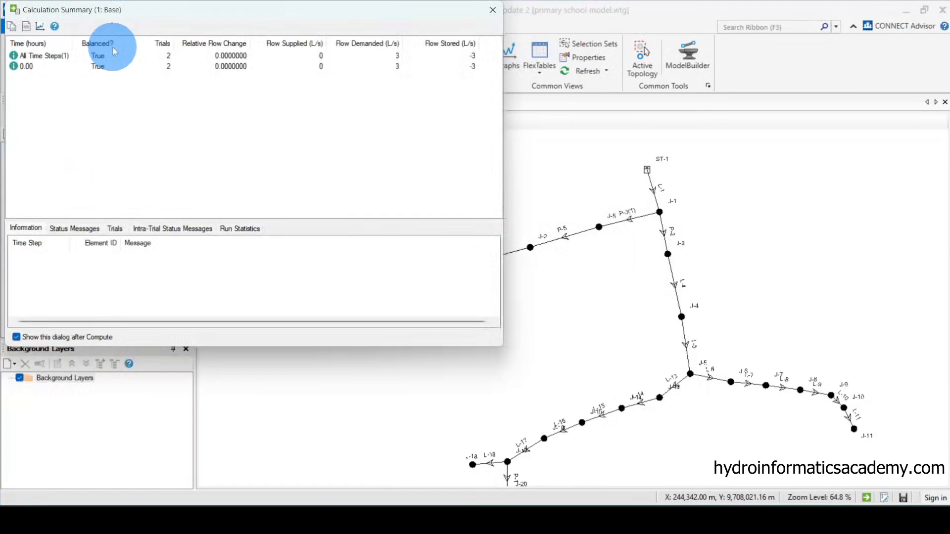
left_click_drag(381, 13, 484, 89)
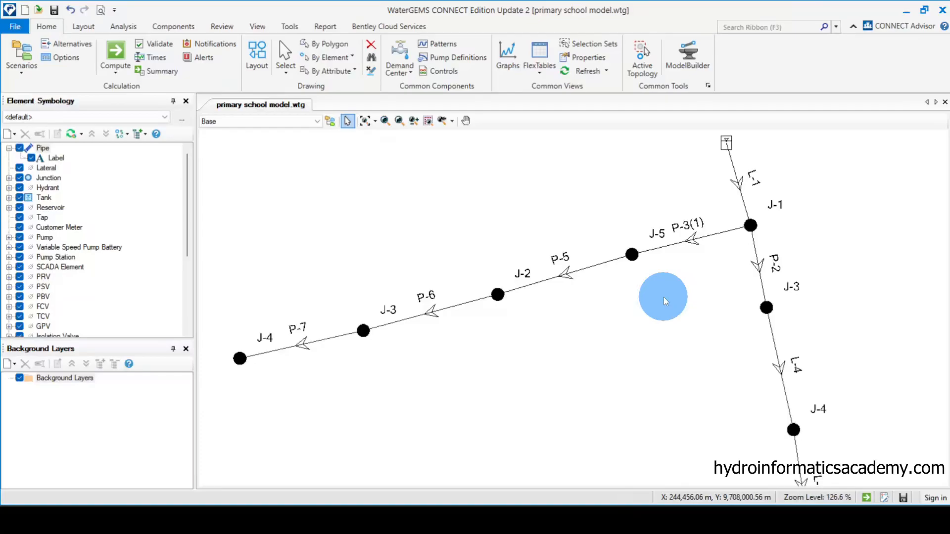
Add a Velocity result annotation to all pipes and hide the pipes' Label annotation.
right_click(44, 147)
mouse_move(95, 164)
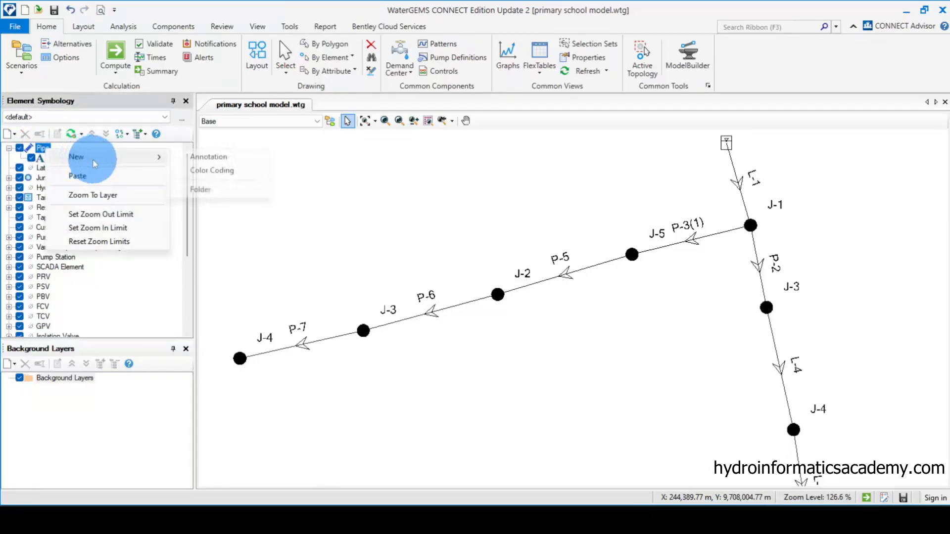
left_click(243, 162)
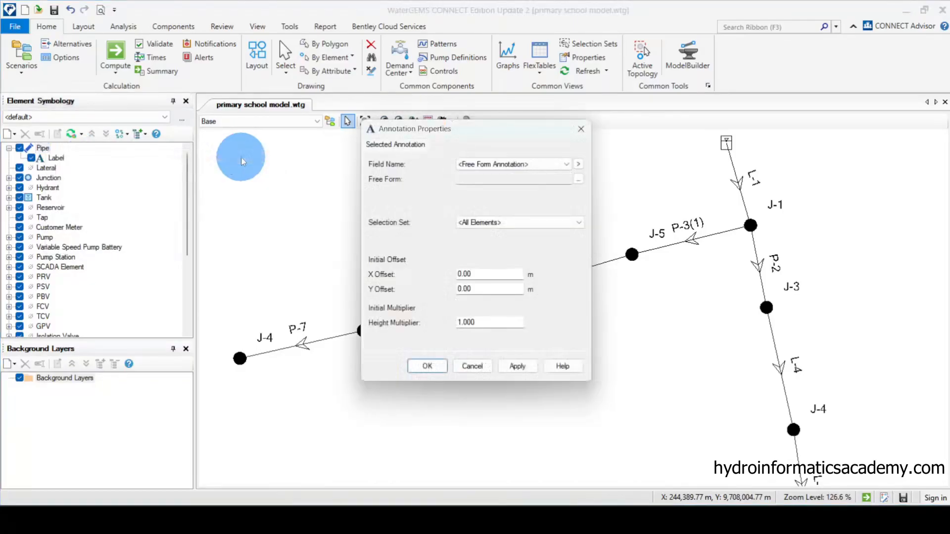
left_click_drag(532, 134, 489, 201)
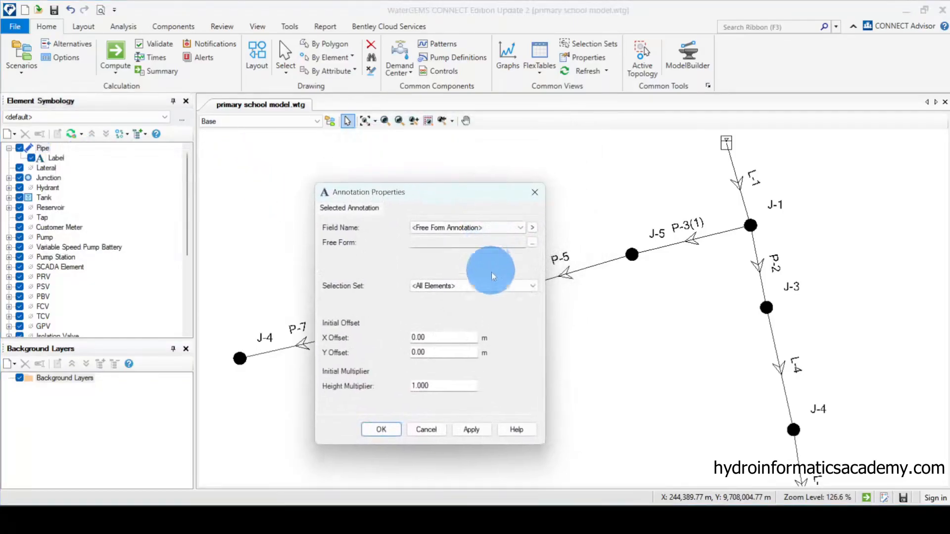
left_click_drag(494, 195, 238, 152)
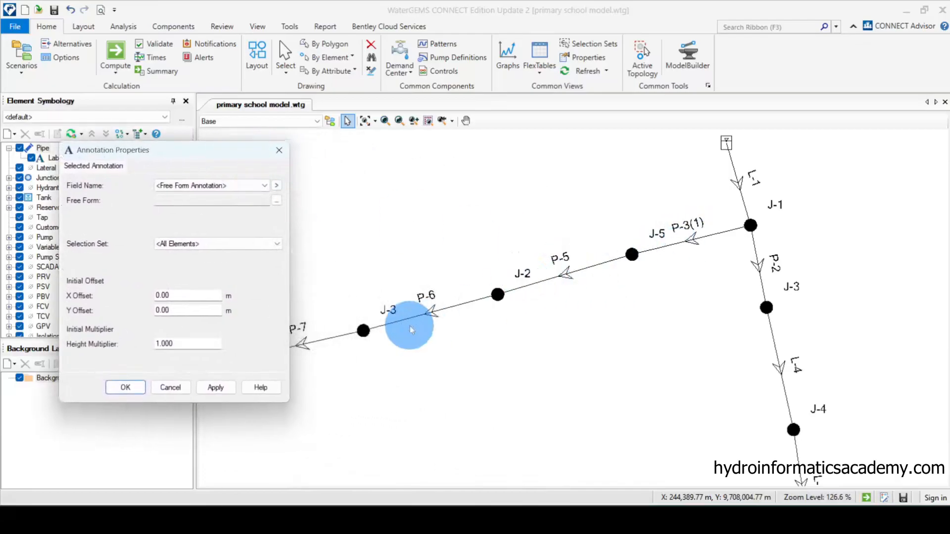
left_click(277, 186)
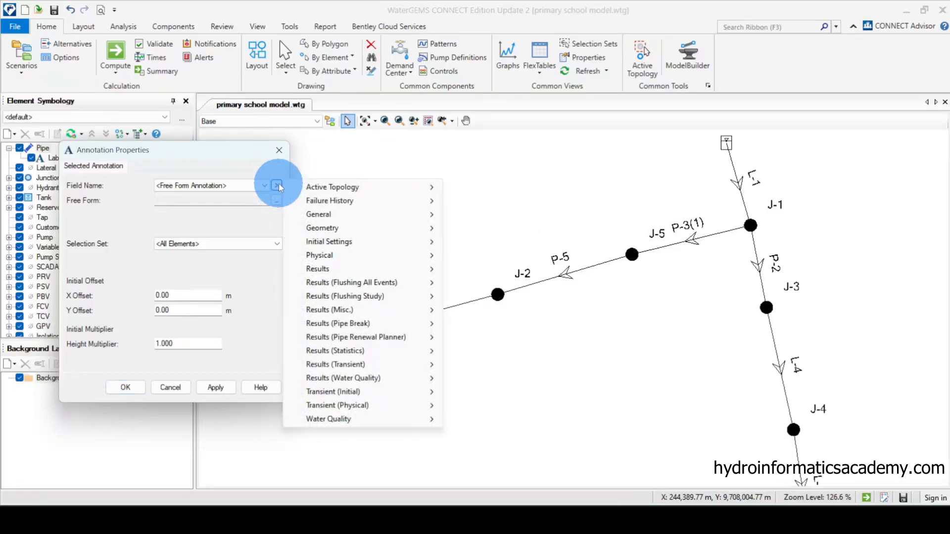
mouse_move(325, 271)
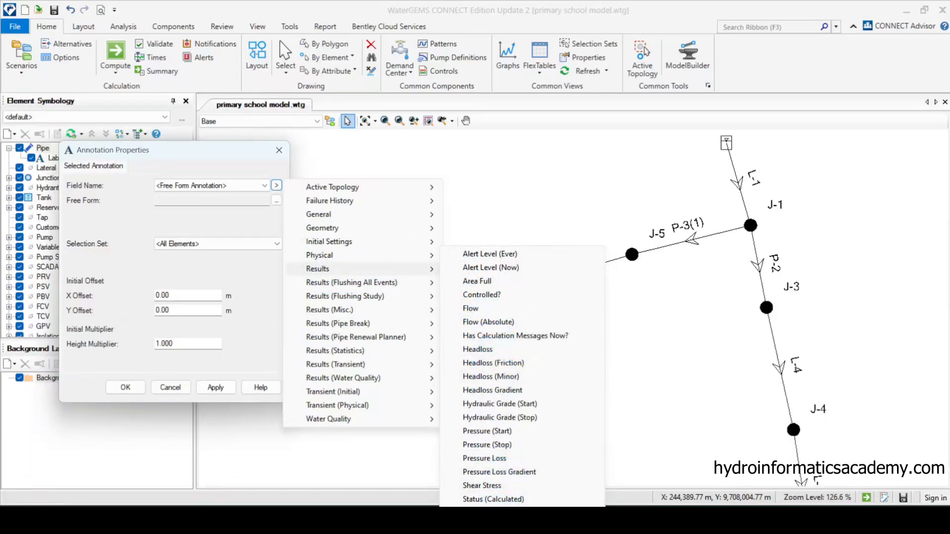
left_click(493, 505)
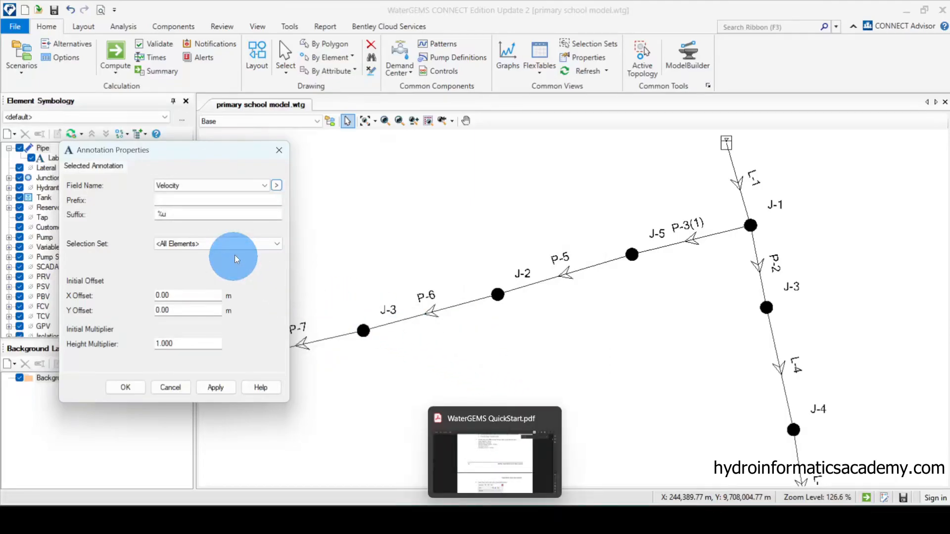
left_click(215, 387)
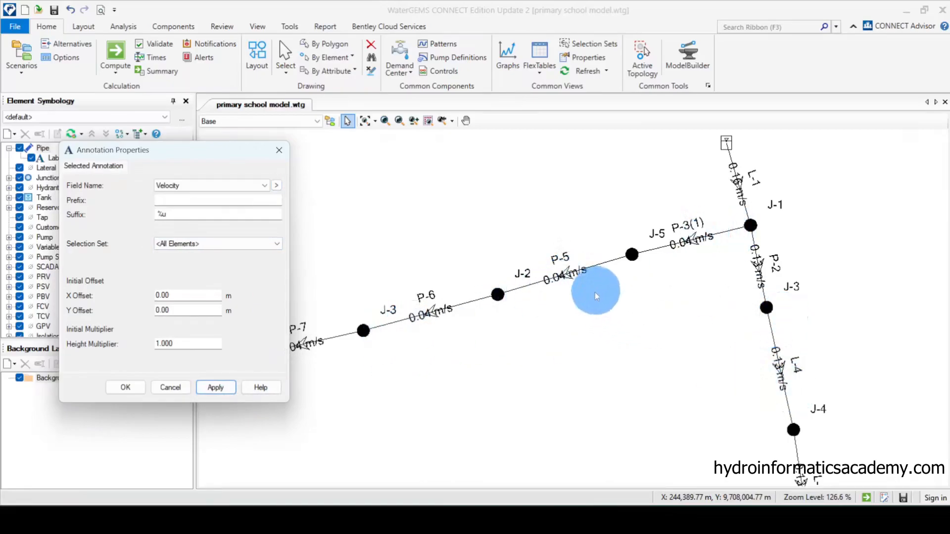
left_click(132, 392)
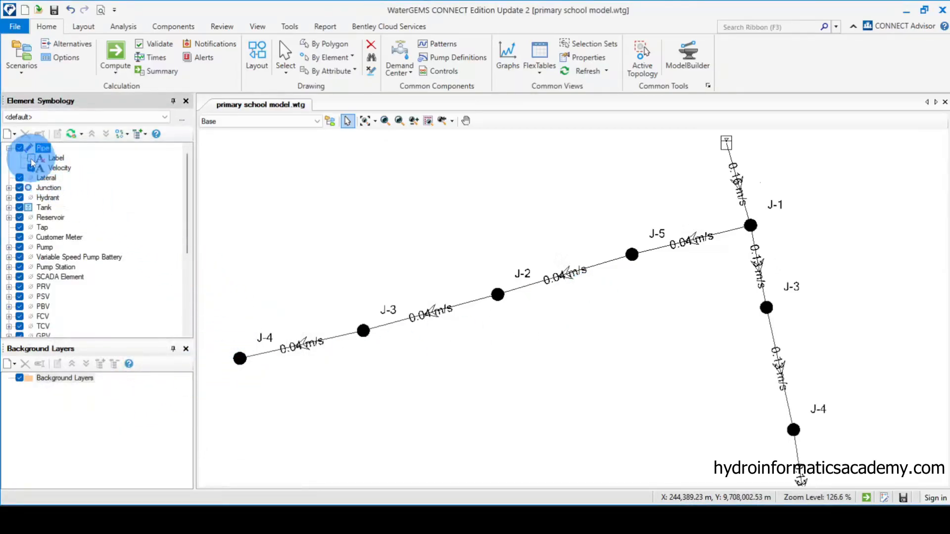
Open the pipes' Velocity annotation for editing and keep the velocity values on the drawing in sight.
scroll(667, 271, "down", 1)
scroll(548, 309, "up", 1)
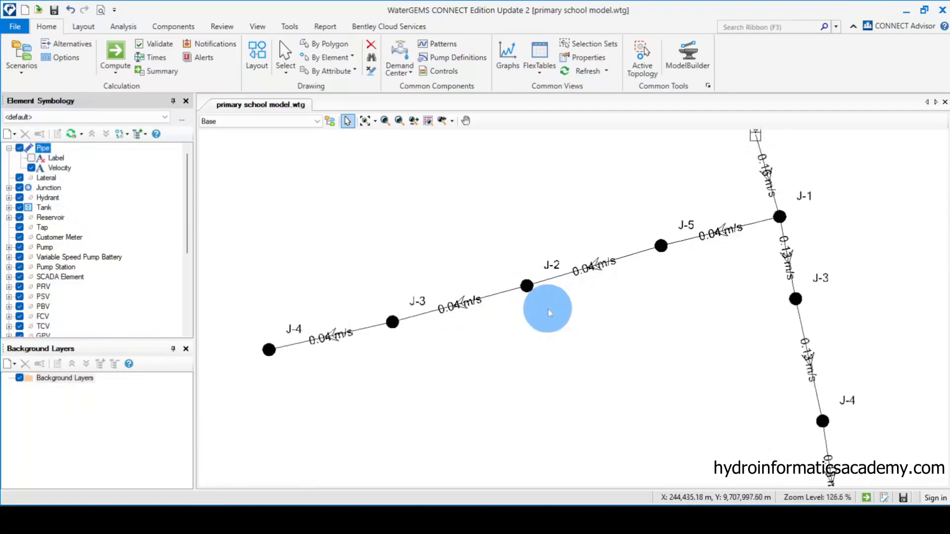
right_click(59, 168)
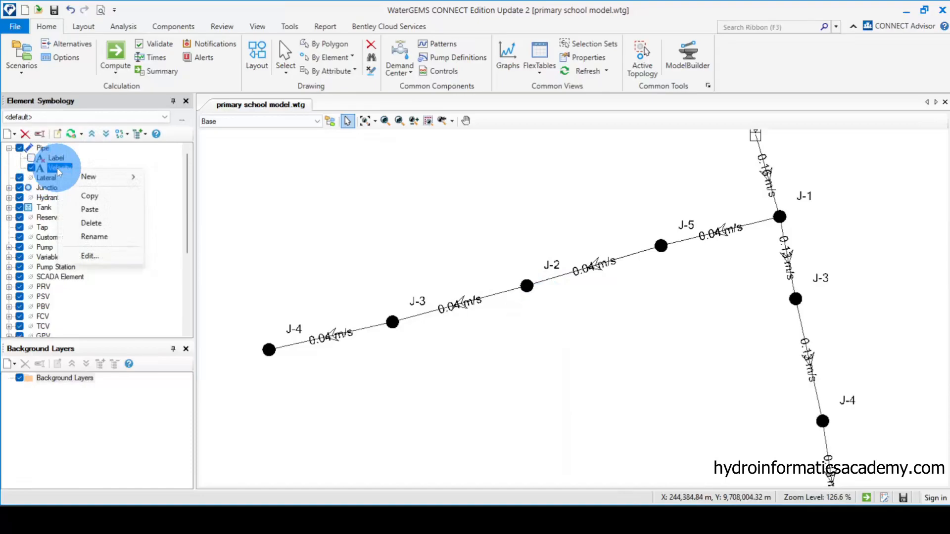
left_click(94, 255)
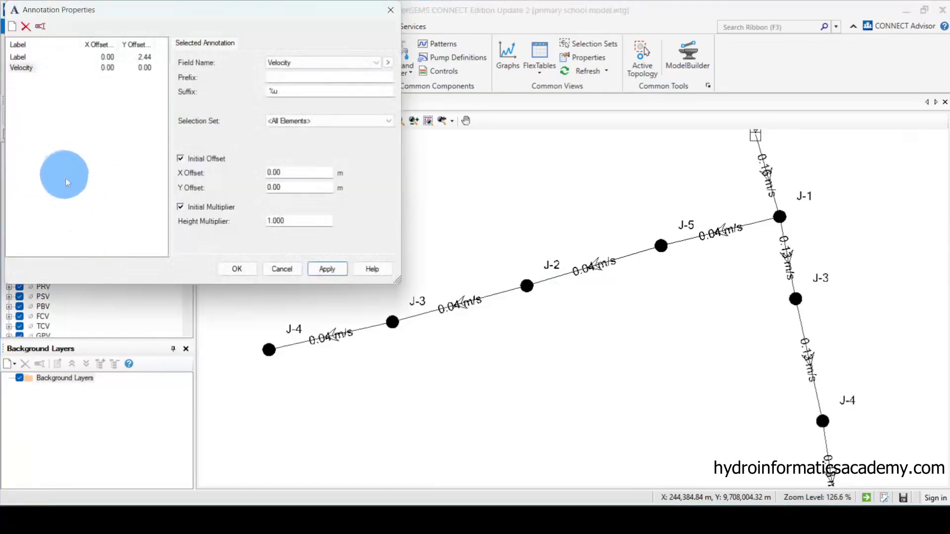
left_click_drag(258, 14, 388, 82)
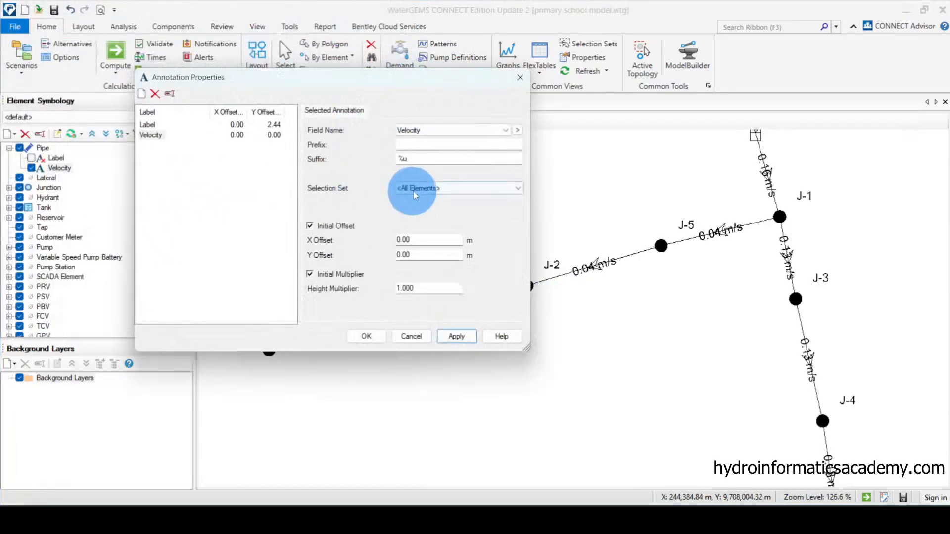
mouse_move(424, 81)
left_mouse_down()
mouse_move(250, 74)
mouse_move(278, 76)
left_mouse_up()
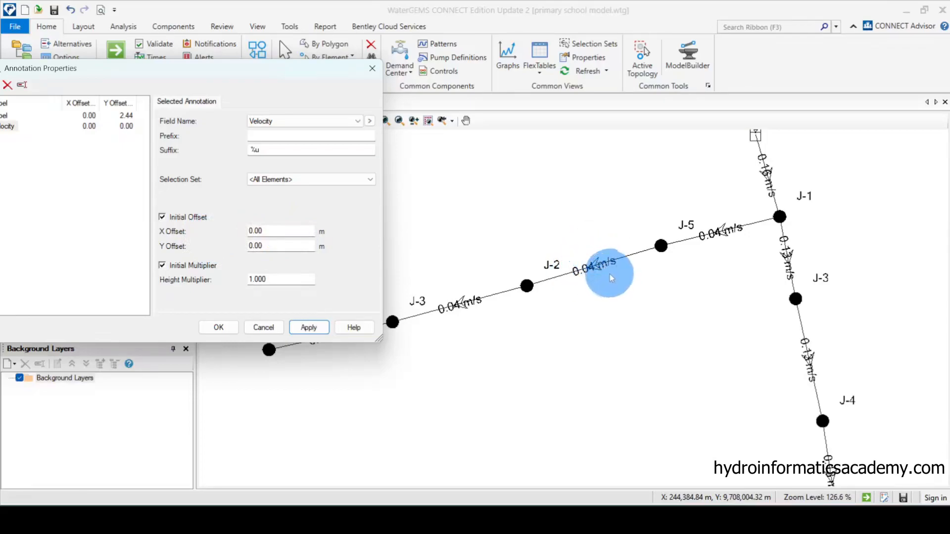
Try an X offset of 1 m on the Velocity annotation, and reset it to 0 with a Y offset of 1 m.
left_click(290, 230)
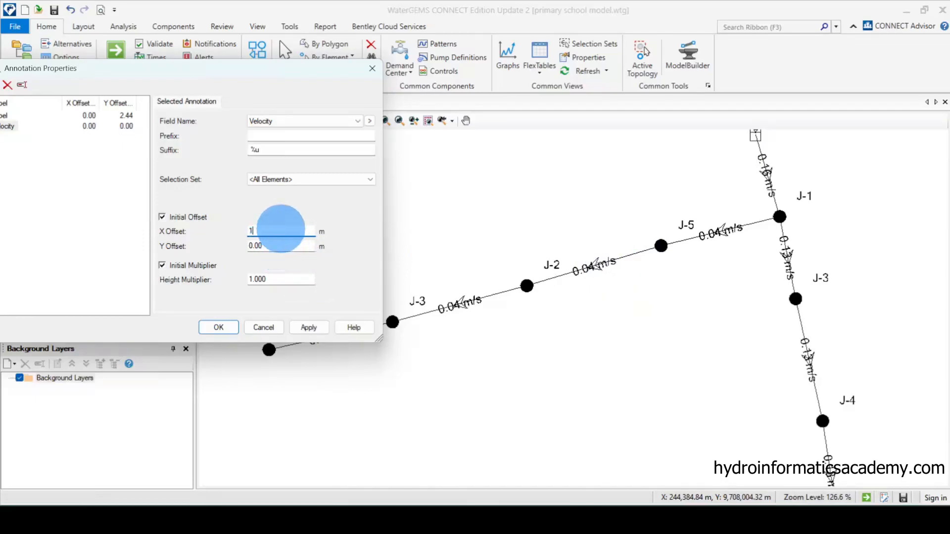
left_click(310, 327)
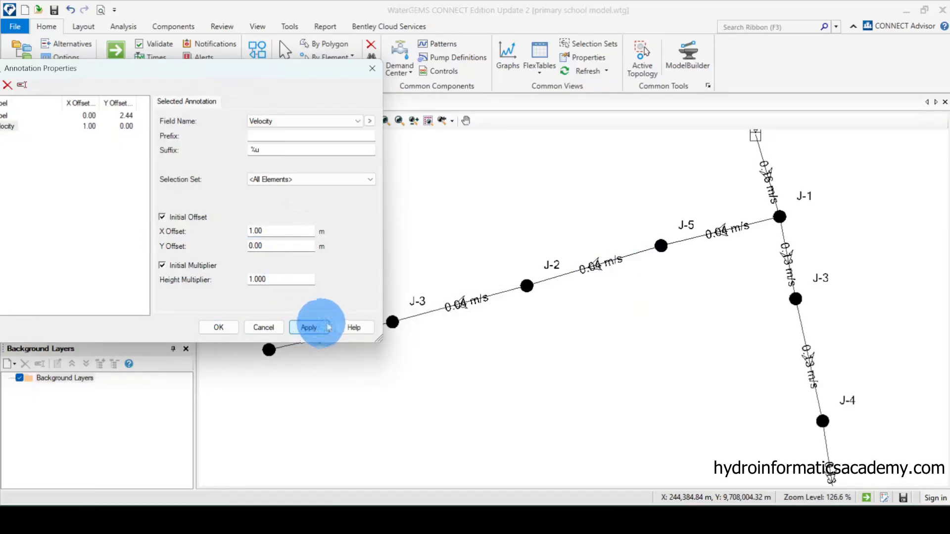
double_click(275, 233)
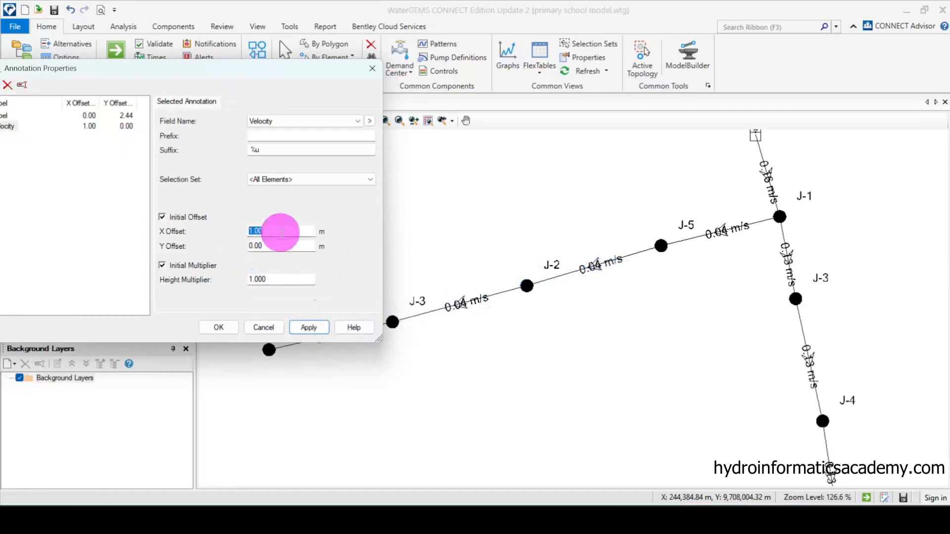
key("Tab")
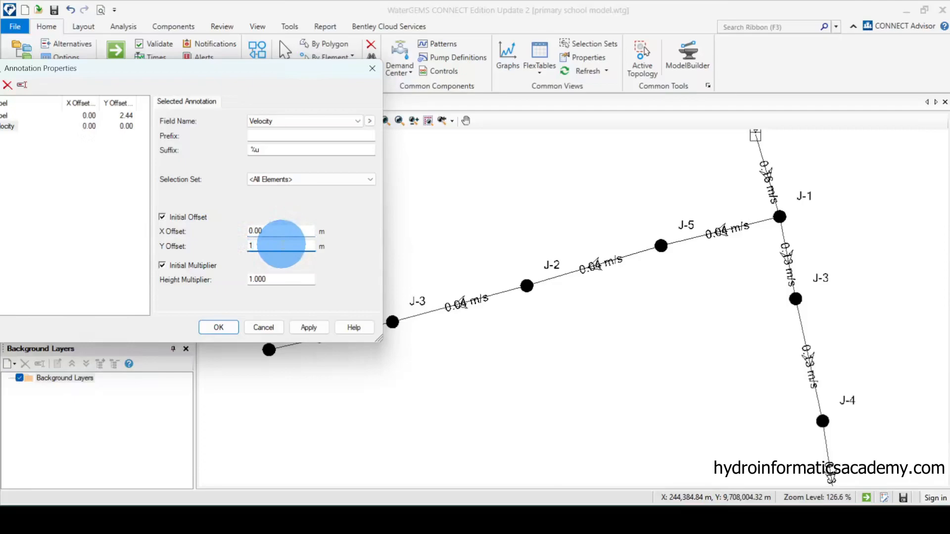
type("1")
left_click(308, 328)
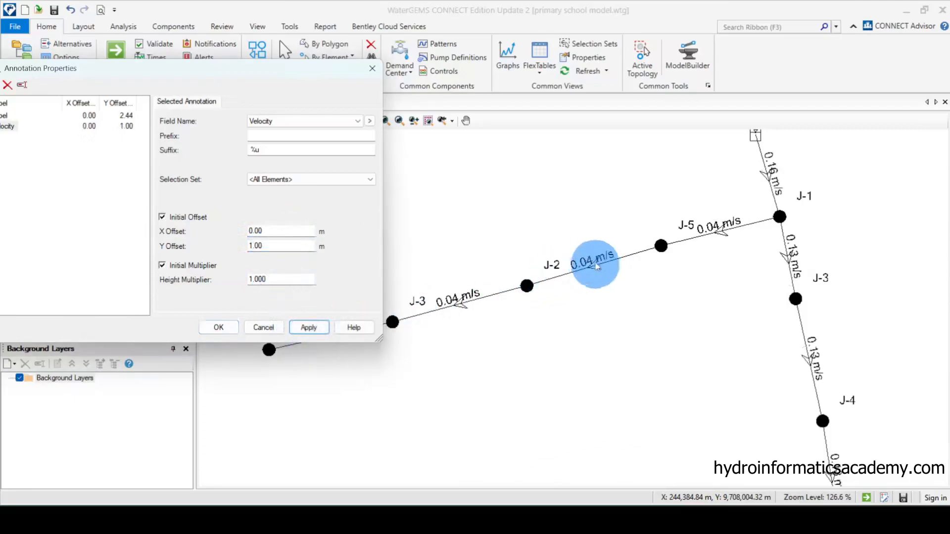
Set the Velocity annotation's Y offset to 2 m and accept the annotation properties.
double_click(274, 245)
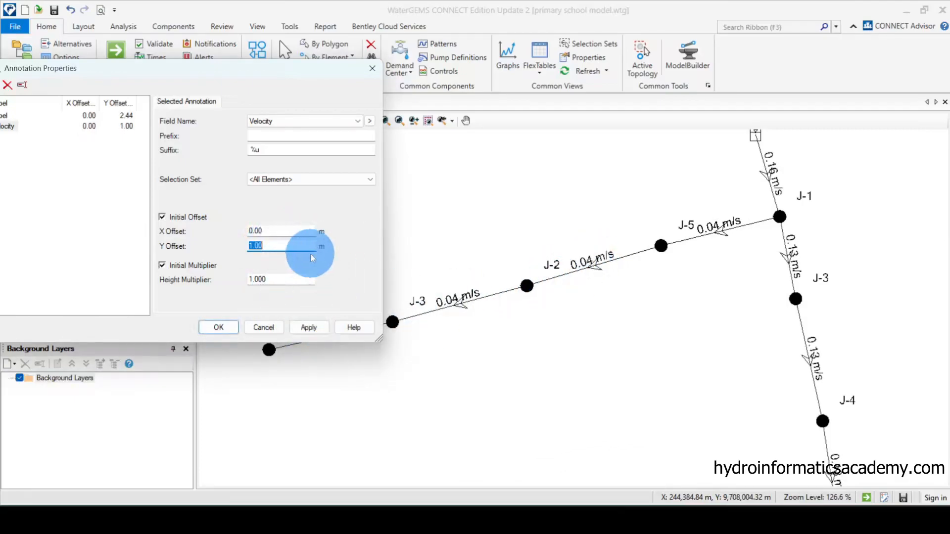
type("2")
left_click(309, 327)
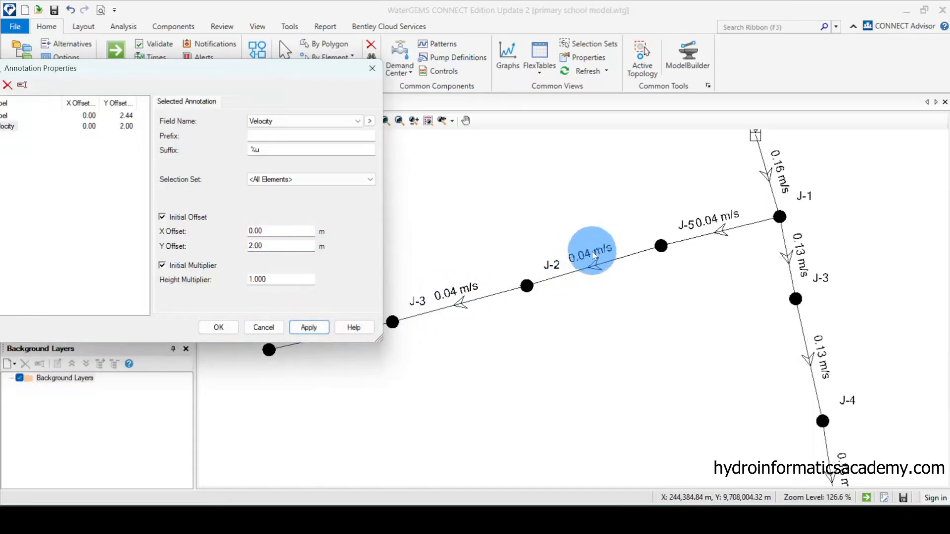
mouse_move(314, 72)
left_mouse_down()
mouse_move(111, 69)
mouse_move(148, 62)
left_mouse_up()
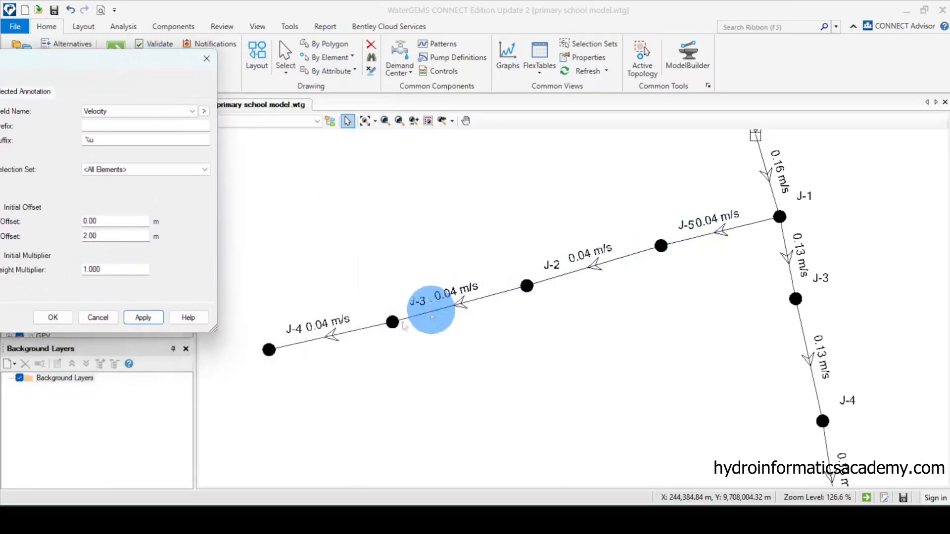
left_click_drag(151, 64, 315, 62)
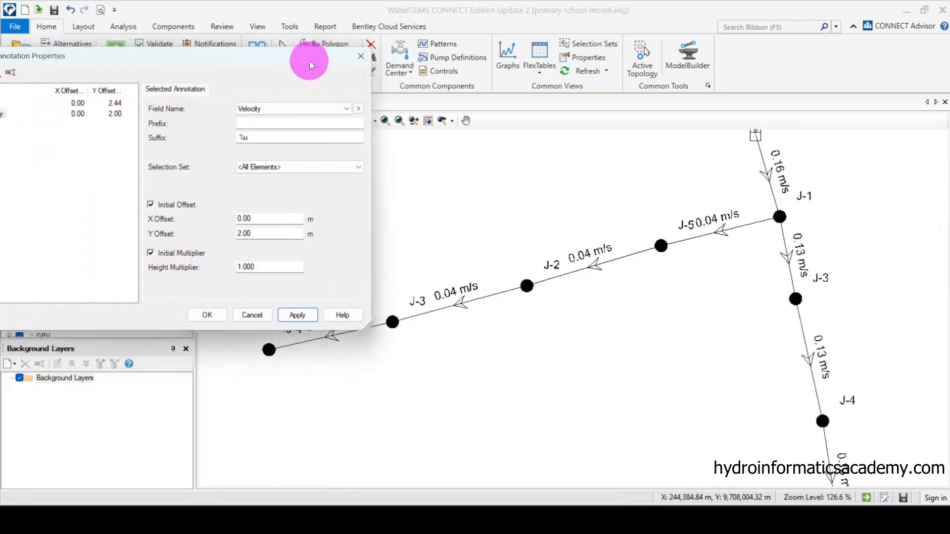
left_click(304, 315)
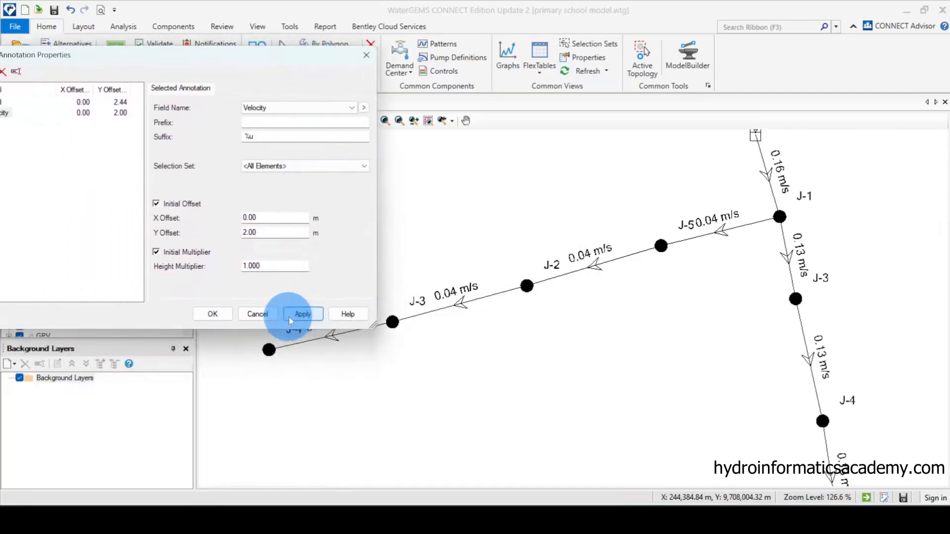
left_click(212, 314)
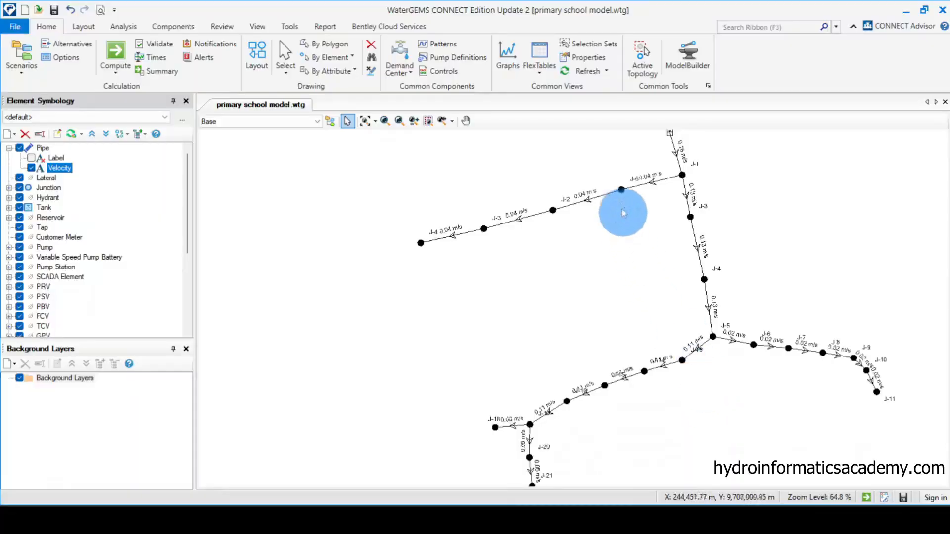
Examine the velocity annotations on the branch from J-1 to J-4 and view the properties of the pipe between J-1 and J-5.
scroll(624, 213, "up", 4)
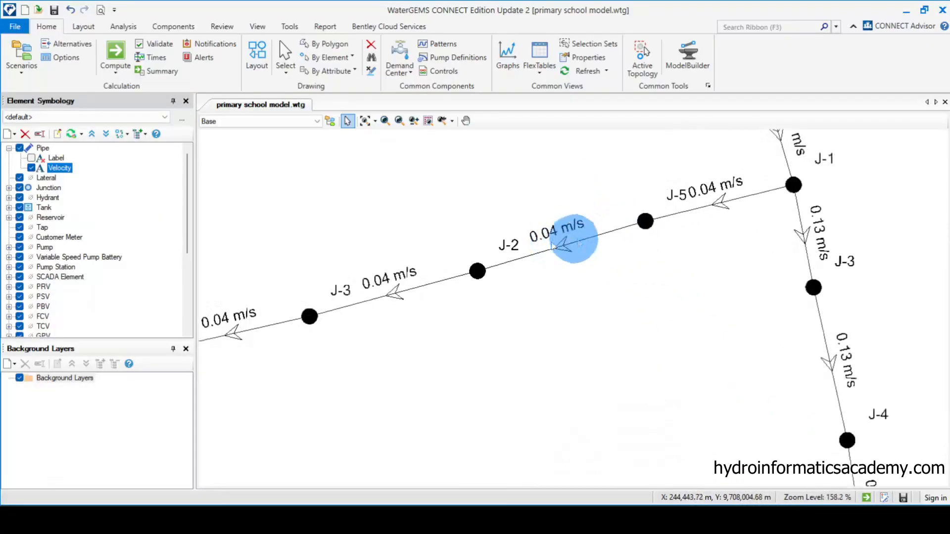
scroll(622, 300, "down", 1)
scroll(672, 318, "down", 1)
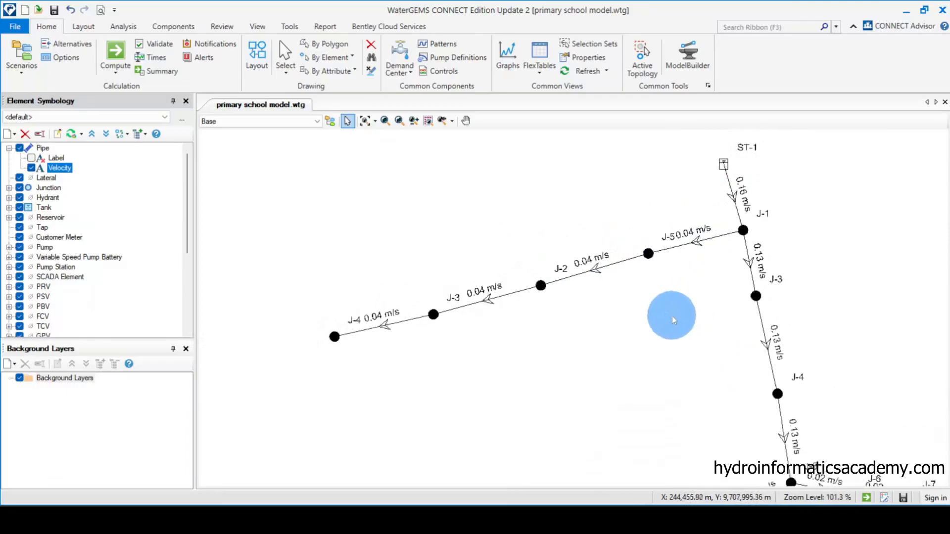
scroll(691, 230, "up", 1)
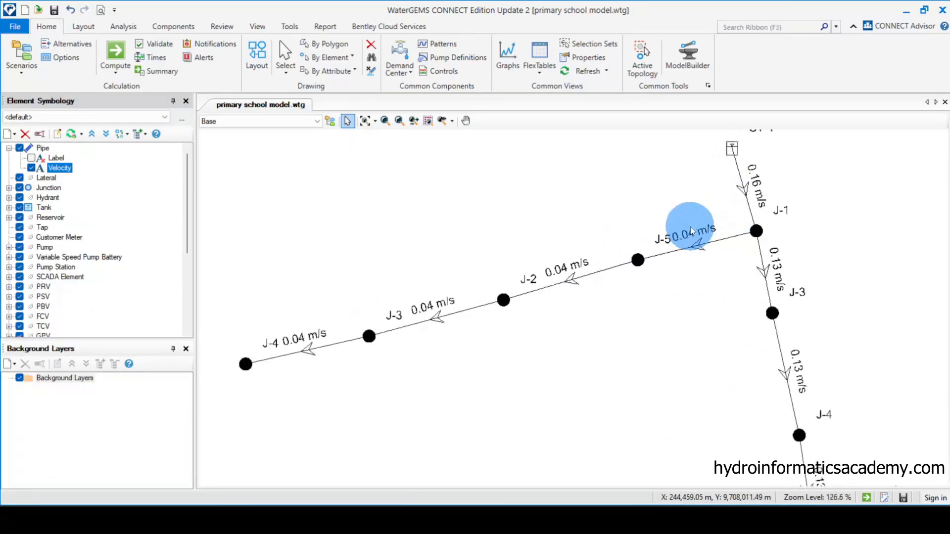
double_click(682, 254)
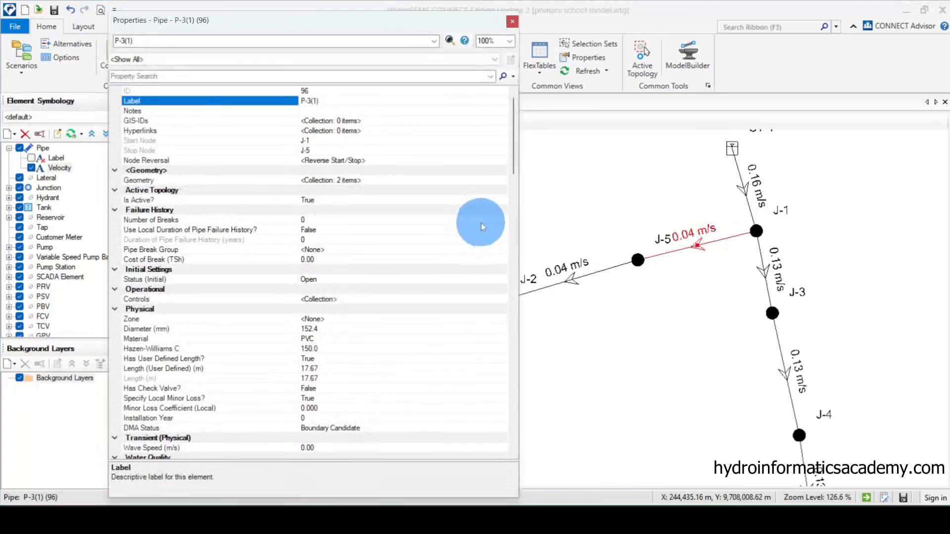
left_click(512, 22)
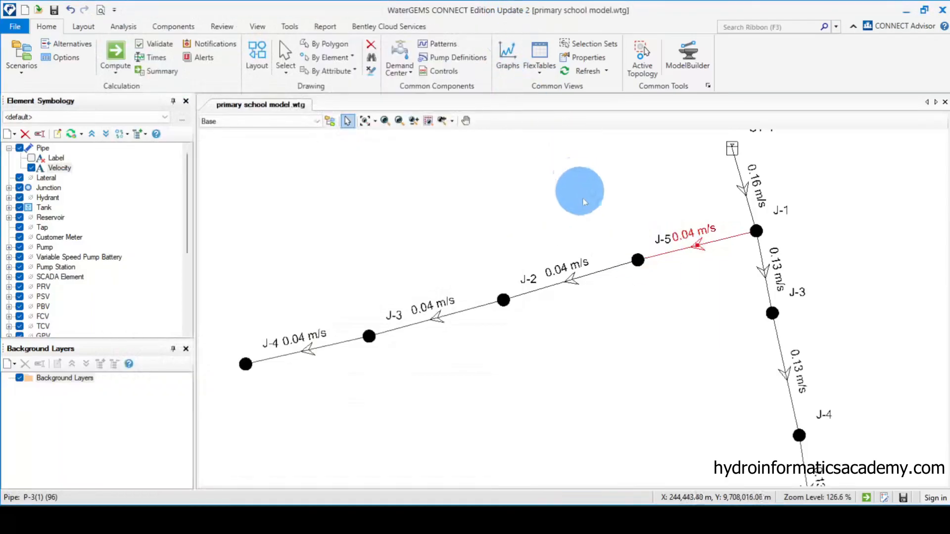
left_click(494, 173)
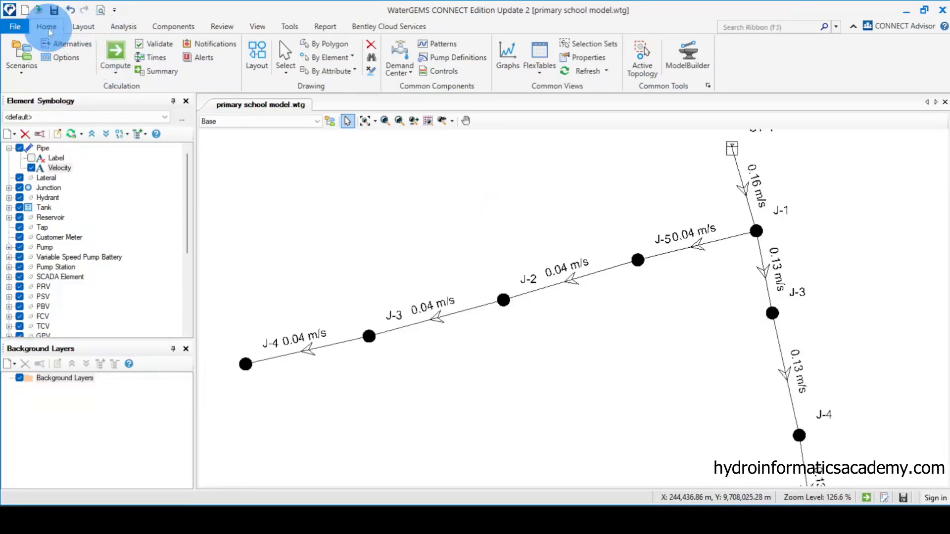
Open the Pipe FlexTable and locate pipe L-1 in the drawing from its table row.
left_click(538, 65)
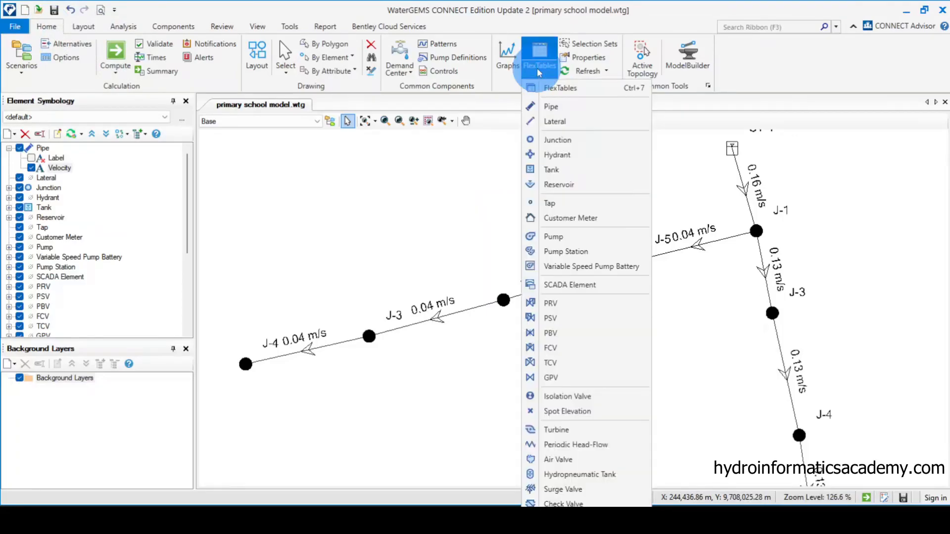
left_click(549, 106)
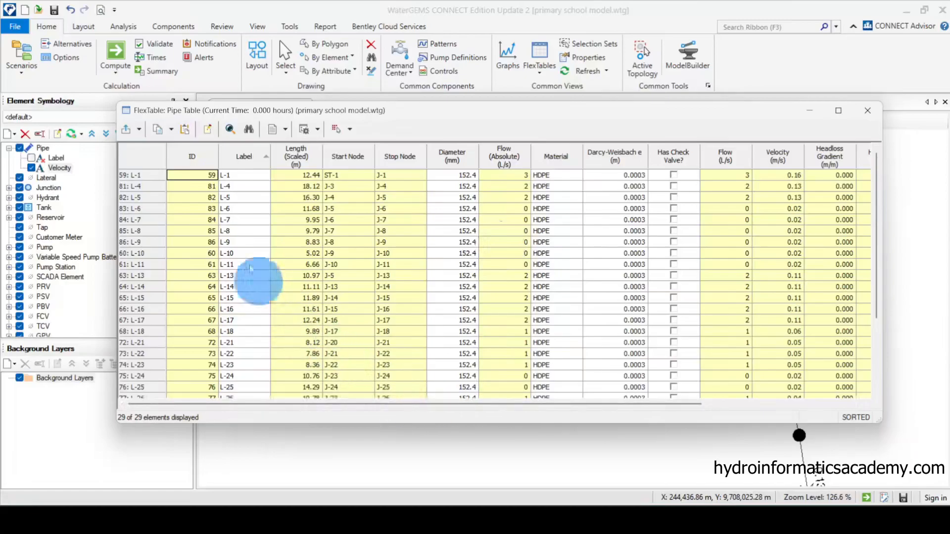
mouse_move(460, 109)
left_mouse_down()
mouse_move(498, 333)
mouse_move(567, 325)
left_mouse_up()
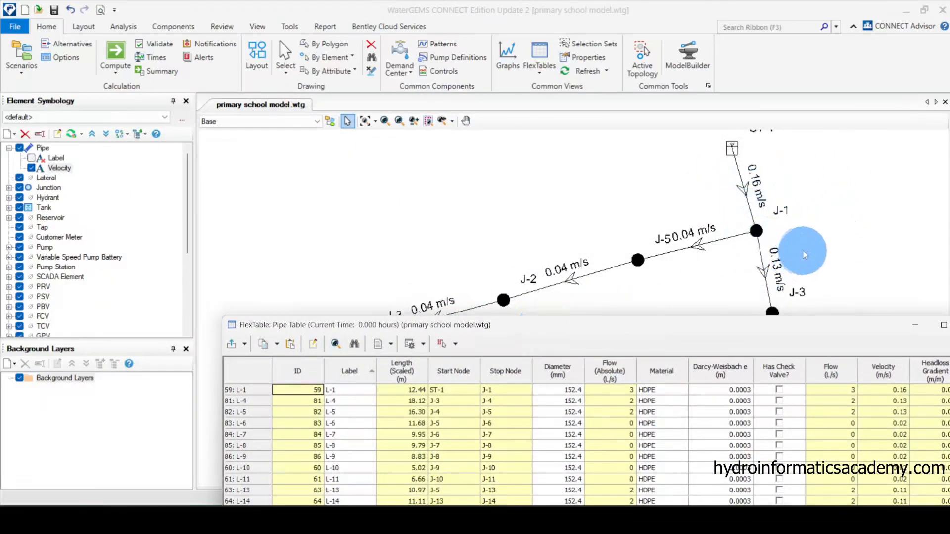
left_click(240, 394)
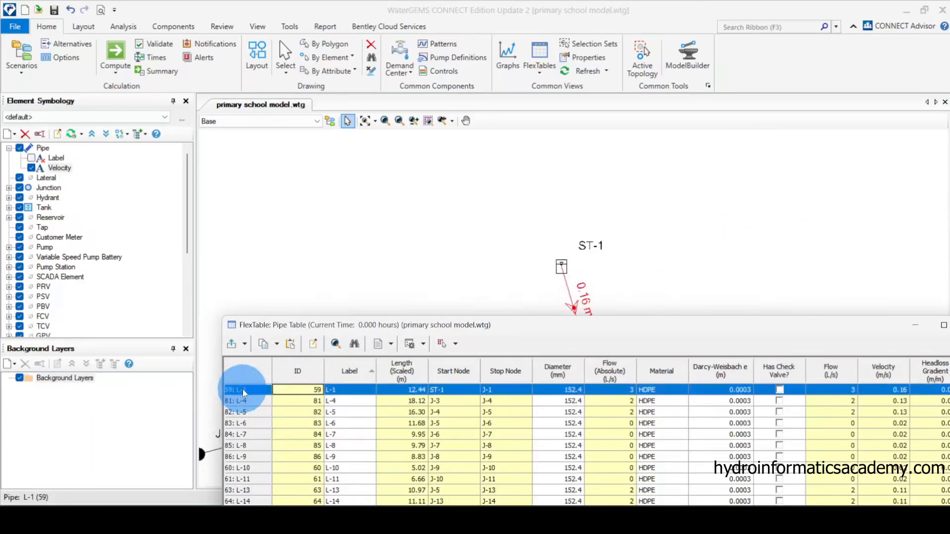
scroll(569, 194, "down", 1)
scroll(581, 314, "up", 4)
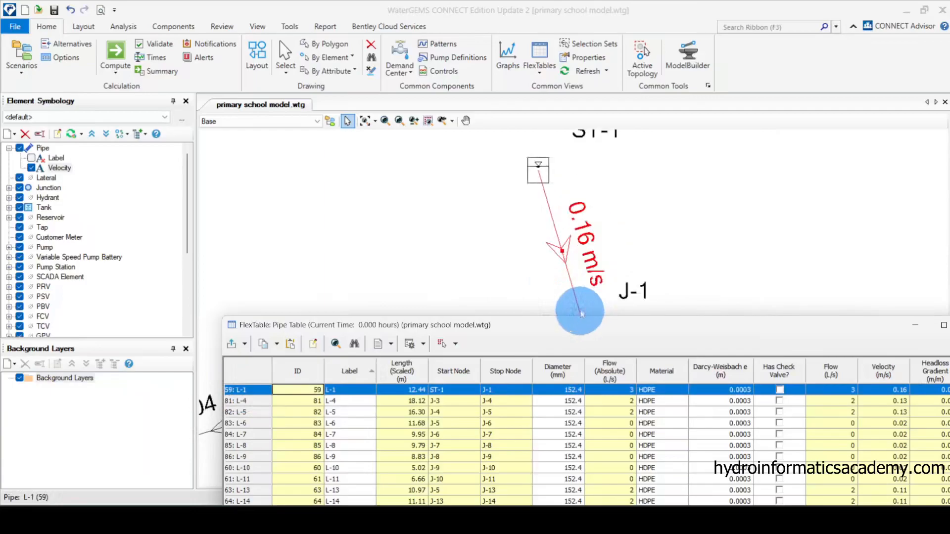
scroll(578, 240, "down", 1)
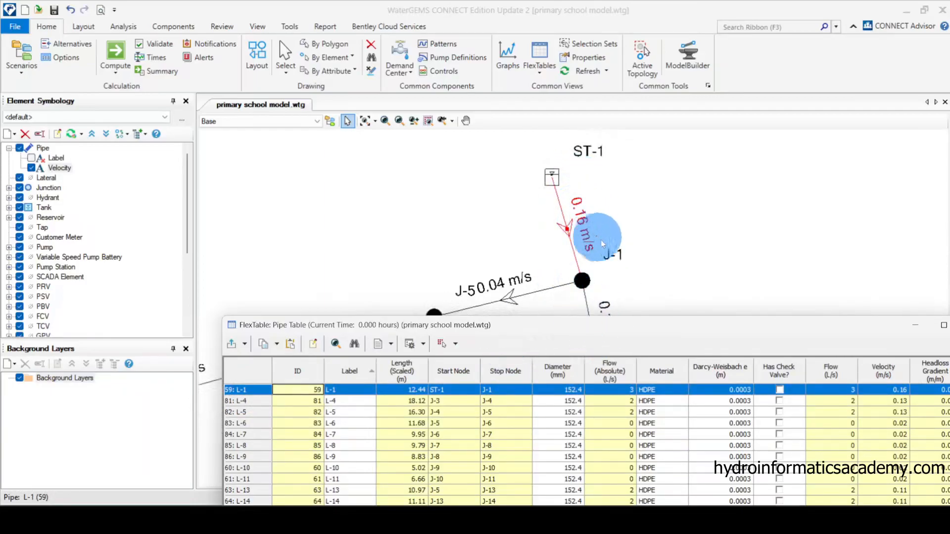
Set the diameter of pipe L-1 to 90 mm in the Pipe FlexTable.
mouse_move(666, 330)
left_mouse_down()
mouse_move(525, 154)
mouse_move(495, 148)
left_mouse_up()
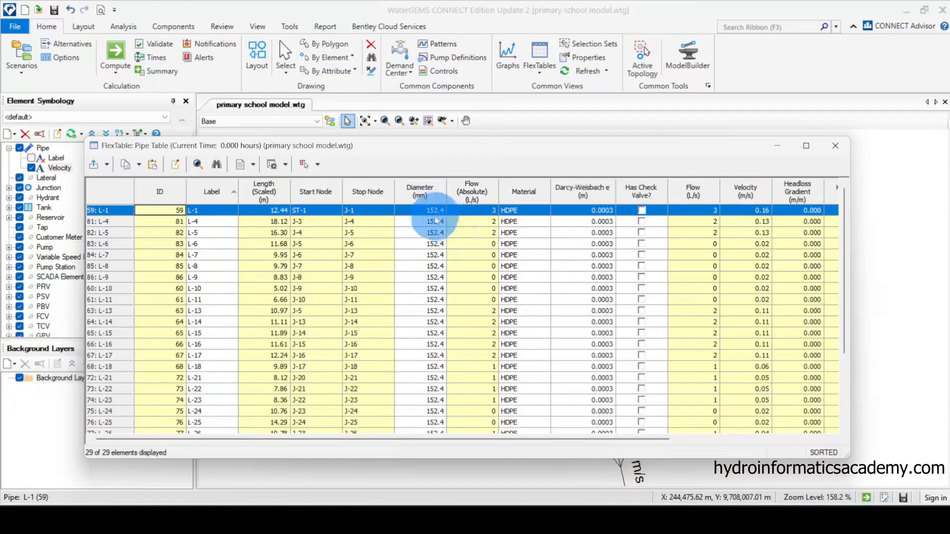
left_click(420, 211)
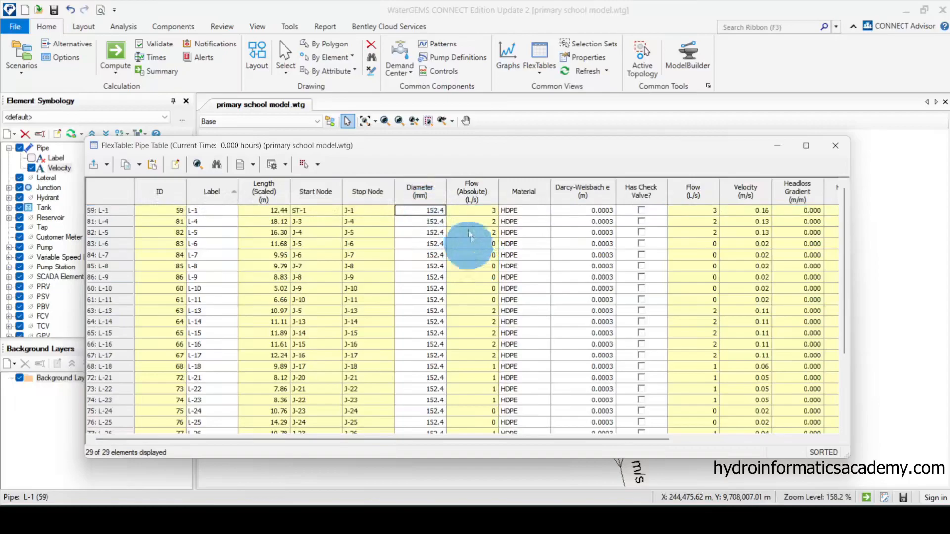
mouse_move(517, 145)
left_mouse_down()
mouse_move(525, 281)
mouse_move(580, 293)
mouse_move(520, 281)
mouse_move(513, 294)
left_mouse_up()
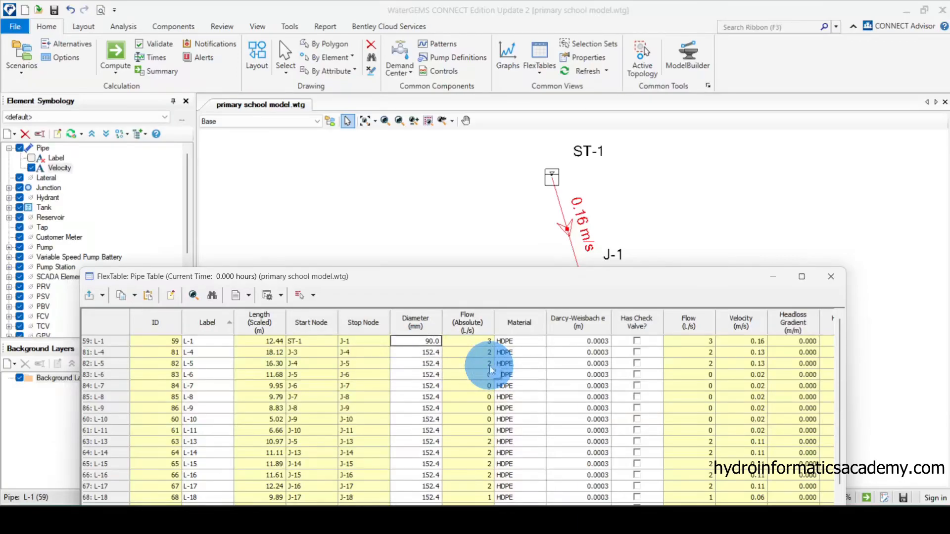
mouse_move(526, 277)
left_mouse_down()
mouse_move(643, 266)
mouse_move(622, 359)
mouse_move(629, 304)
left_mouse_up()
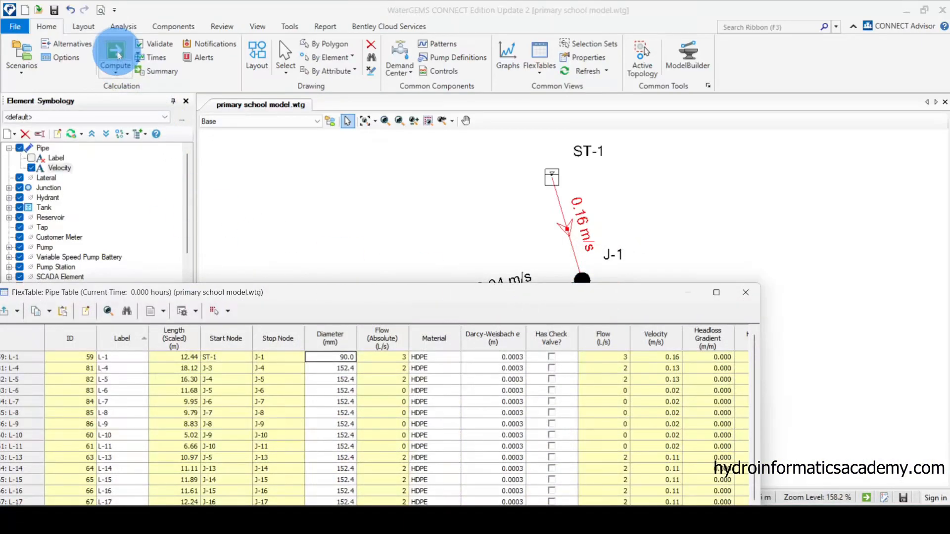
Recompute the Base scenario, close the calculation summary, and check the velocity annotation of pipe L-1.
left_click(118, 53)
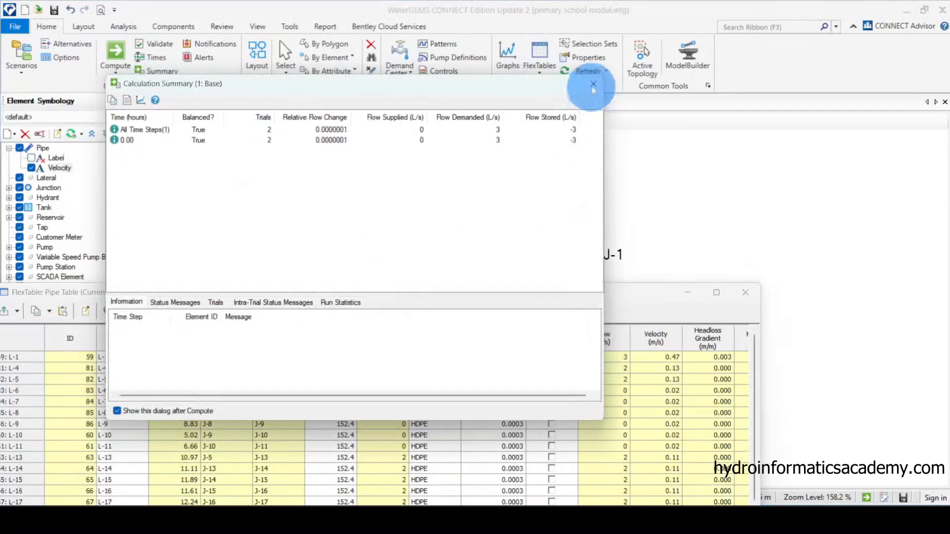
left_click(593, 84)
left_click(574, 227)
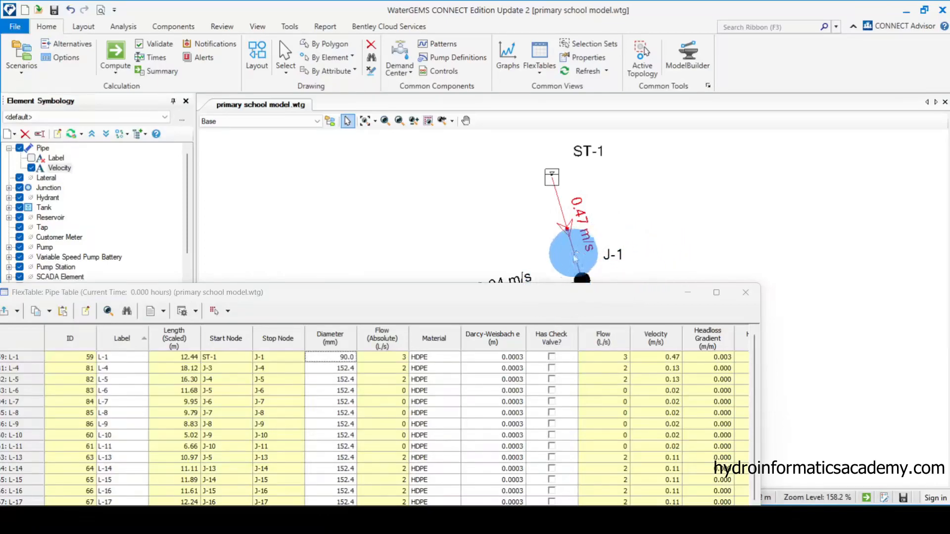
mouse_move(538, 296)
left_mouse_down()
mouse_move(588, 261)
mouse_move(674, 382)
mouse_move(690, 380)
left_mouse_up()
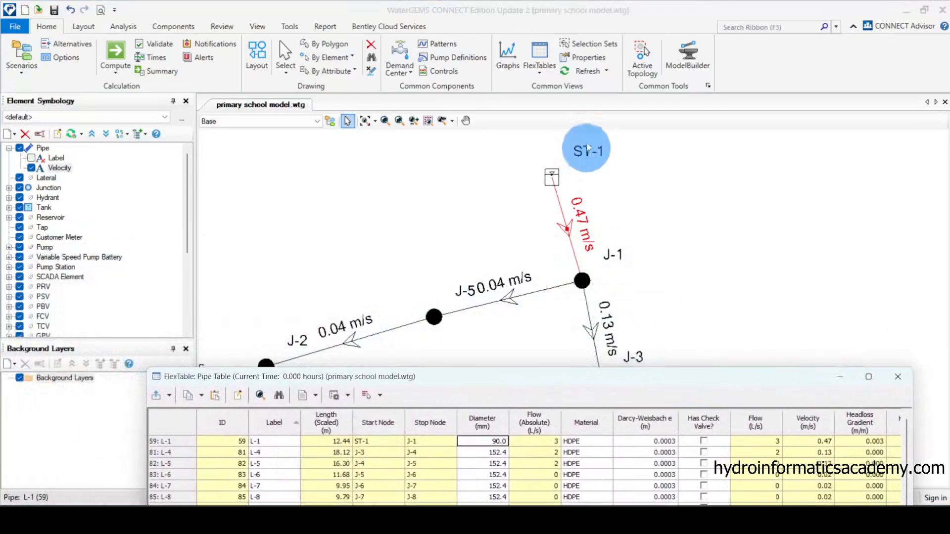
Locate pipes L-4 and L-5 in the drawing from their Pipe FlexTable rows and set both diameters to 69 mm.
scroll(661, 135, "down", 2)
scroll(706, 266, "up", 3)
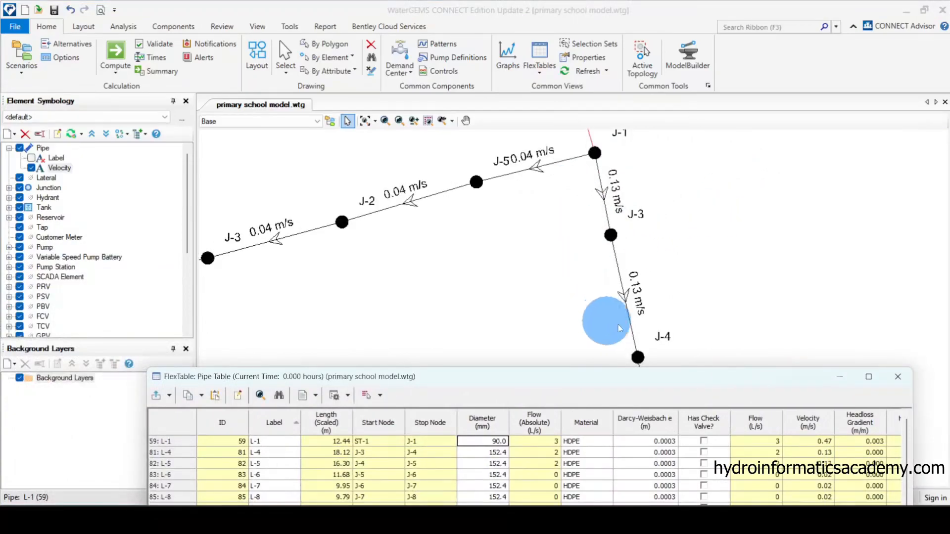
left_click_drag(685, 377, 721, 297)
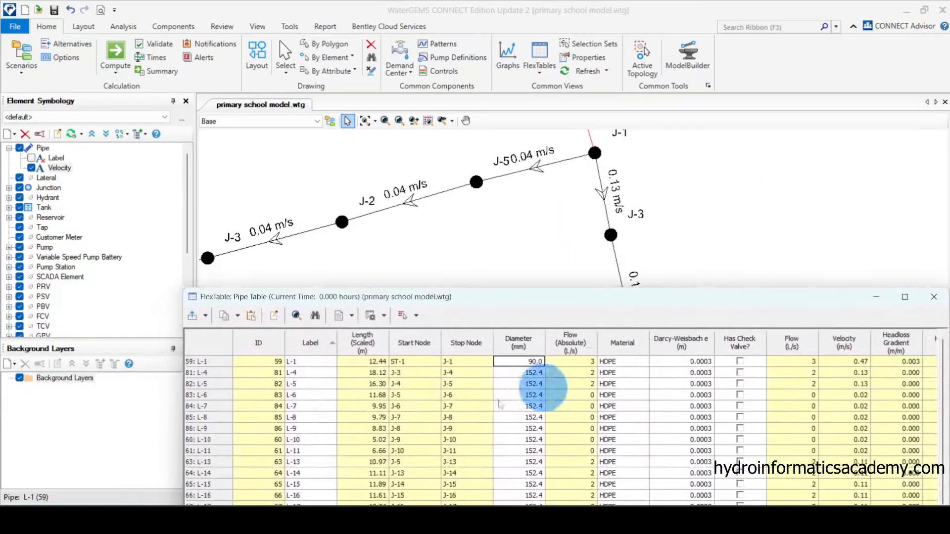
left_click(205, 385)
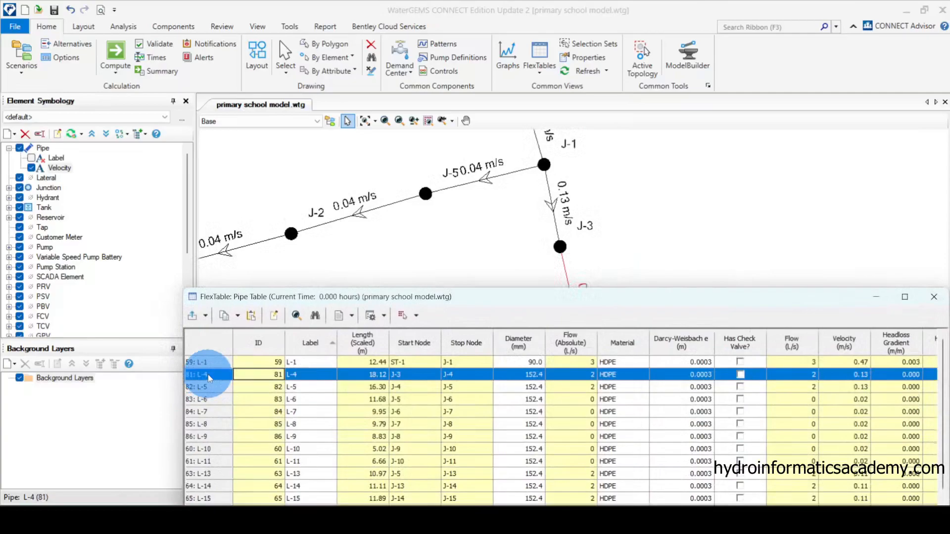
left_click(541, 399)
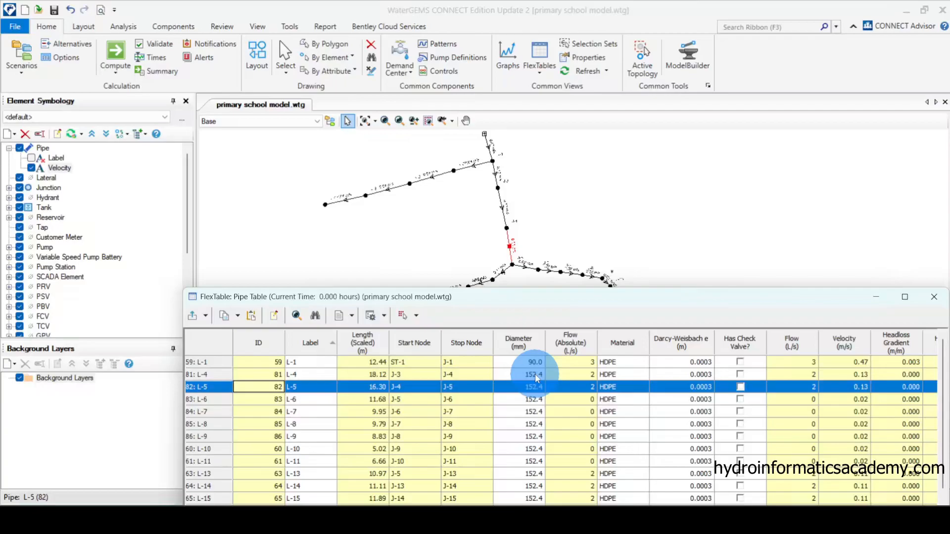
left_click(536, 374)
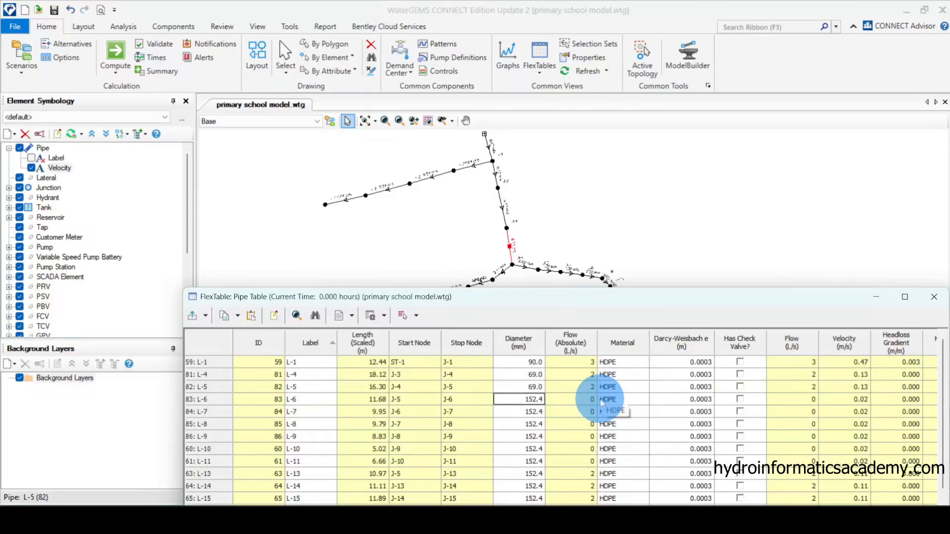
Recompute the Base scenario, close the calculation summary, and check the velocity annotations on the branches leaving J-5.
left_click(115, 53)
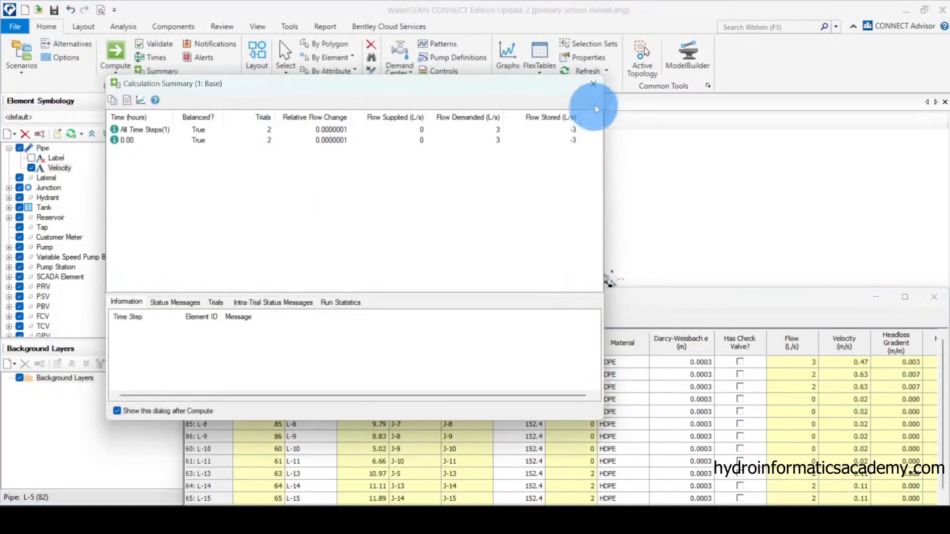
left_click(593, 83)
scroll(495, 253, "up", 5)
scroll(554, 250, "down", 1)
scroll(536, 161, "up", 1)
scroll(485, 148, "down", 4)
scroll(550, 257, "up", 2)
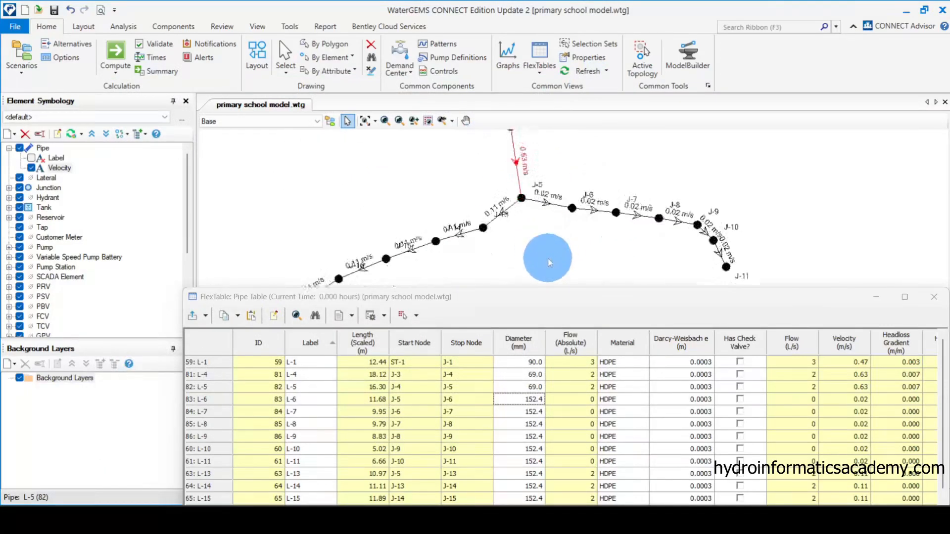
scroll(550, 206, "up", 3)
scroll(407, 215, "down", 1)
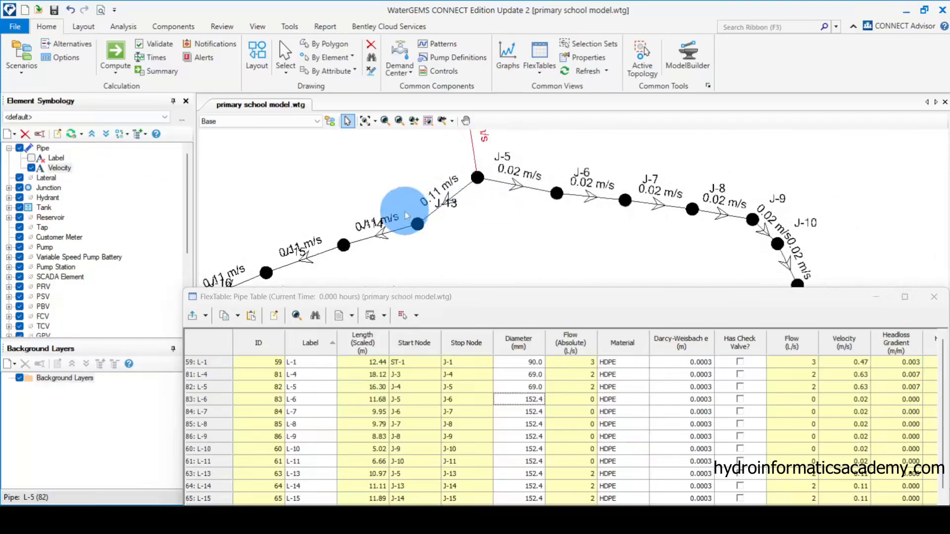
Trace the branch from J-5 to J-11 and set the diameters of pipes L-6 through L-11 to 28 mm.
scroll(487, 166, "down", 1)
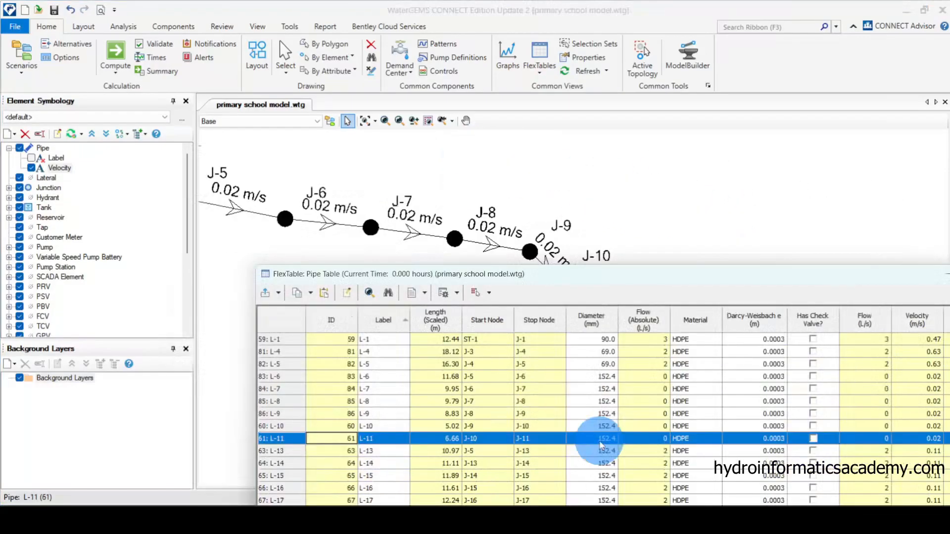
scroll(509, 174, "down", 1)
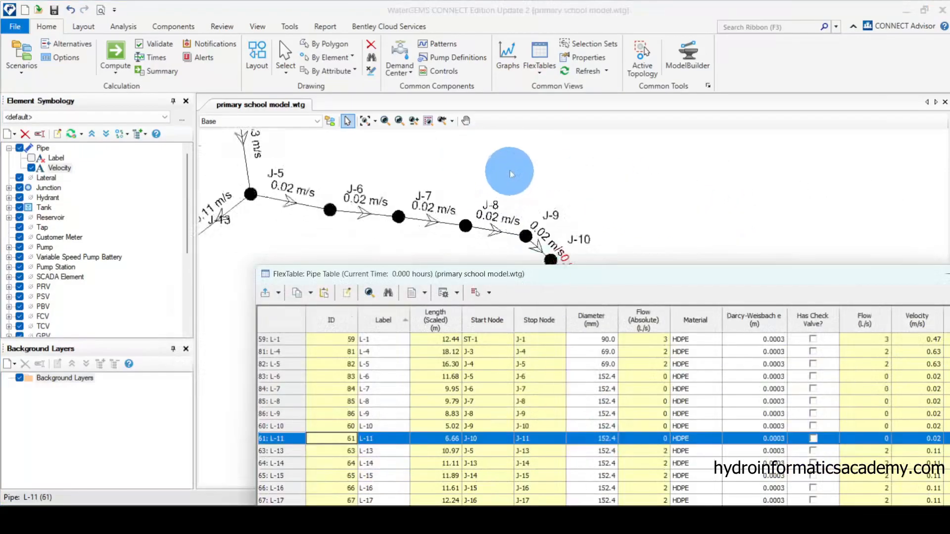
scroll(510, 173, "down", 2)
scroll(550, 212, "down", 2)
scroll(551, 244, "up", 1)
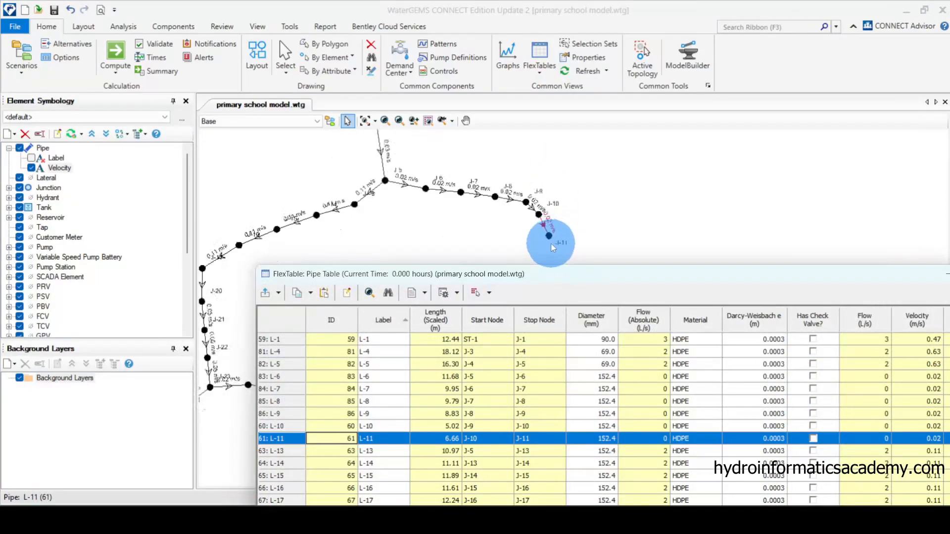
scroll(552, 248, "up", 2)
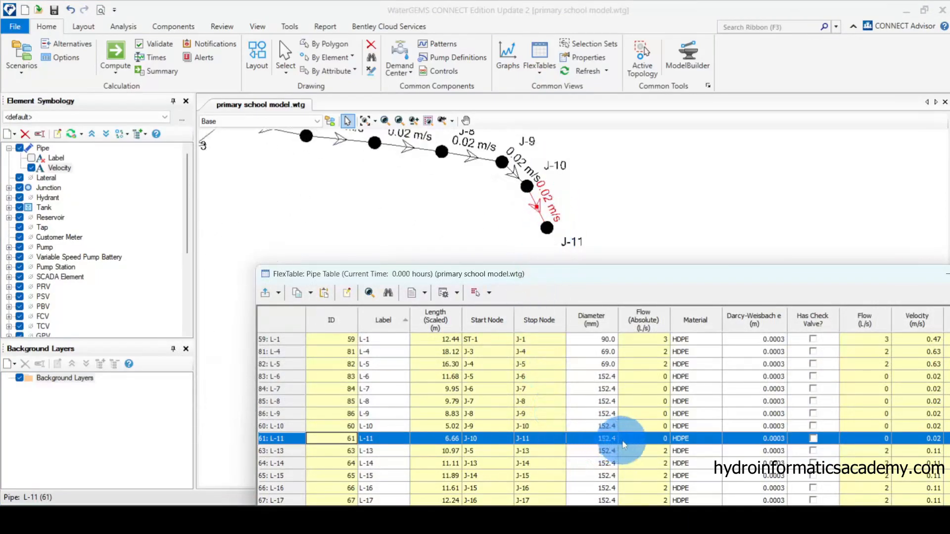
left_click(603, 441)
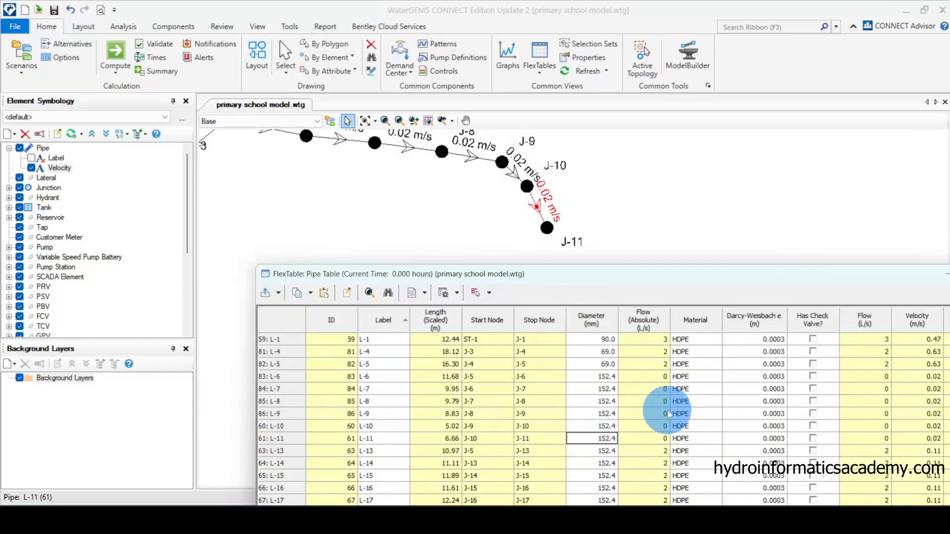
type("282825")
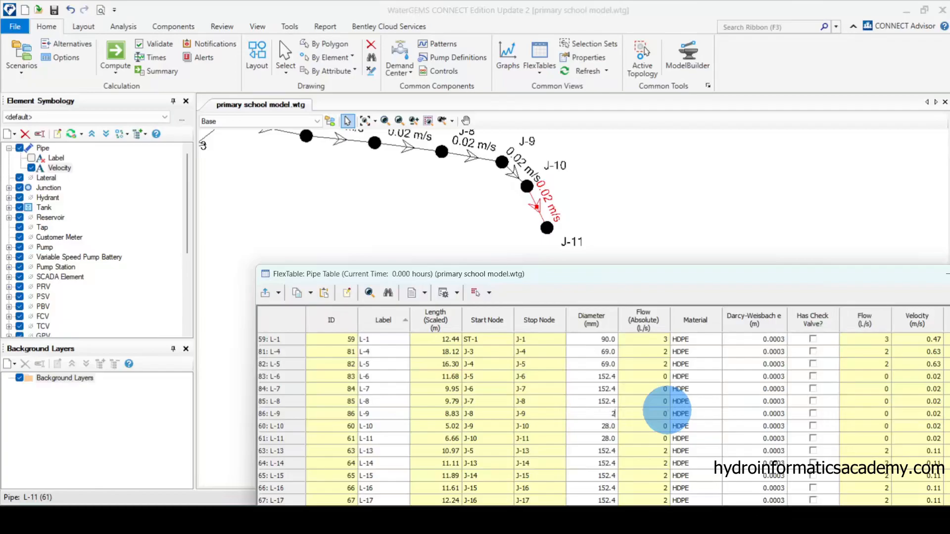
type("28")
type("28")
type("28")
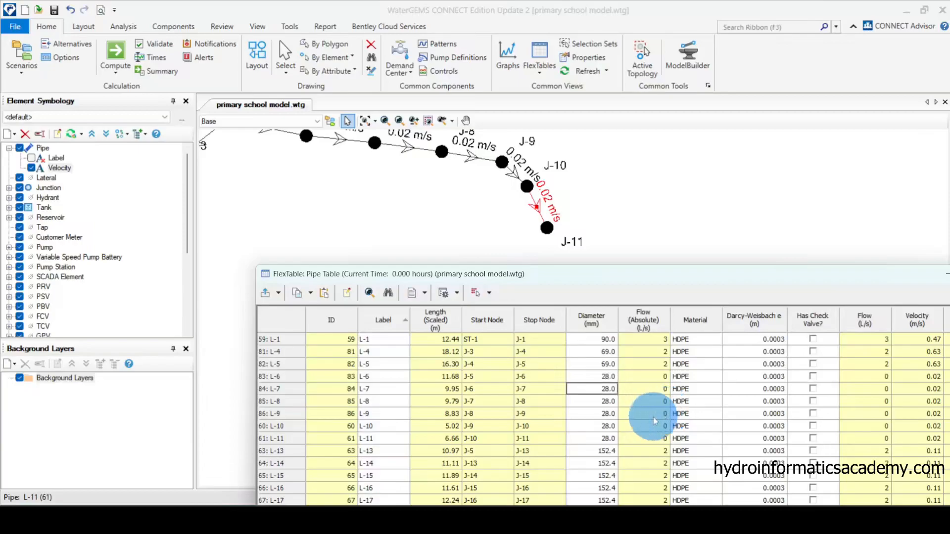
Recompute the Base scenario with the reduced J-5 to J-11 branch diameters and close the calculation summary.
scroll(535, 200, "up", 3)
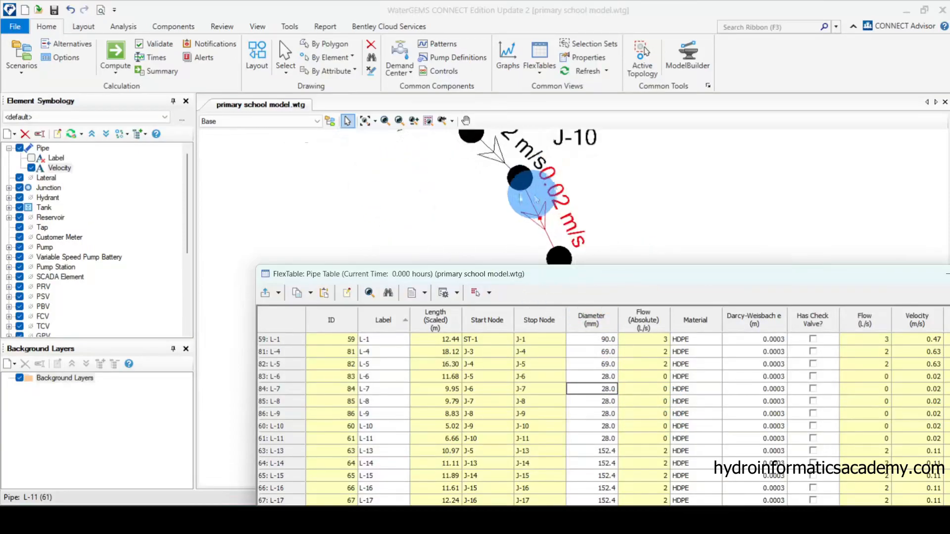
left_click(110, 53)
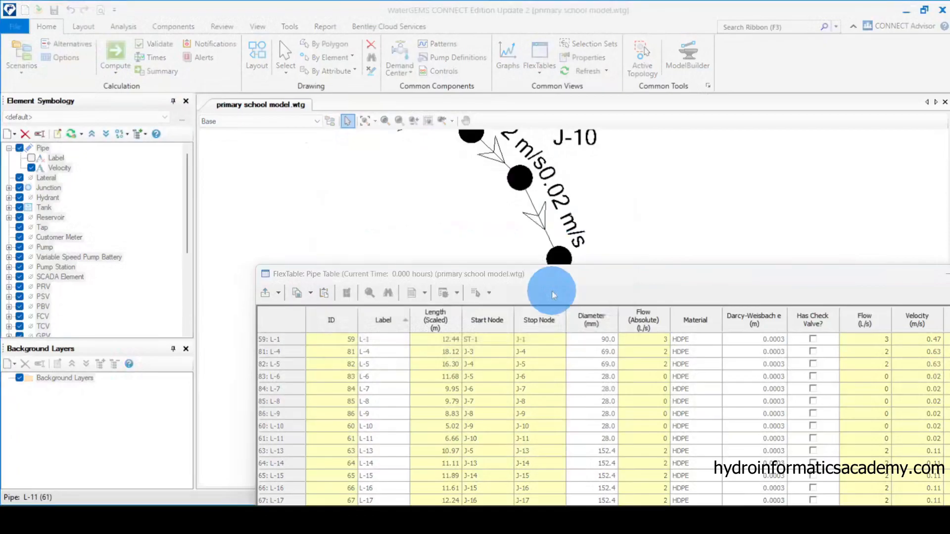
left_click(601, 86)
Examine the velocity annotations along the branch from J-5 to J-11 and on the neighbouring branch towards J-17.
scroll(591, 217, "down", 3)
scroll(482, 171, "down", 1)
scroll(576, 202, "down", 1)
scroll(450, 169, "up", 5)
scroll(493, 190, "down", 3)
scroll(539, 181, "up", 2)
scroll(540, 180, "up", 1)
scroll(494, 159, "down", 2)
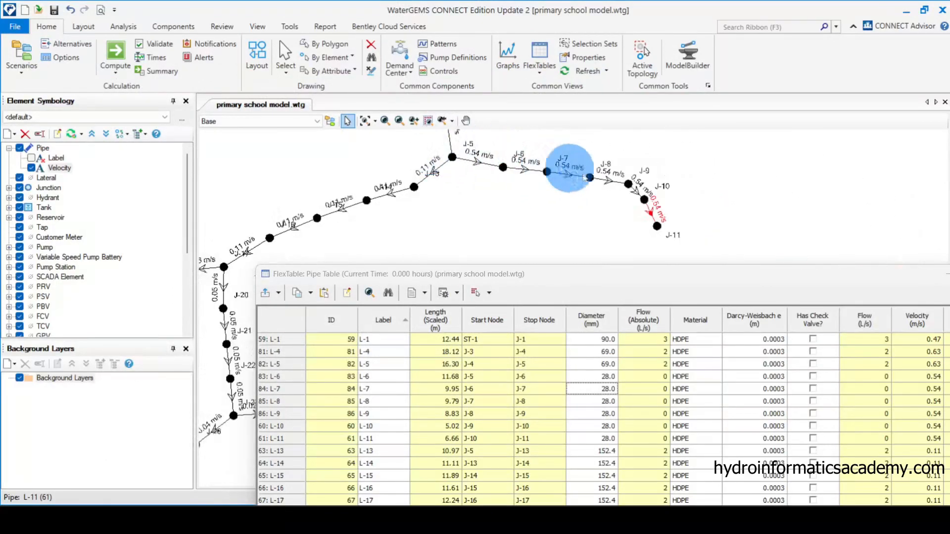
scroll(651, 225, "up", 3)
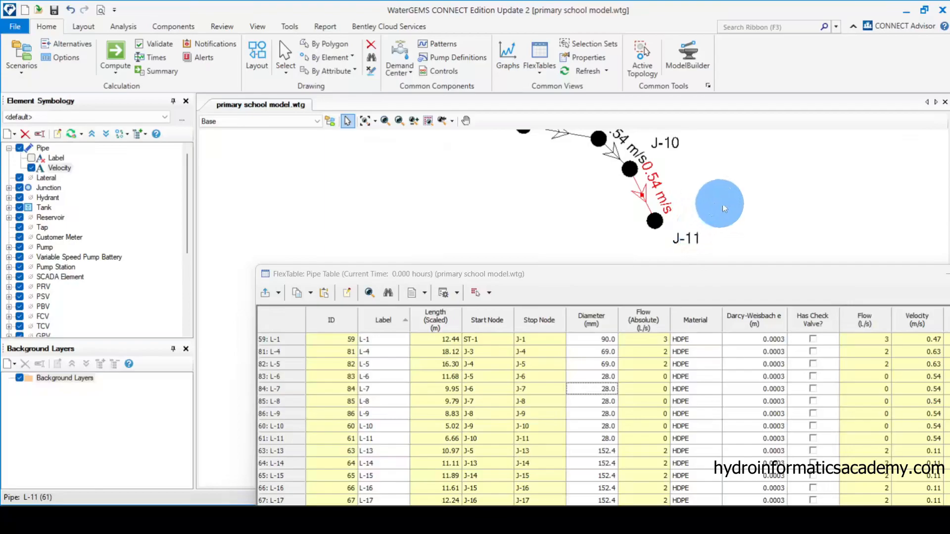
scroll(742, 213, "down", 3)
scroll(589, 143, "up", 3)
scroll(737, 160, "down", 2)
scroll(619, 184, "up", 2)
scroll(658, 205, "down", 1)
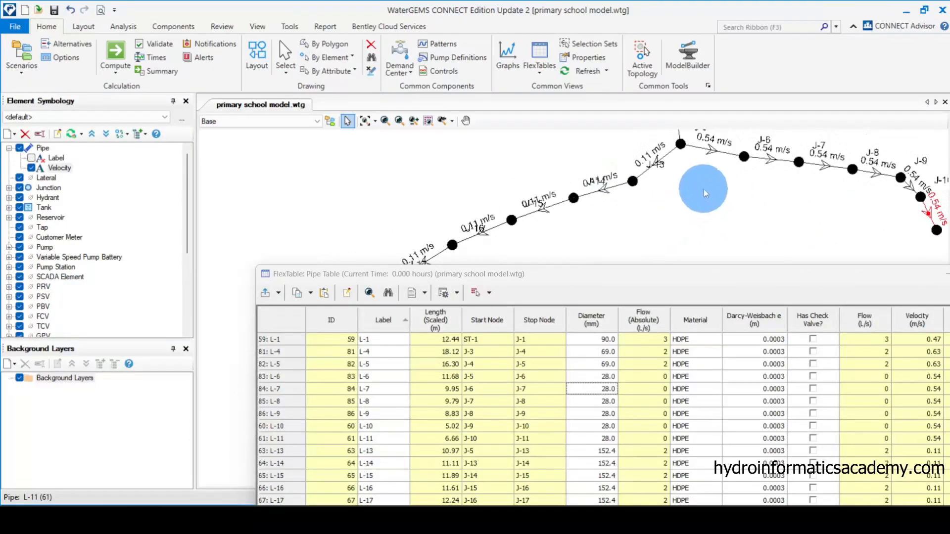
Locate pipe L-17 in the drawing and set the diameters of pipes L-13 through L-17 to 69 mm.
scroll(682, 179, "down", 2)
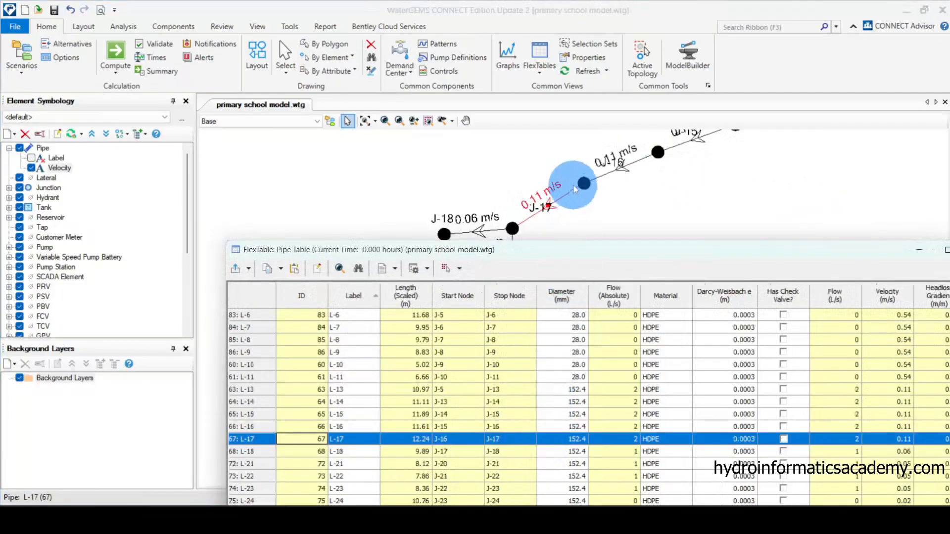
scroll(553, 201, "down", 2)
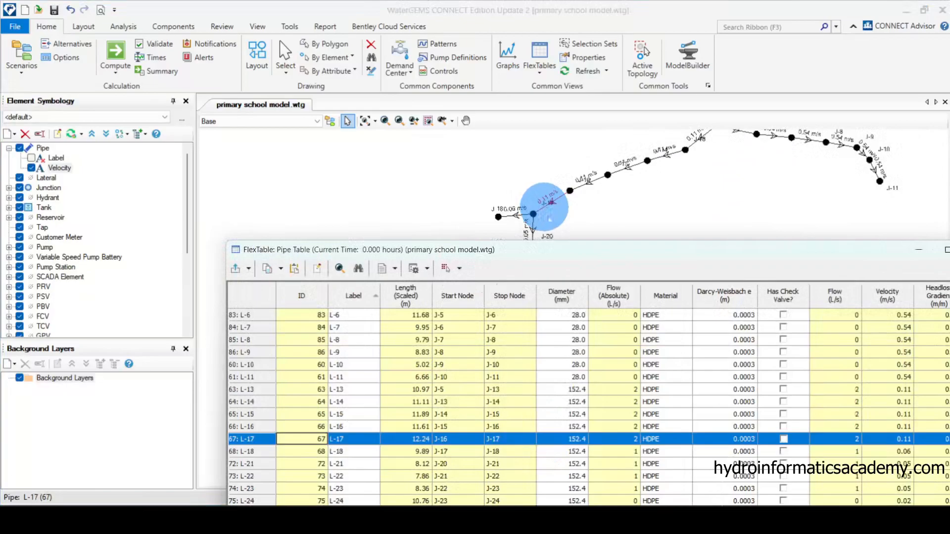
scroll(664, 143, "up", 3)
scroll(622, 179, "down", 6)
scroll(569, 226, "up", 4)
scroll(519, 218, "down", 3)
scroll(506, 217, "up", 3)
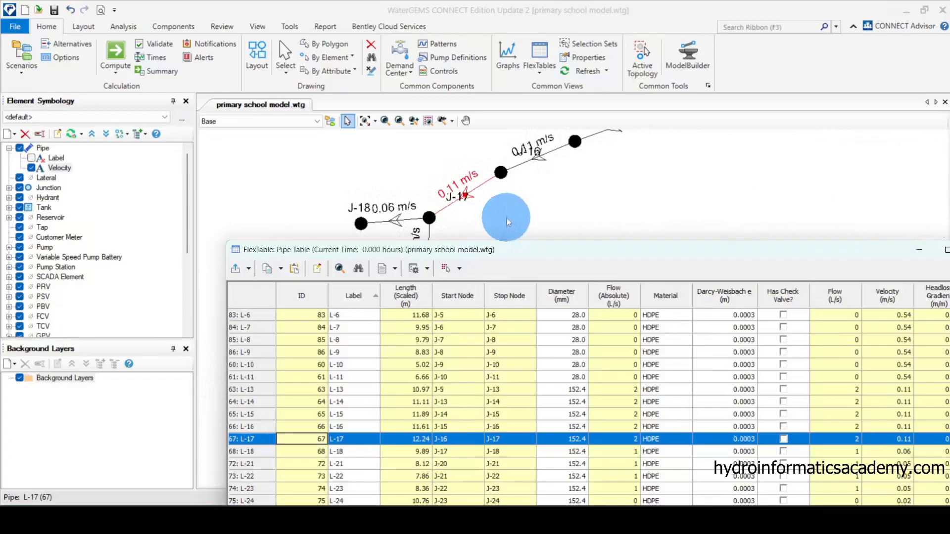
left_click(564, 439)
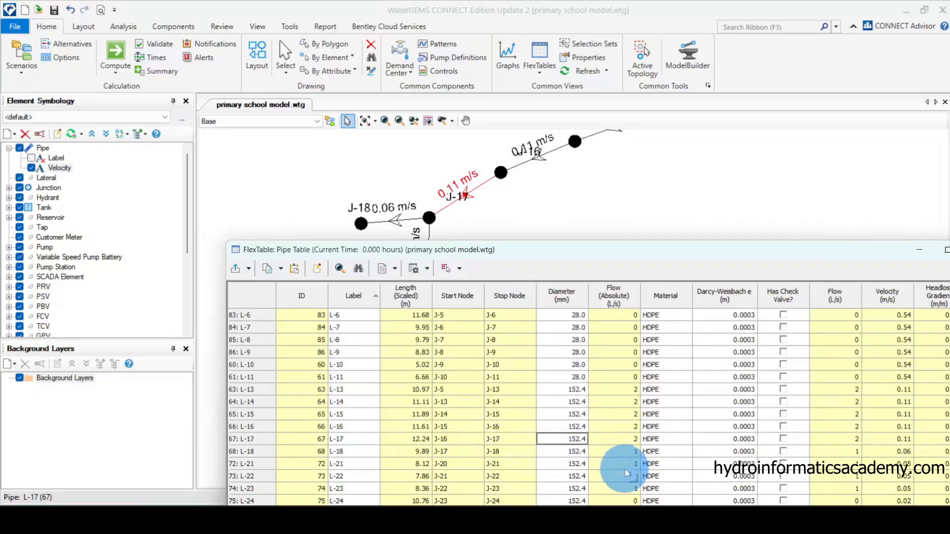
type("69")
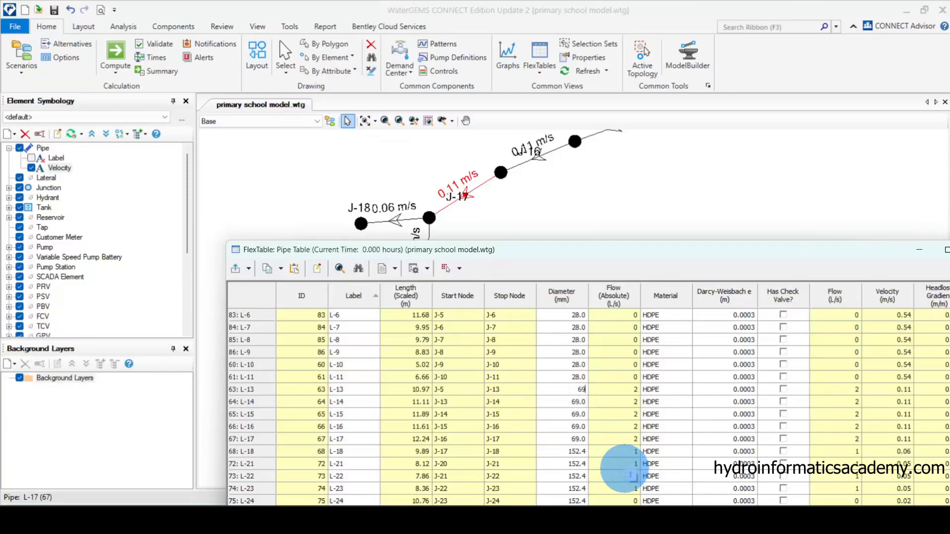
Set the diameter of pipe L-1 to 85 mm in the Pipe FlexTable.
scroll(601, 396, "up", 1)
left_click(579, 315)
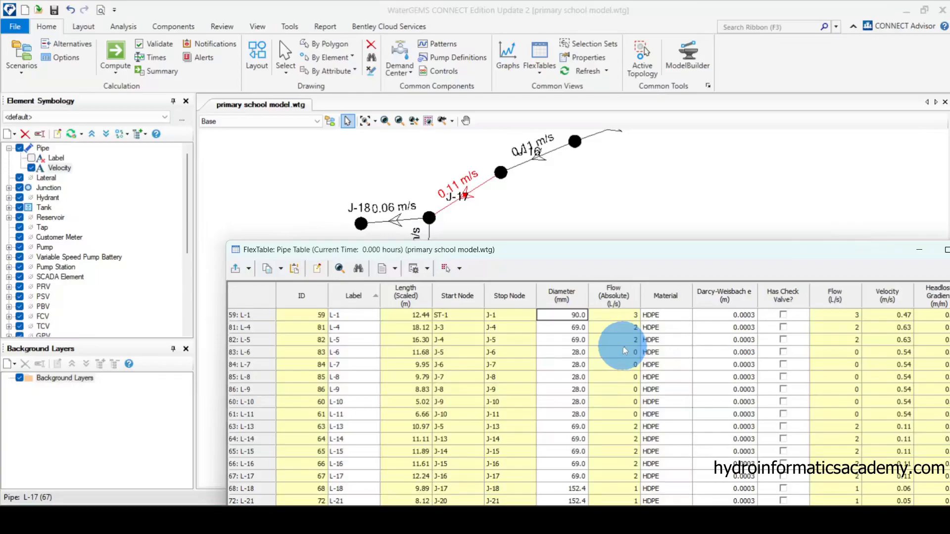
type("85")
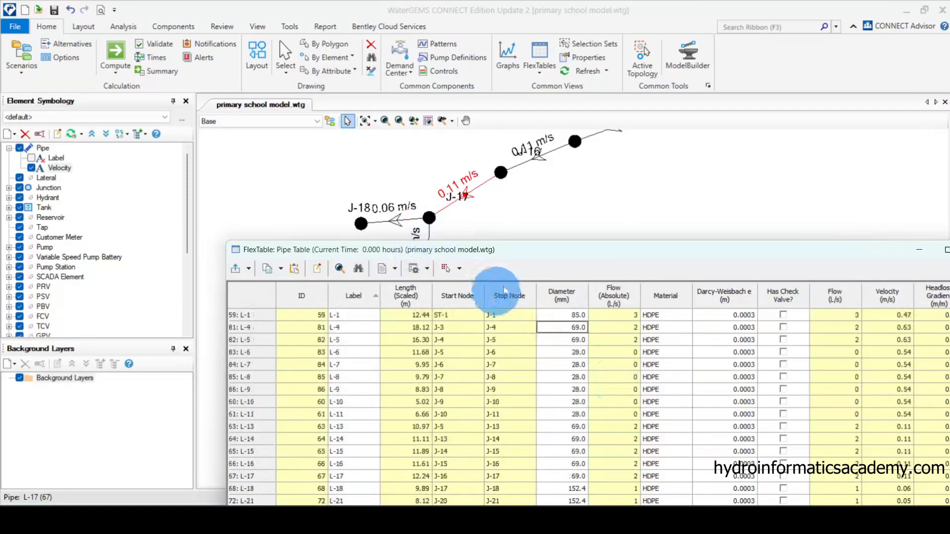
Move the Pipe FlexTable clear of the drawing and examine the velocity annotations on the pipes between J-5 and J-17.
left_click_drag(657, 250, 717, 340)
scroll(542, 305, "down", 2)
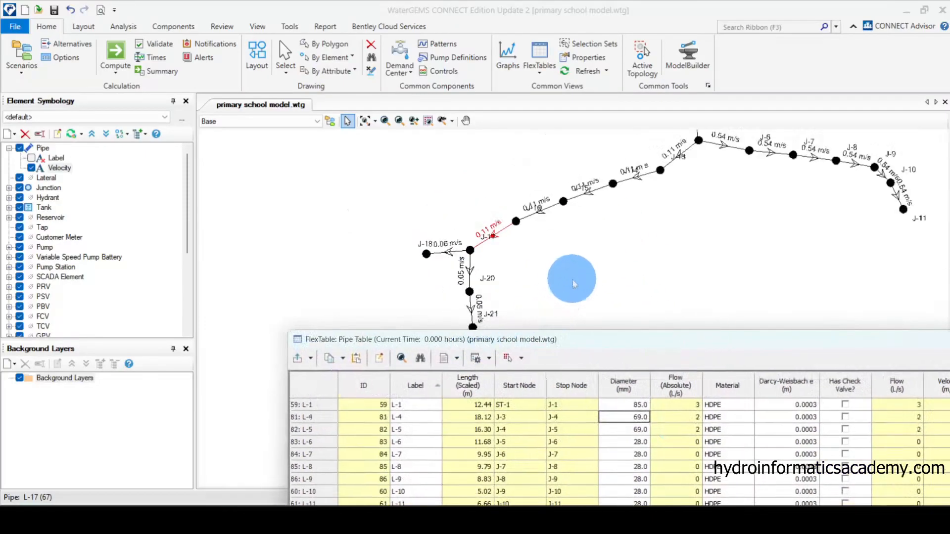
scroll(644, 189, "up", 3)
scroll(537, 307, "down", 1)
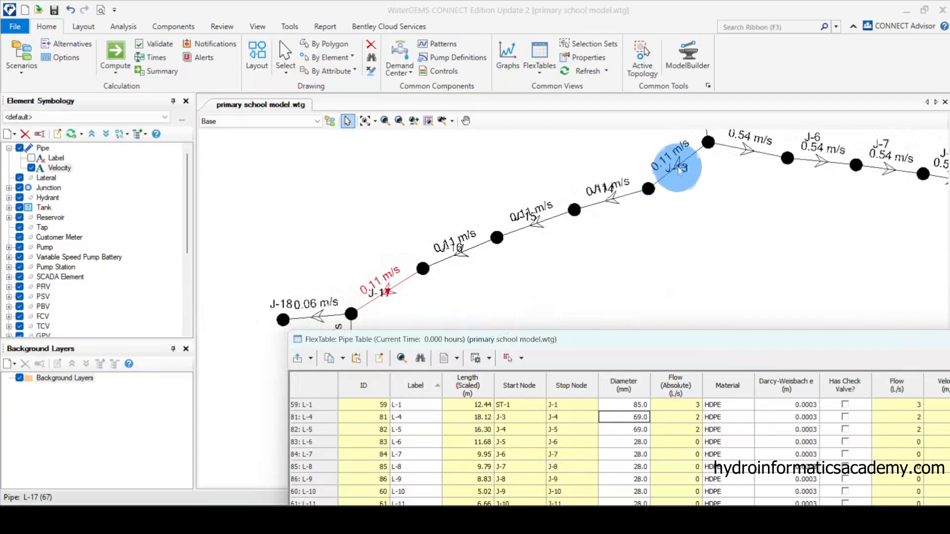
scroll(675, 188, "up", 2)
scroll(699, 198, "down", 2)
scroll(692, 198, "down", 1)
scroll(564, 248, "up", 3)
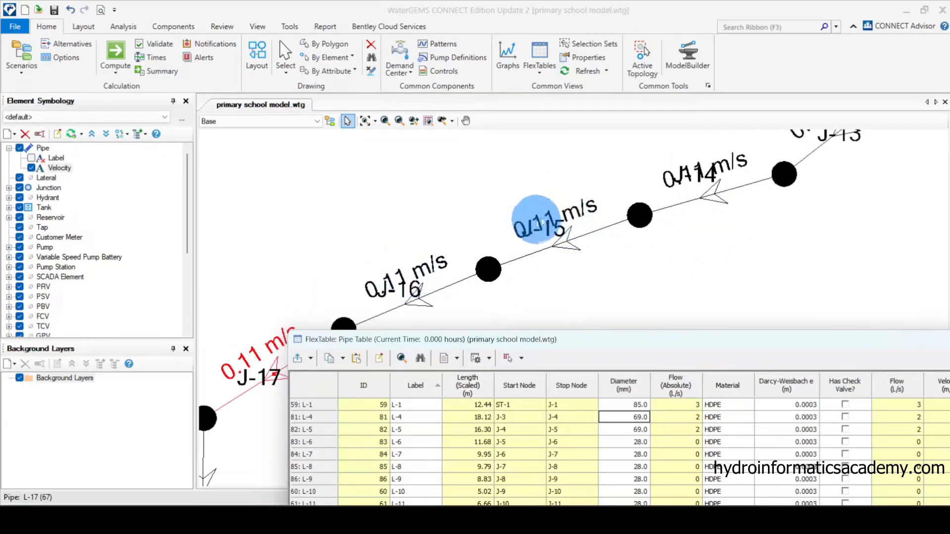
scroll(515, 248, "down", 3)
scroll(544, 252, "up", 1)
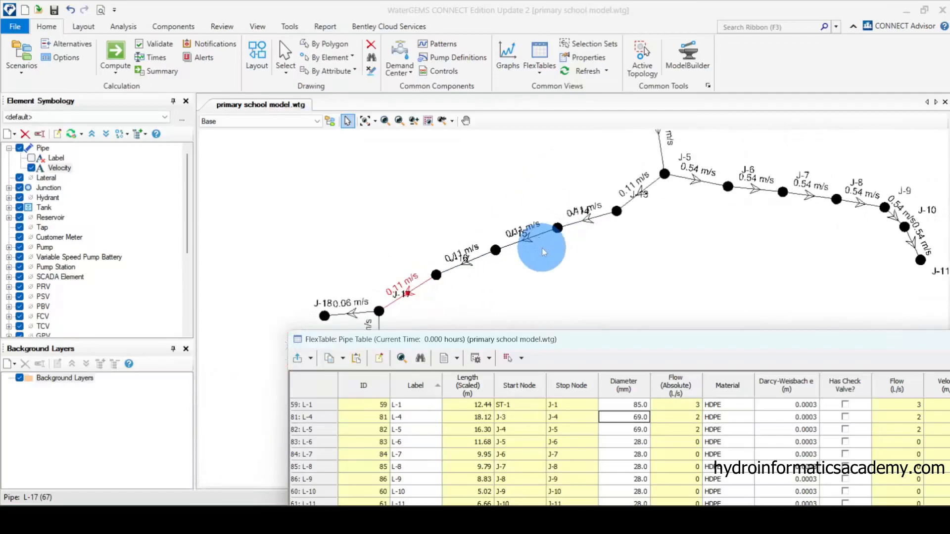
Recompute the Base scenario, close the calculation summary, and check the velocity annotations on the pipes meeting at J-17.
left_click(115, 53)
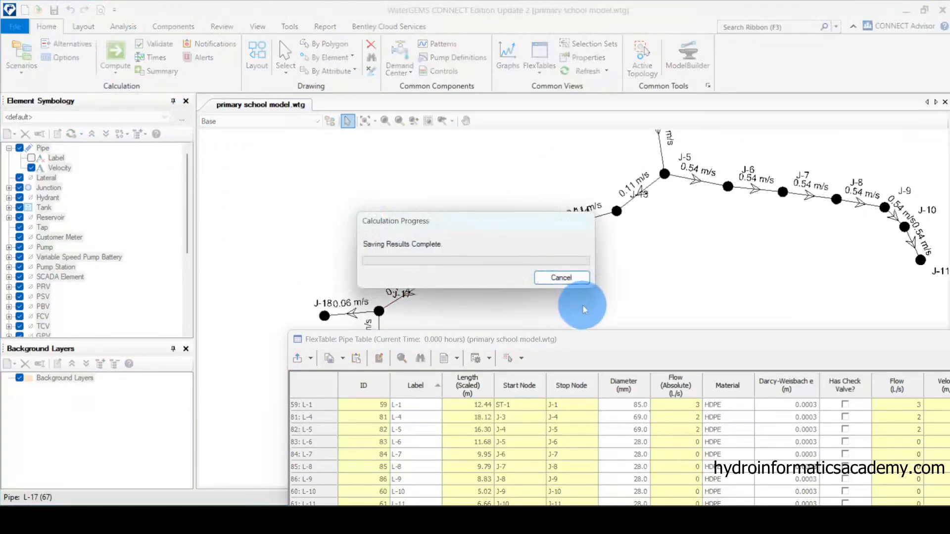
left_click(593, 84)
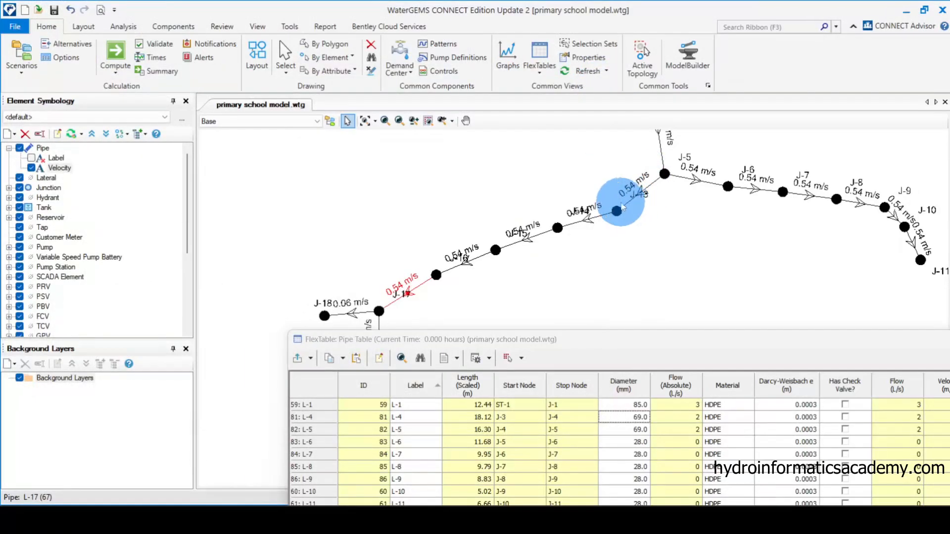
scroll(616, 166, "down", 4)
scroll(498, 241, "up", 5)
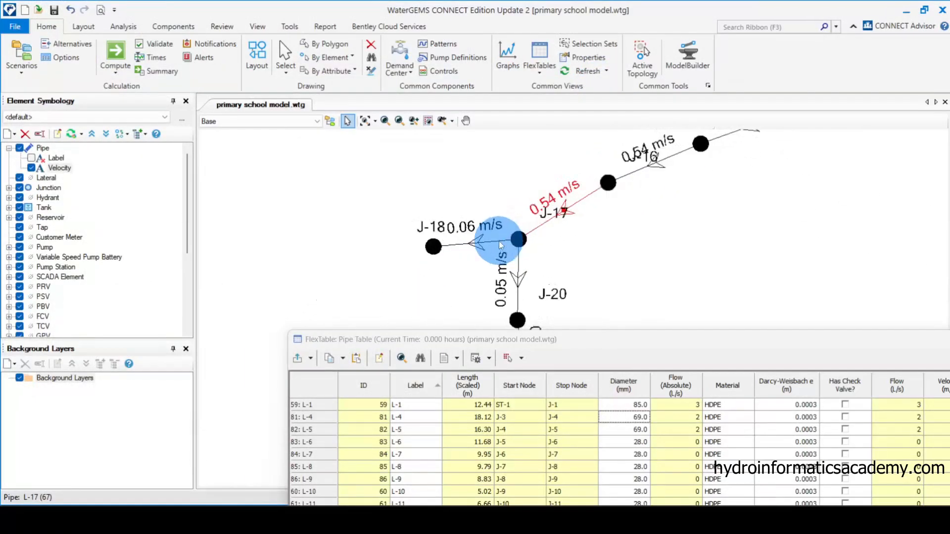
scroll(441, 183, "down", 2)
scroll(475, 226, "up", 3)
scroll(475, 225, "up", 1)
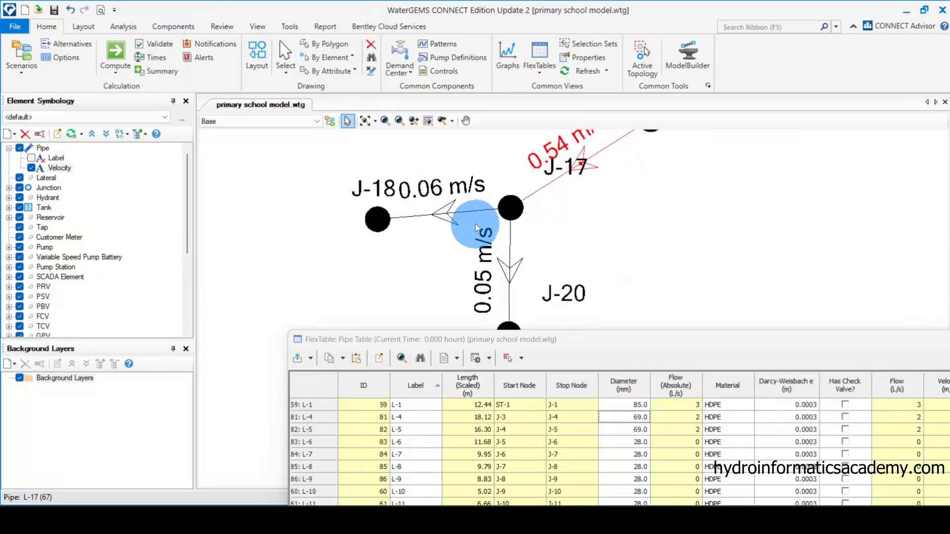
Locate pipe L-18 between J-17 and J-18 in the drawing and set its diameter to 44 mm in the Pipe FlexTable.
left_click_drag(552, 349, 817, 176)
scroll(437, 211, "up", 2)
scroll(319, 222, "down", 3)
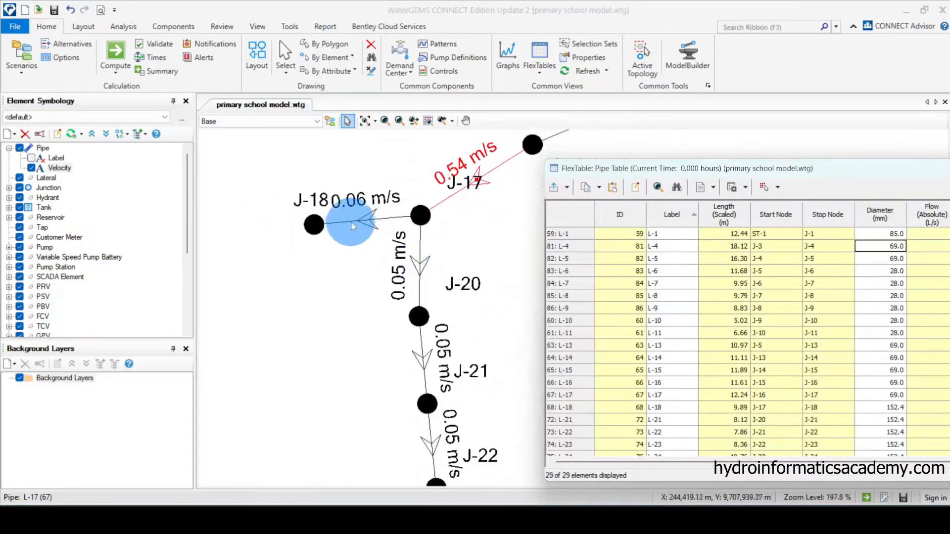
scroll(690, 328, "down", 2)
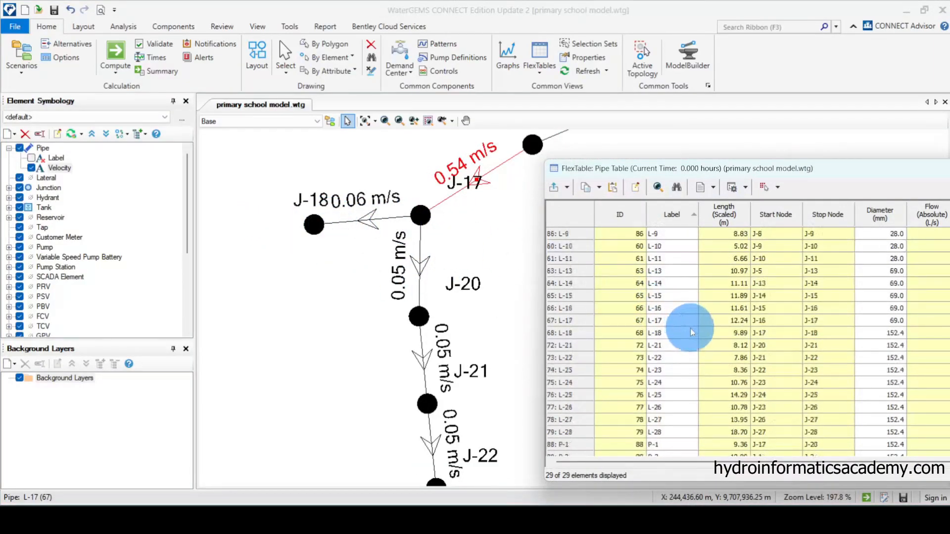
left_click(561, 334)
scroll(318, 276, "down", 2)
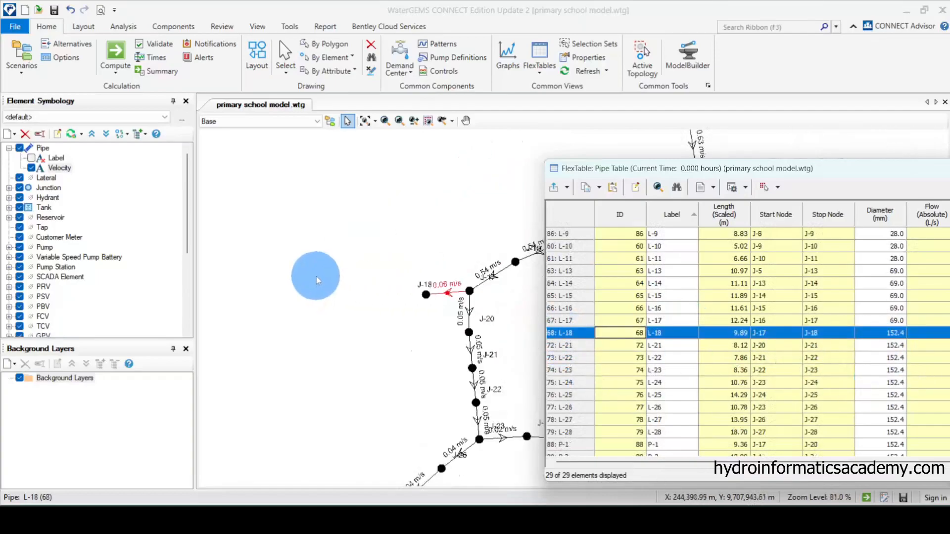
scroll(471, 311, "up", 1)
scroll(483, 248, "up", 2)
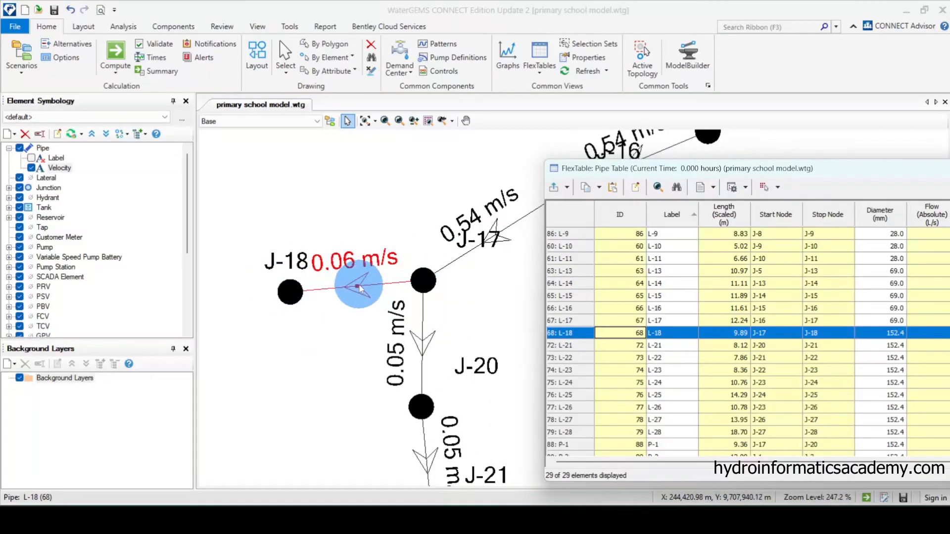
left_click_drag(773, 168, 485, 162)
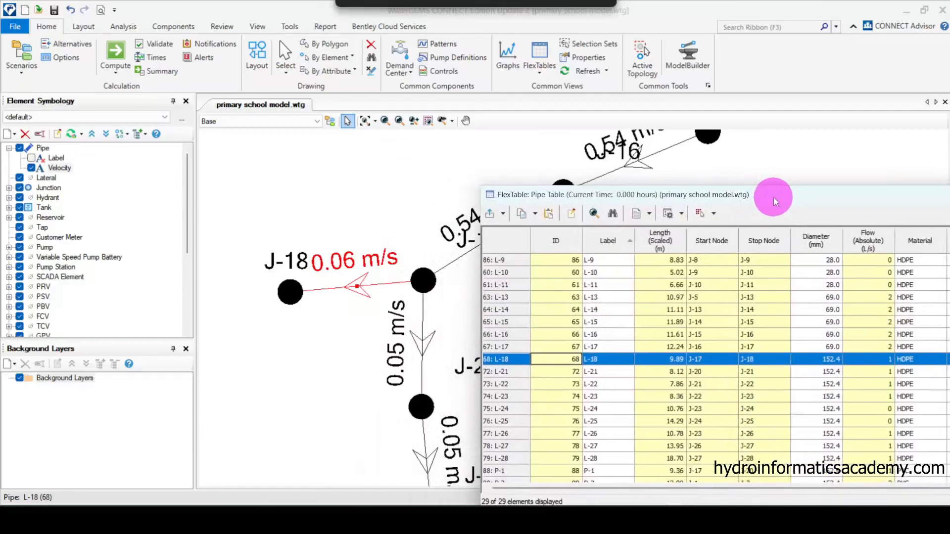
left_click_drag(774, 200, 649, 168)
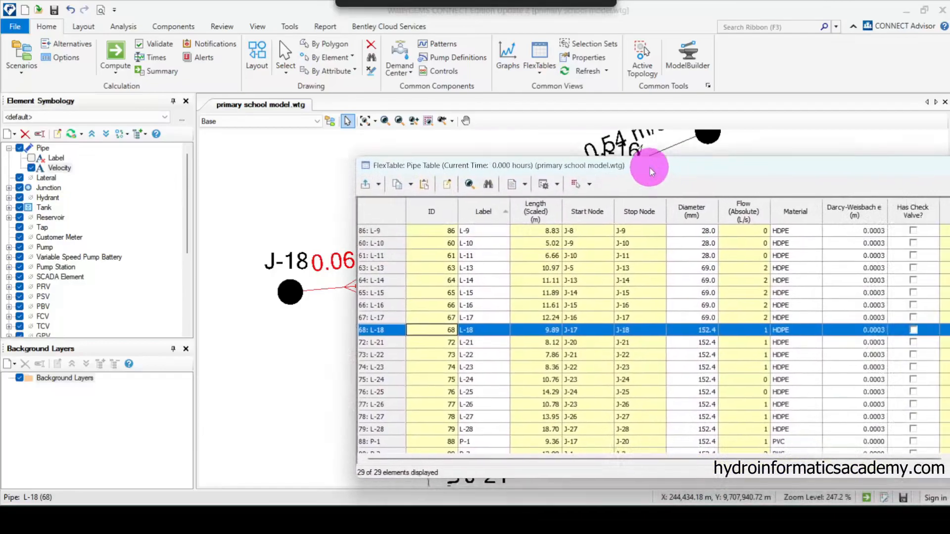
left_click(696, 330)
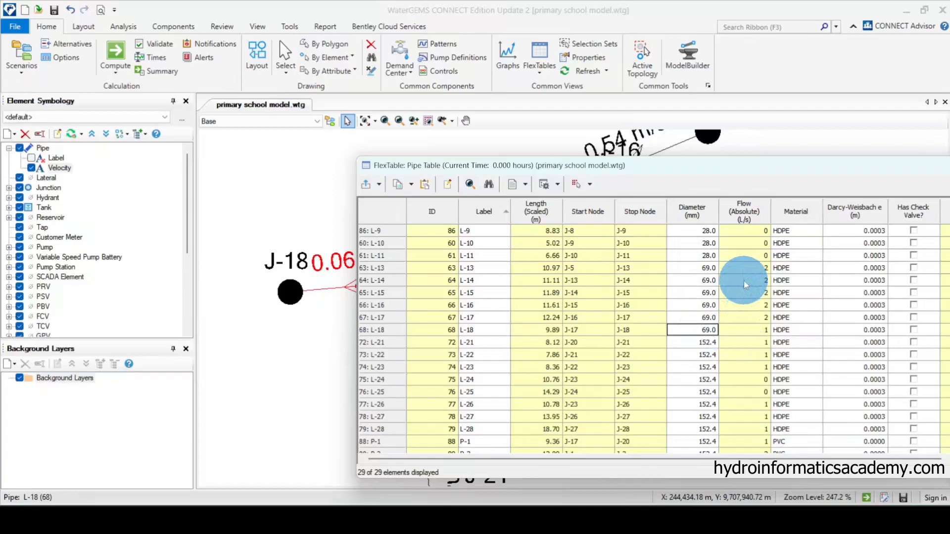
type("44")
left_click(705, 317)
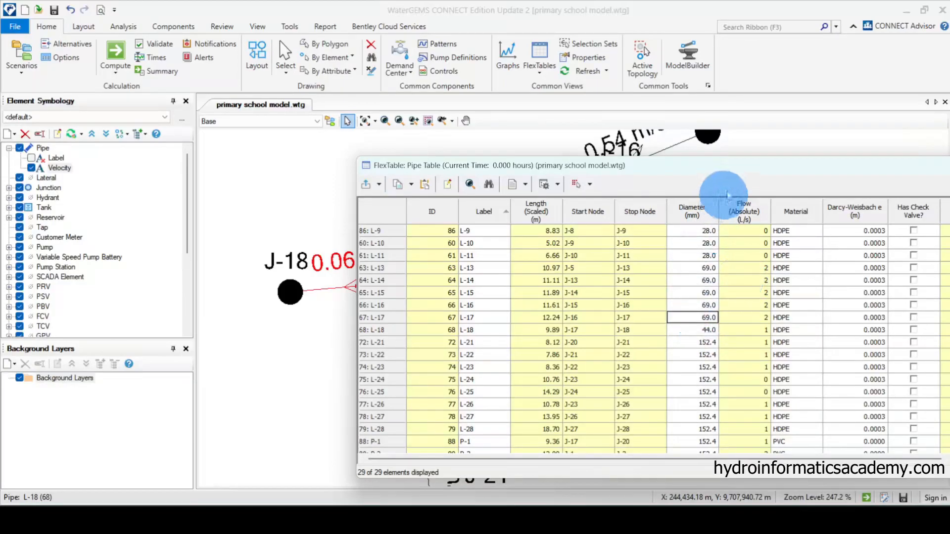
Recompute the Base scenario, close the calculation summary, and check the velocity annotations on pipe L-18 and the branch below J-17.
left_click_drag(734, 176, 839, 199)
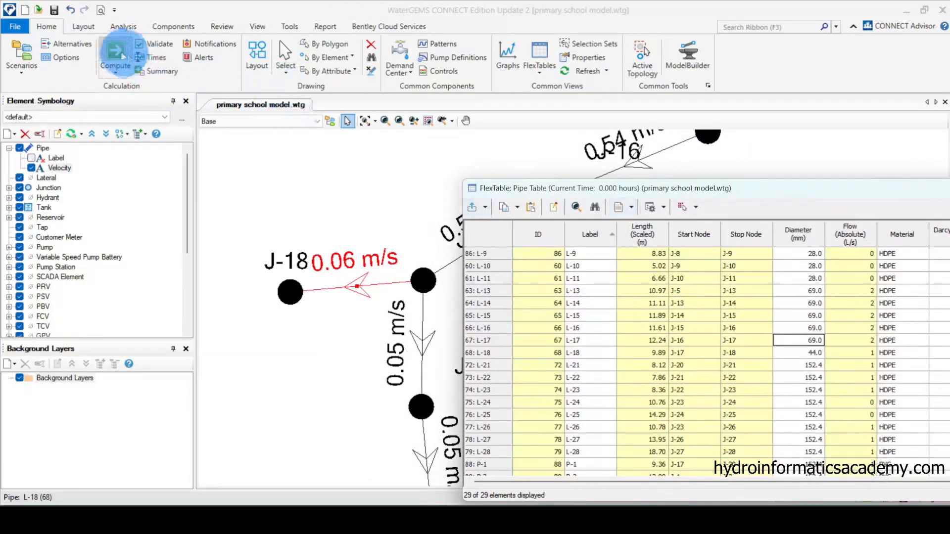
left_click(115, 54)
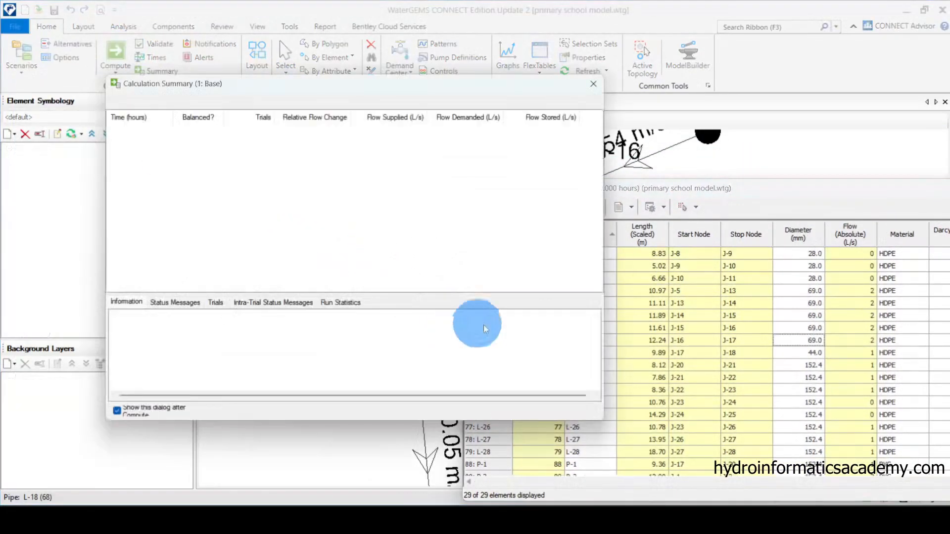
left_click(593, 83)
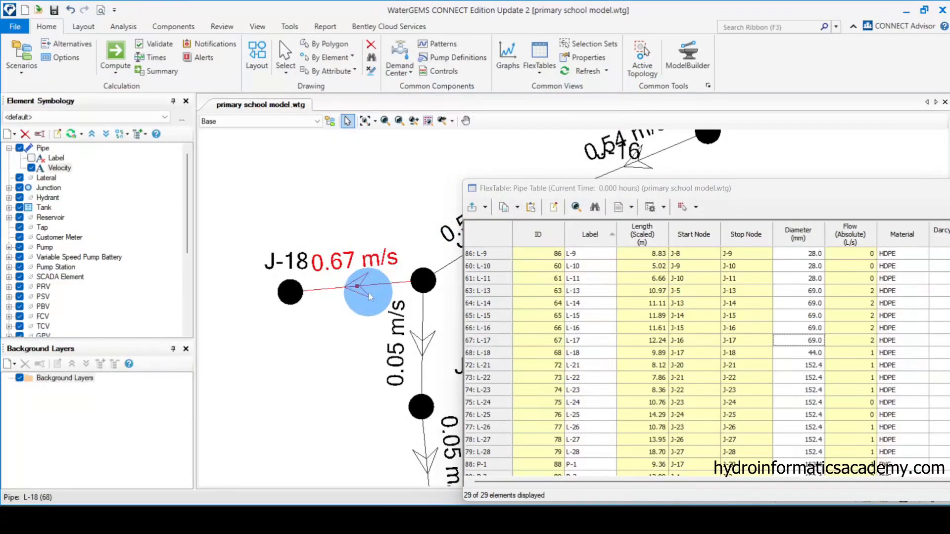
scroll(325, 218, "down", 5)
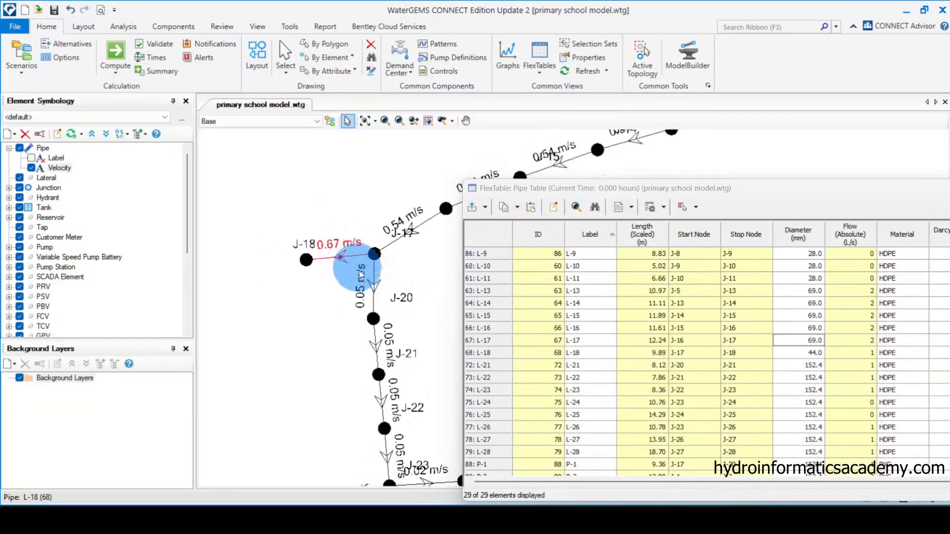
scroll(351, 314, "up", 3)
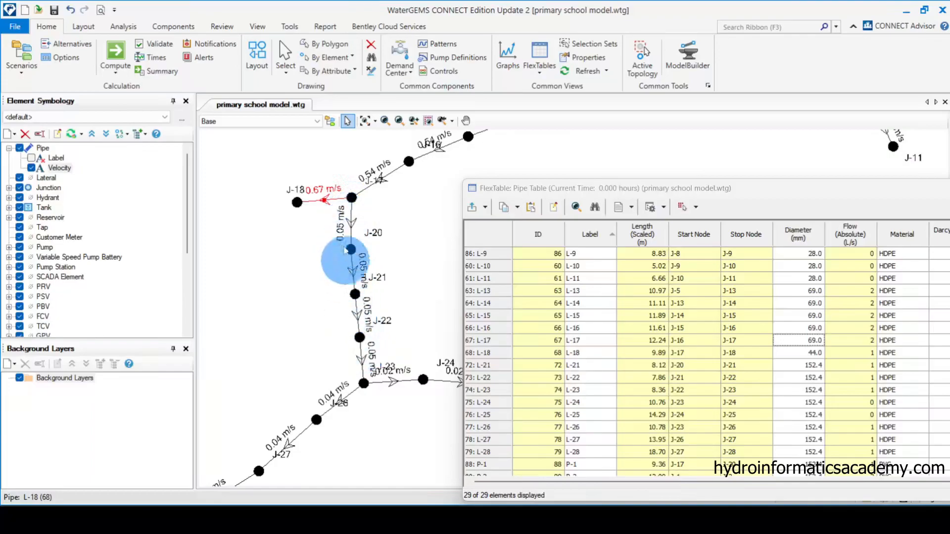
Close the Pipe FlexTable and turn off the junction labels in the drawing.
left_click_drag(683, 189, 307, 239)
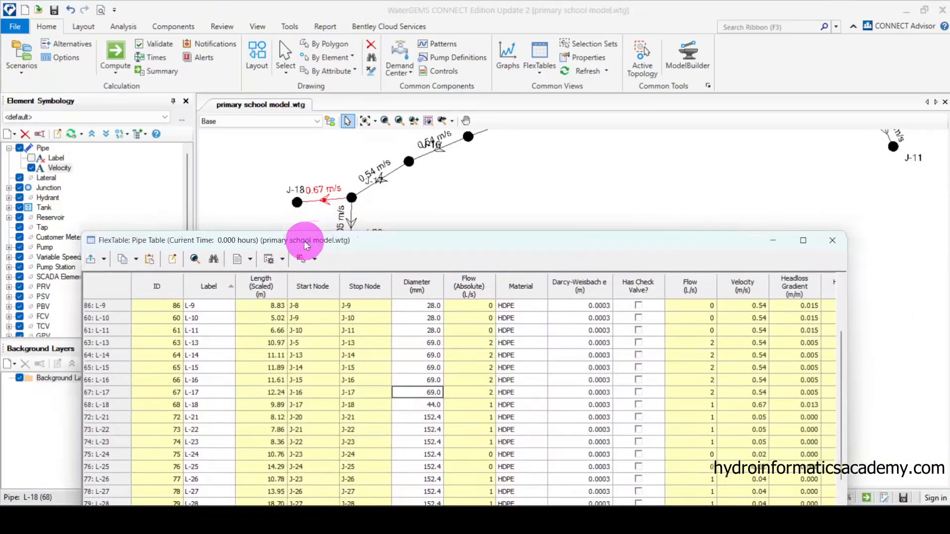
left_click(830, 241)
scroll(350, 259, "up", 2)
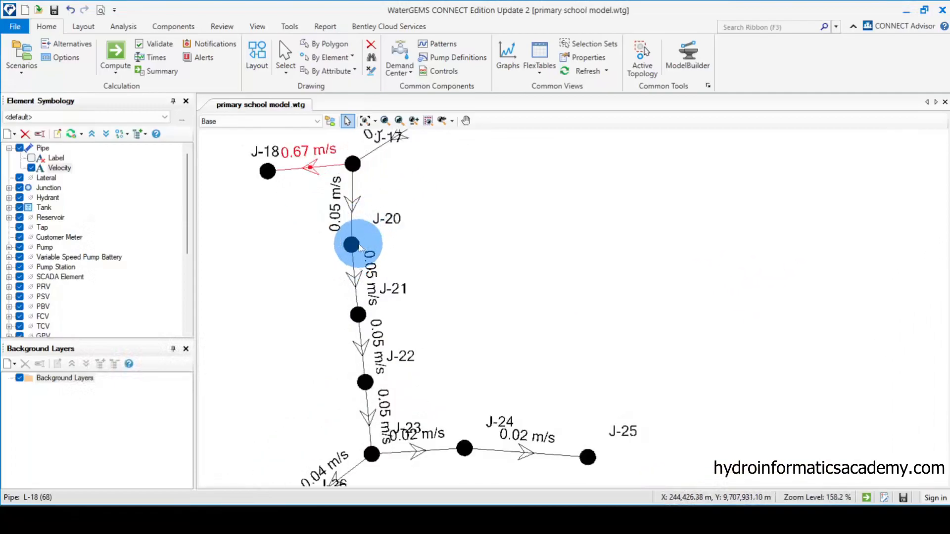
left_click(9, 188)
left_click(31, 197)
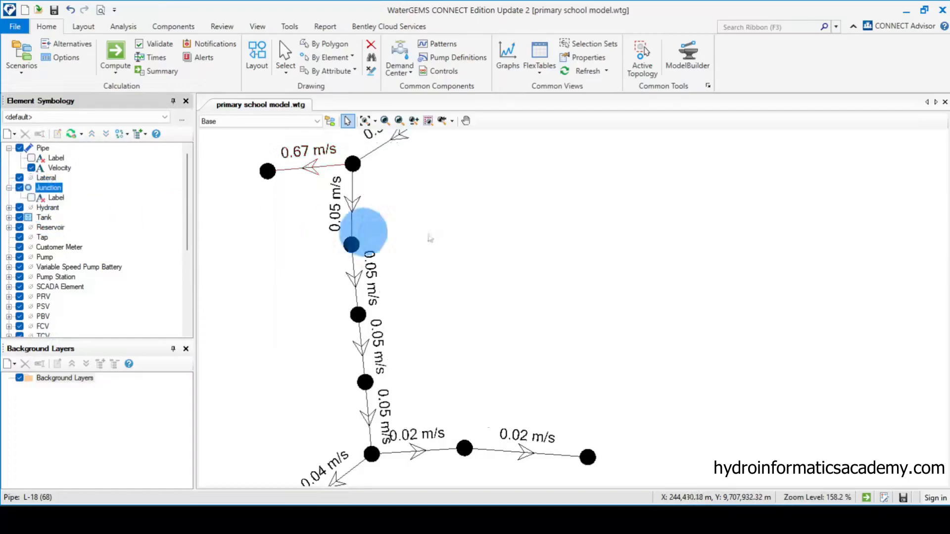
Review the velocities along the branch below J-17, reopen the Pipe FlexTable beside it, and locate pipe L-23 in the drawing.
scroll(523, 175, "down", 2)
scroll(447, 188, "down", 2)
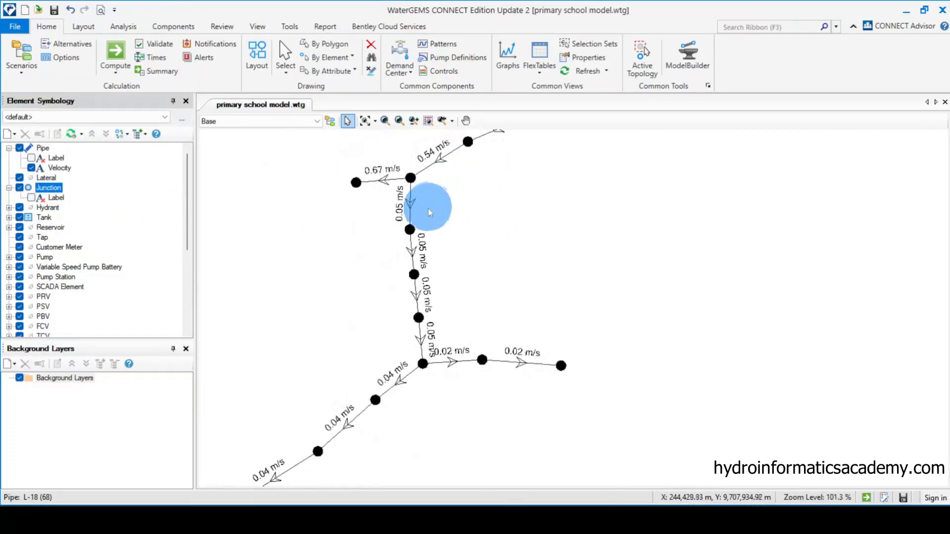
scroll(455, 221, "up", 2)
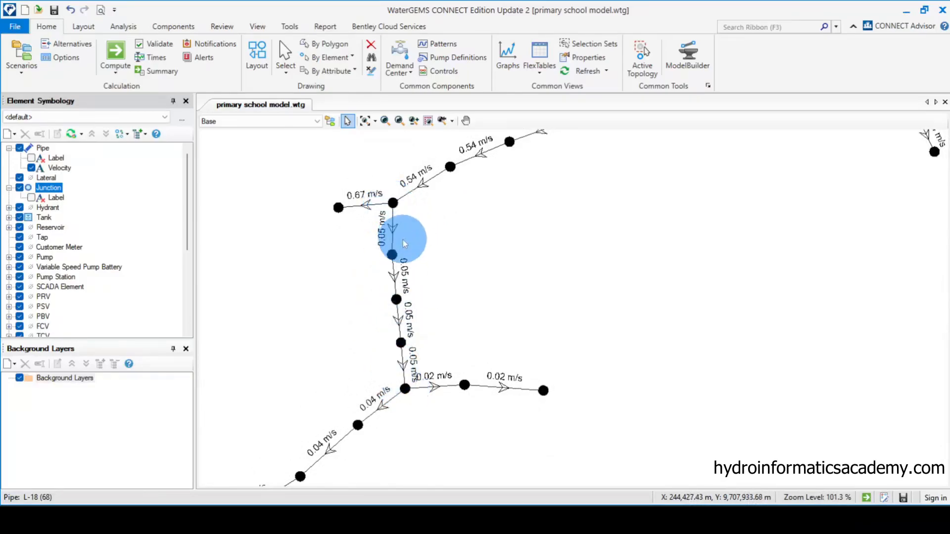
scroll(402, 239, "up", 4)
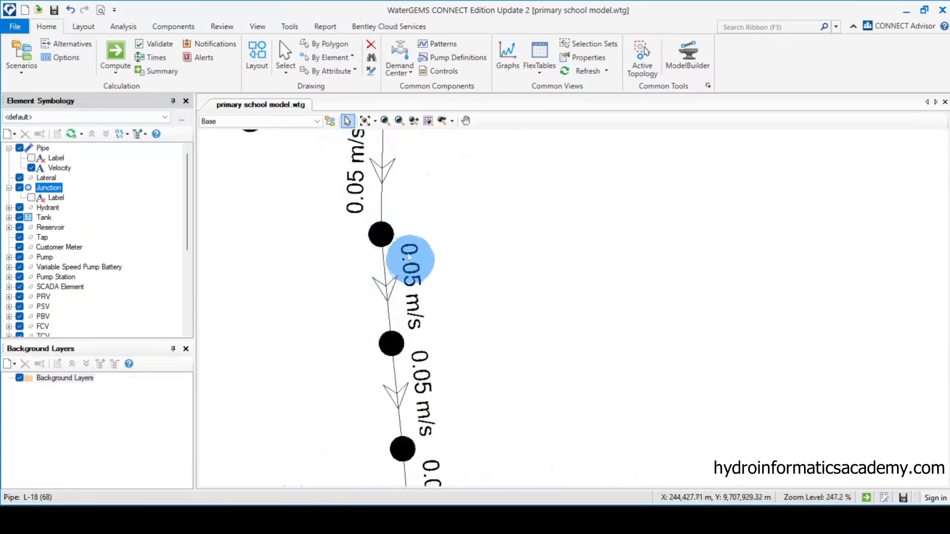
scroll(417, 259, "down", 4)
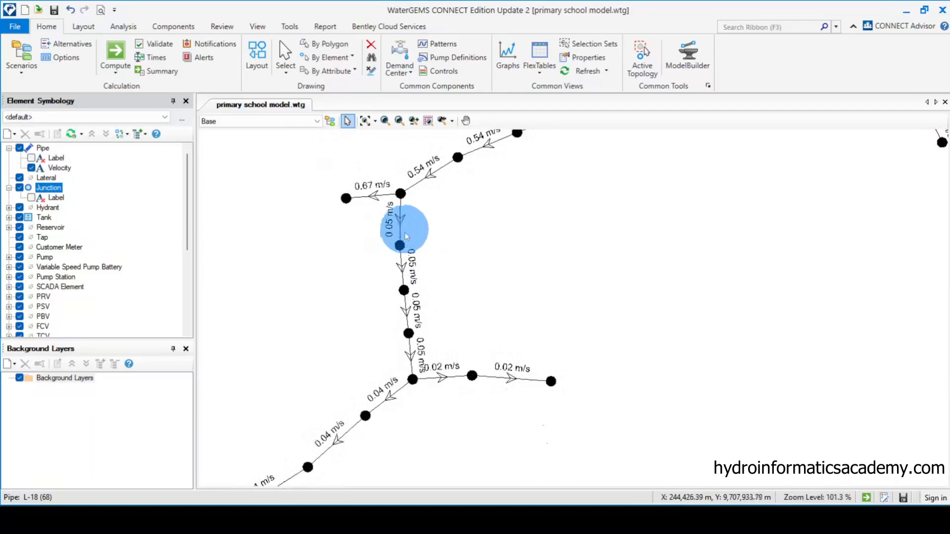
left_click(544, 74)
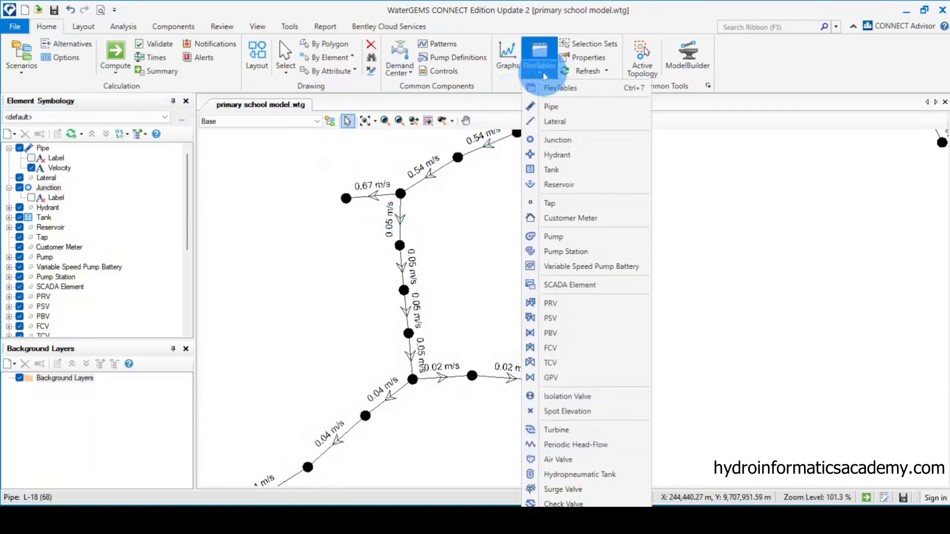
left_click(549, 107)
mouse_move(321, 248)
left_mouse_down()
mouse_move(699, 164)
mouse_move(816, 107)
left_mouse_up()
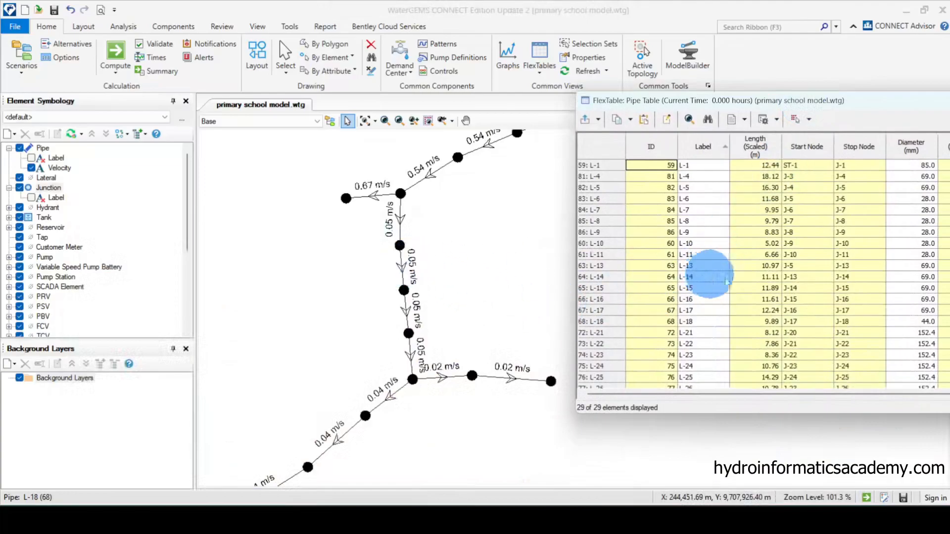
scroll(742, 297, "down", 3)
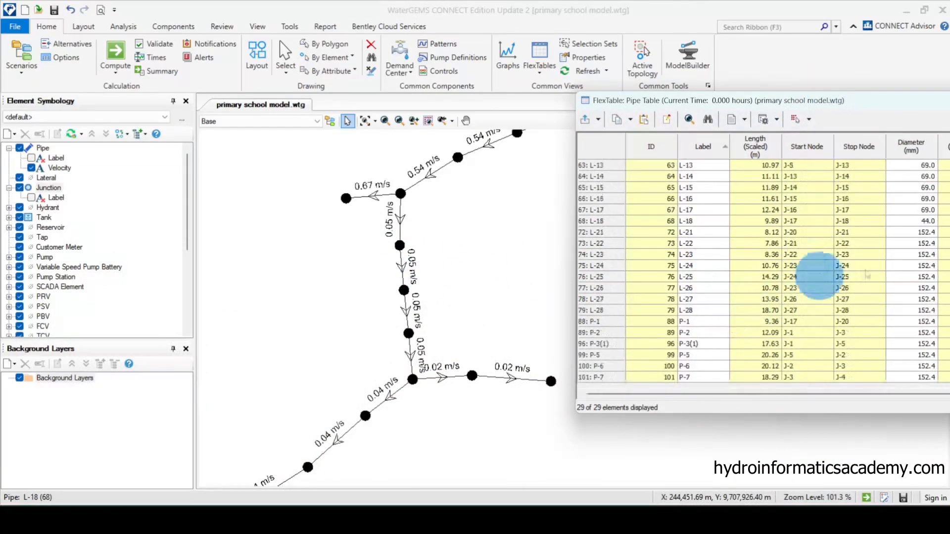
left_click(597, 237)
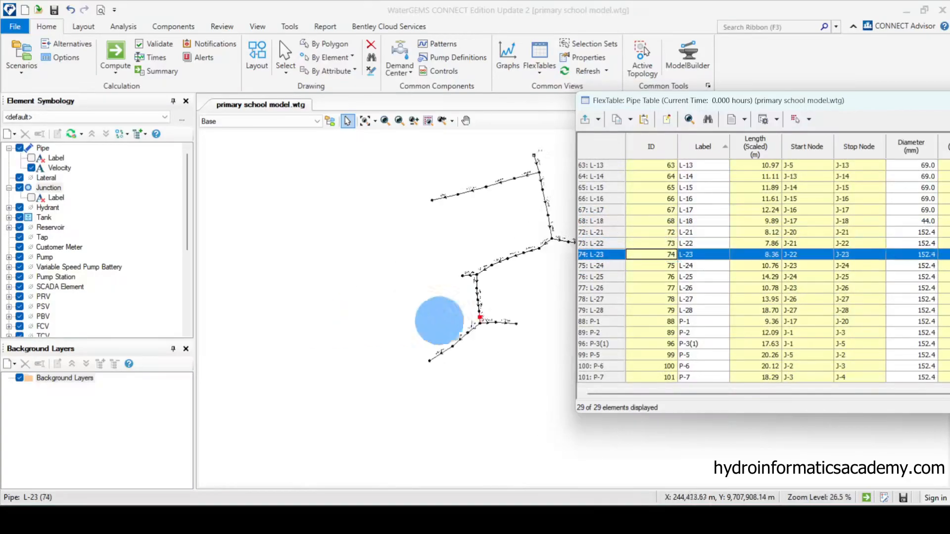
scroll(494, 323, "up", 5)
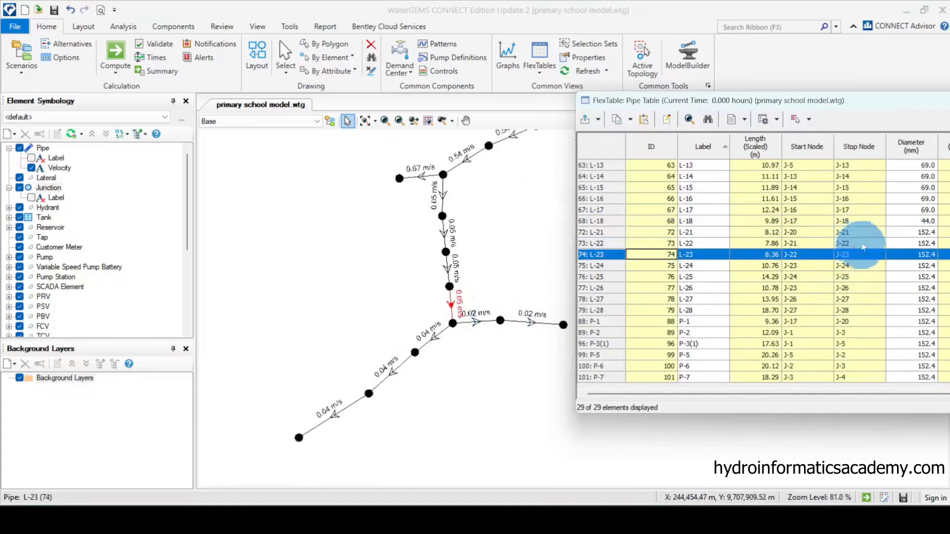
Set the diameters of pipes L-21 through L-23 to 69 mm in the Pipe FlexTable.
left_click_drag(894, 105, 725, 123)
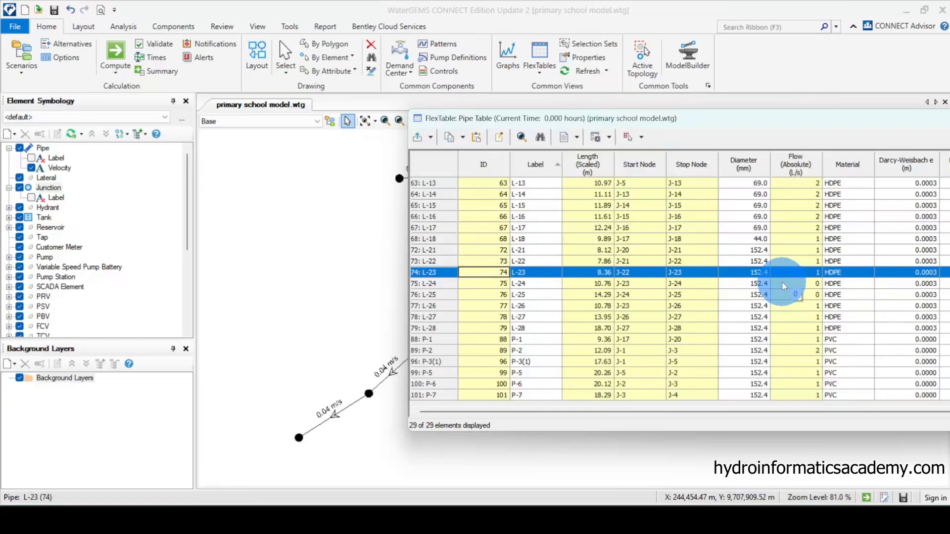
left_click(750, 273)
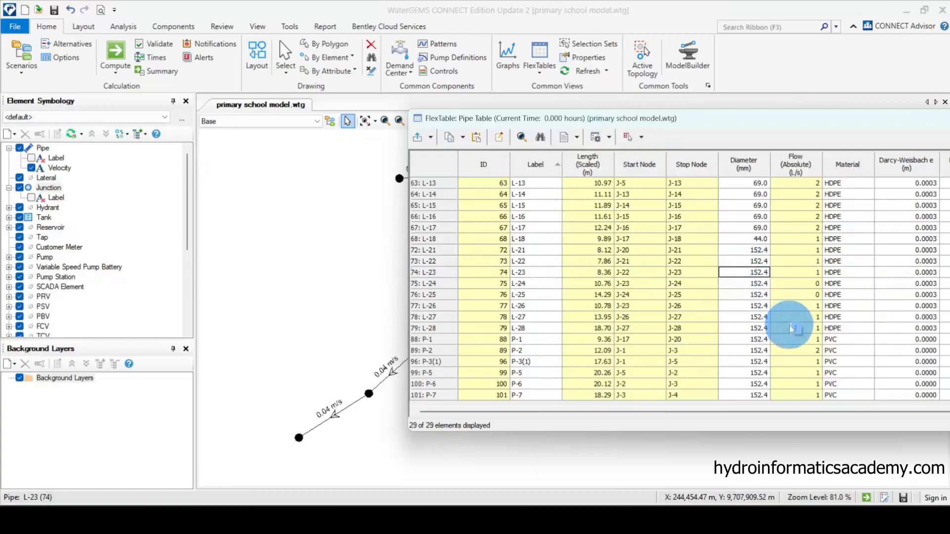
type("69")
Recompute the Base scenario with the 69 mm diameters, close the calculation summary, and check the velocities on pipes L-21 through L-23.
left_click_drag(530, 121, 746, 213)
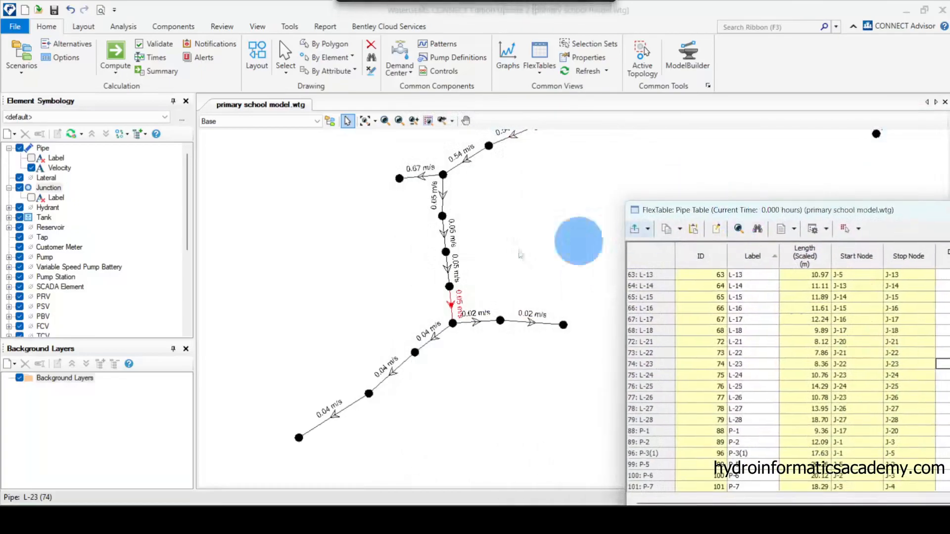
scroll(444, 234, "up", 3)
scroll(444, 235, "up", 1)
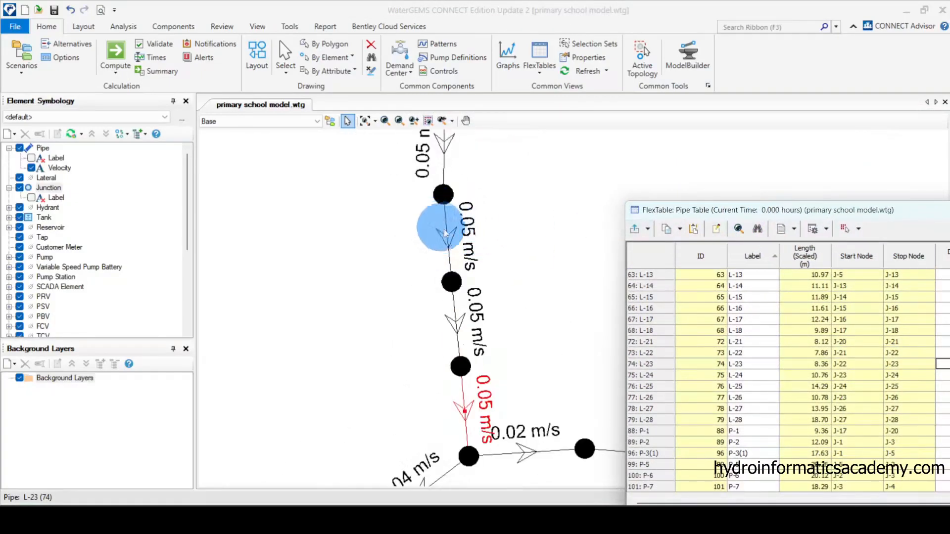
left_click(112, 55)
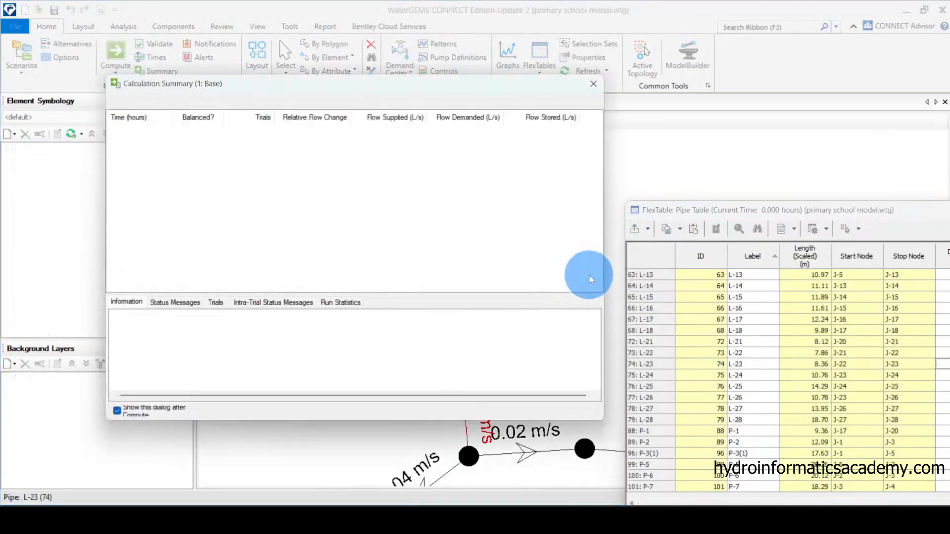
left_click(591, 81)
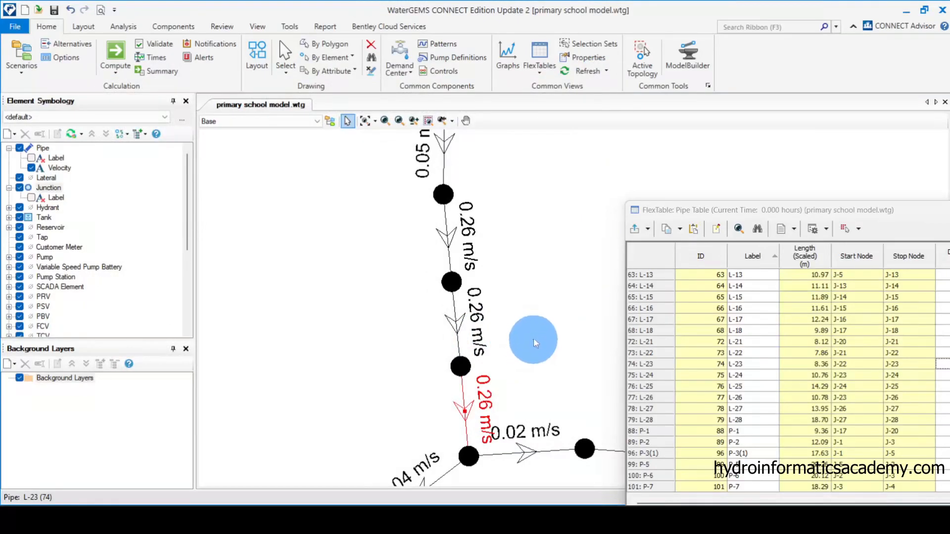
scroll(440, 320, "down", 2)
Set the diameters of pipes L-21 through L-23 to 44 mm, recompute the Base scenario, and check their velocity annotations.
left_click_drag(790, 212, 553, 87)
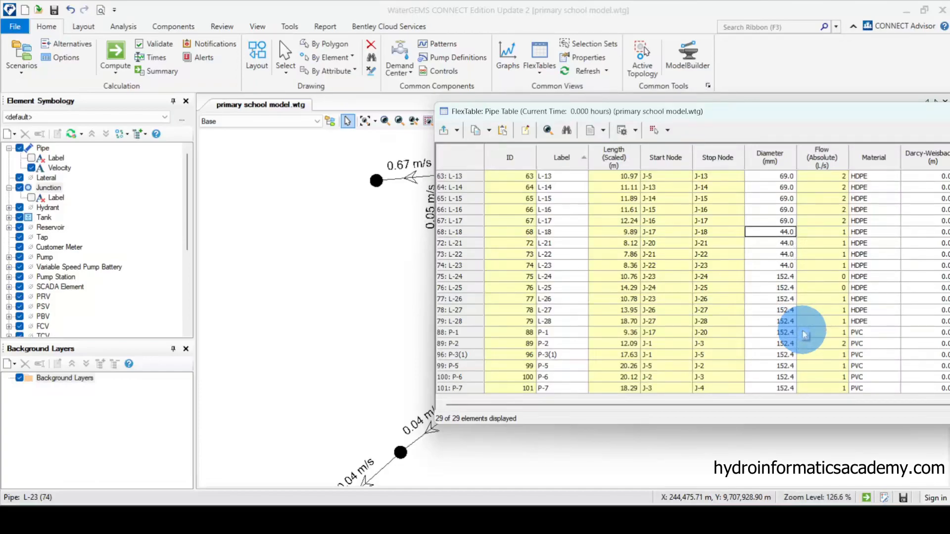
mouse_move(487, 111)
left_mouse_down()
mouse_move(732, 239)
mouse_move(731, 277)
left_mouse_up()
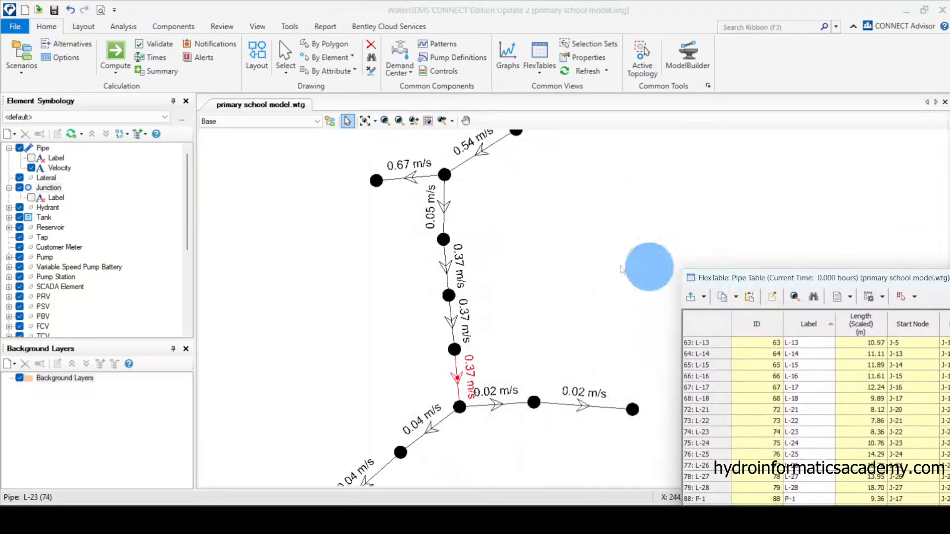
left_click(133, 65)
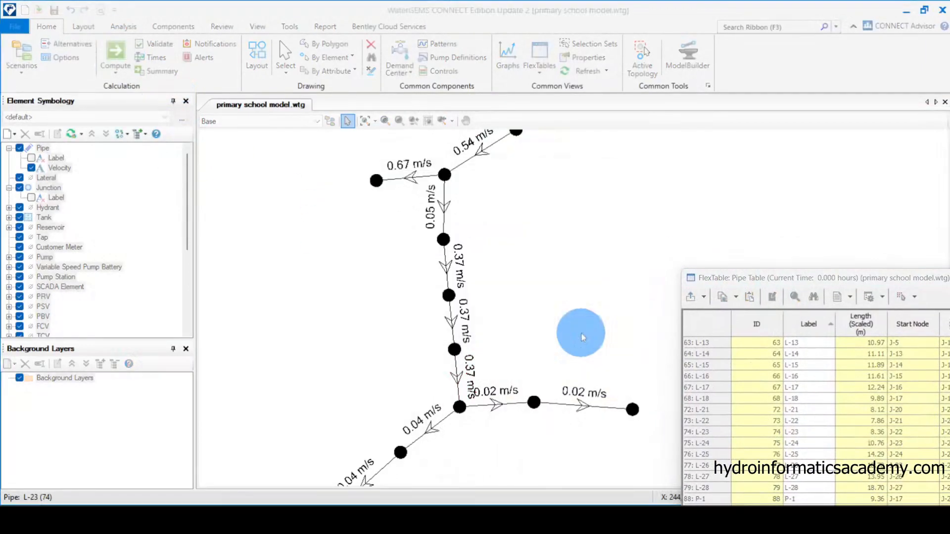
left_click(492, 9)
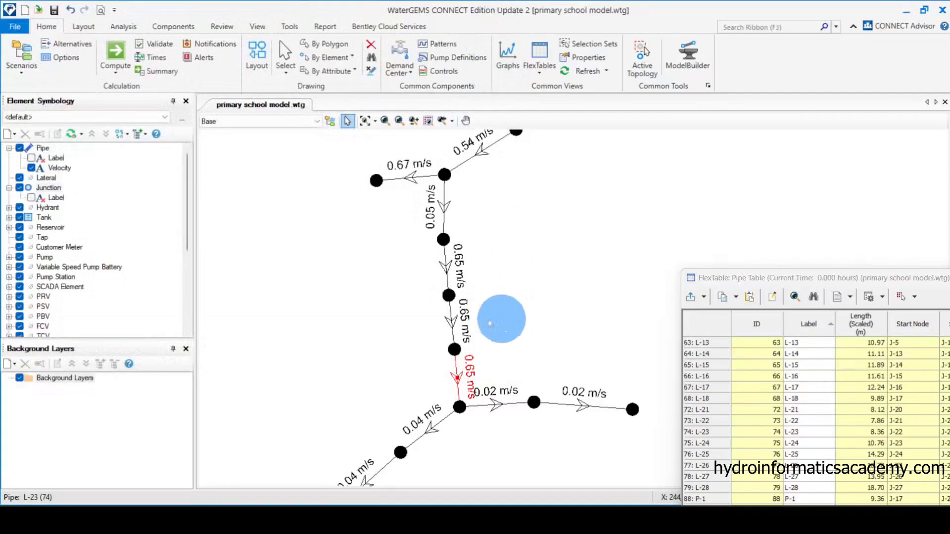
Set the diameters of pipes L-24 and L-25 to 28 mm and L-26 through L-28 to 35 mm in the Pipe FlexTable.
scroll(458, 328, "up", 1)
scroll(440, 261, "down", 2)
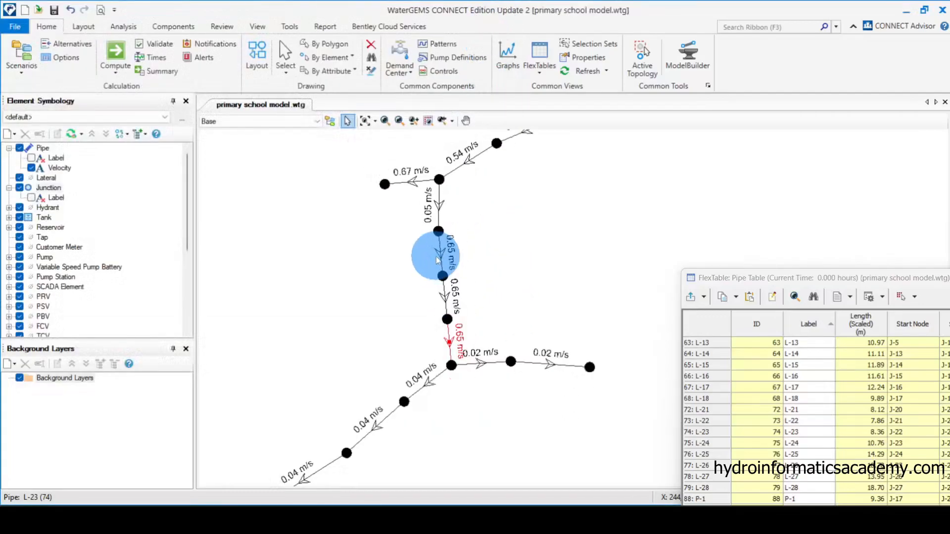
scroll(447, 288, "down", 1)
scroll(461, 325, "up", 2)
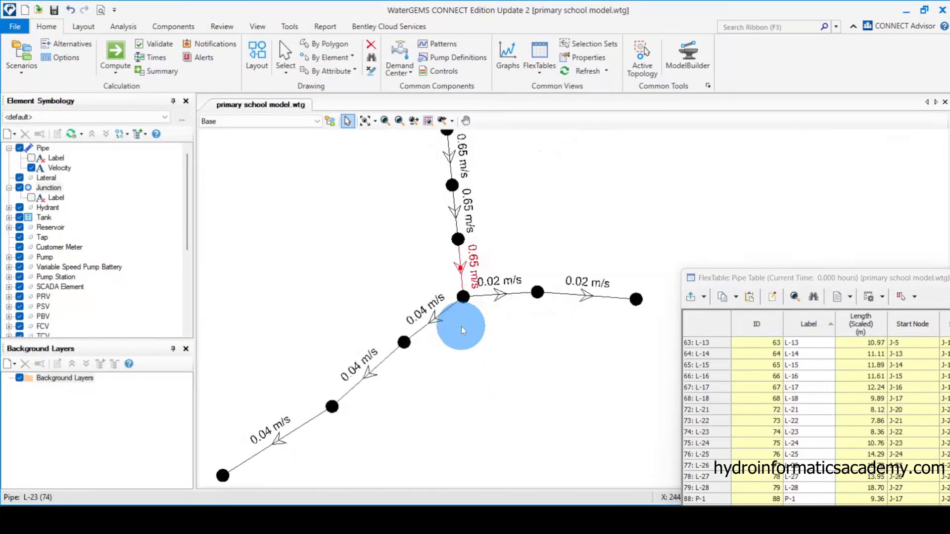
left_click_drag(753, 278, 736, 148)
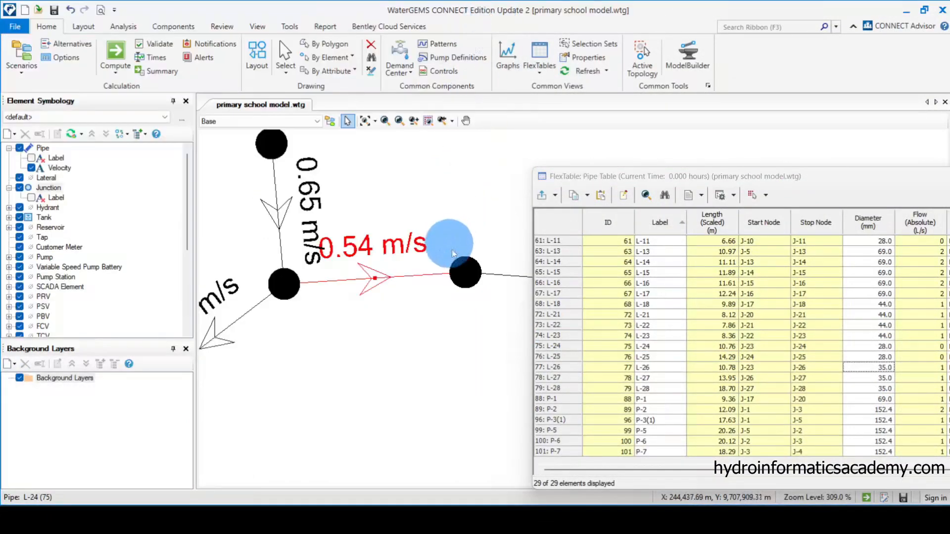
Review the velocity annotations from the branches around J-23 up to J-17, and select pipe P-1 below J-17.
scroll(452, 249, "down", 4)
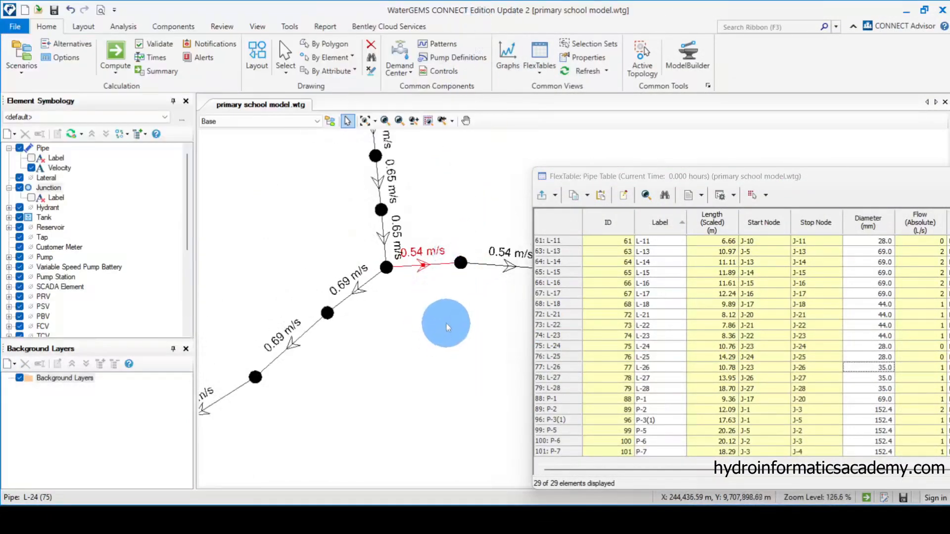
scroll(428, 314, "down", 3)
scroll(439, 229, "up", 1)
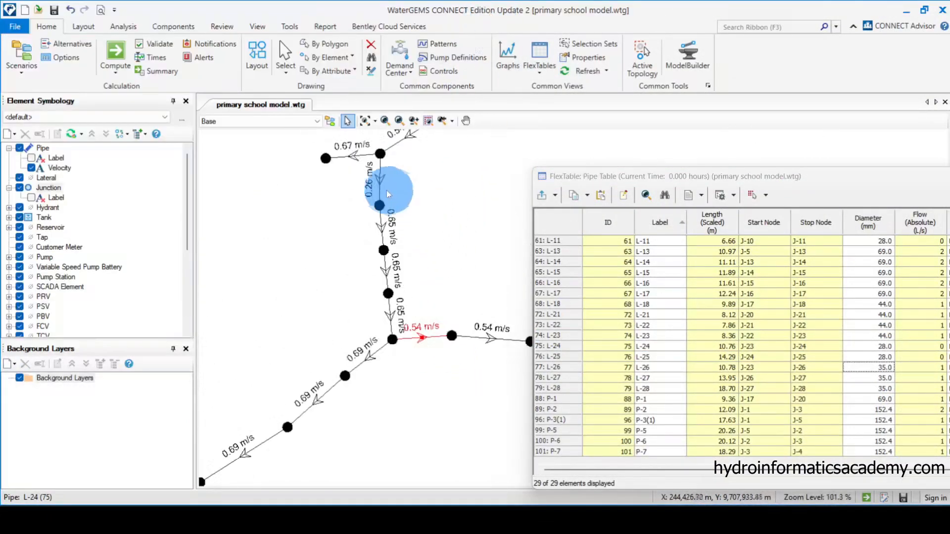
scroll(390, 299, "up", 1)
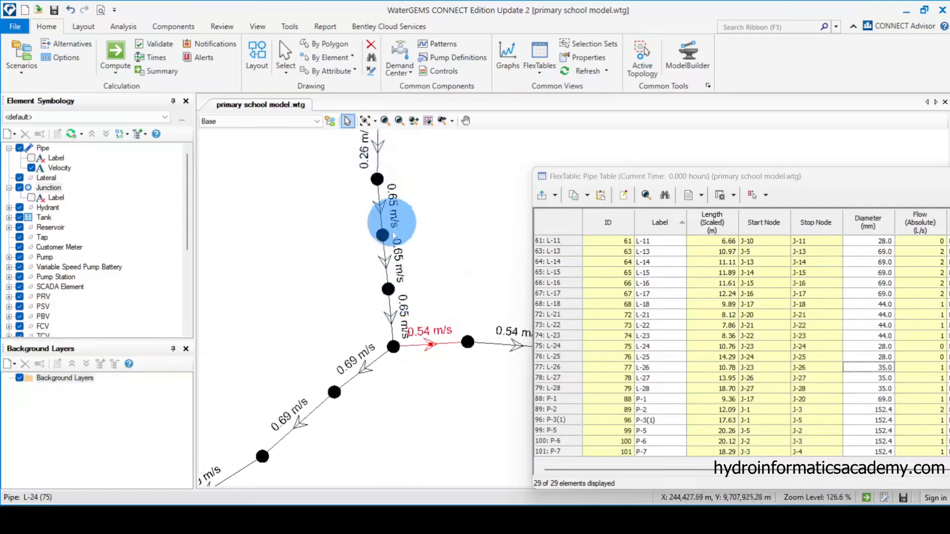
scroll(413, 232, "up", 1)
scroll(391, 158, "up", 1)
scroll(386, 209, "up", 2)
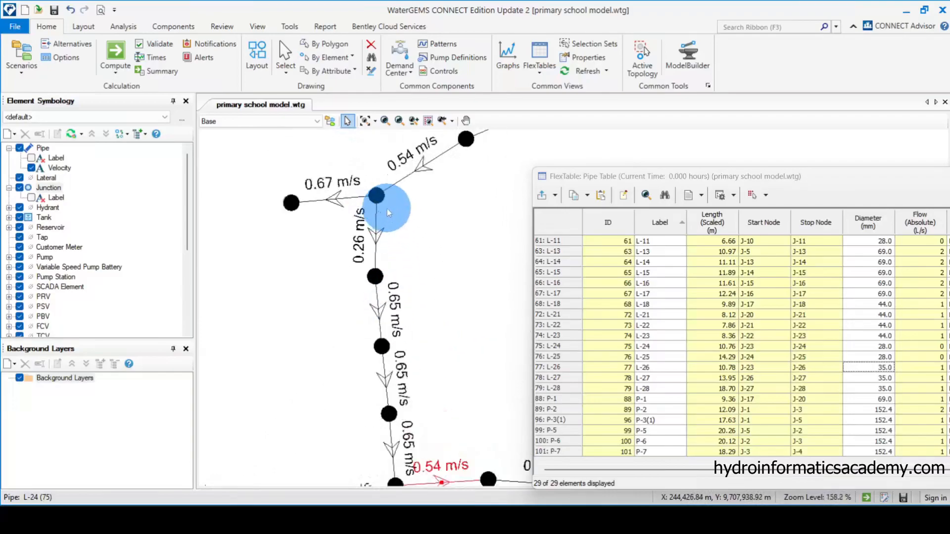
left_click(371, 227)
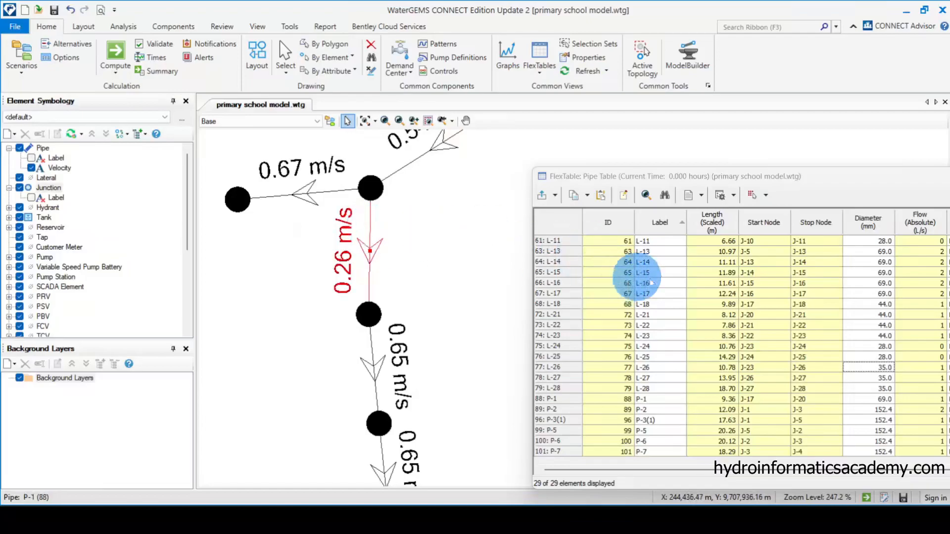
Close the Pipe FlexTable and open the properties of pipe P-1 beside the drawing at its diameter.
left_click_drag(794, 183, 461, 269)
left_click(919, 265)
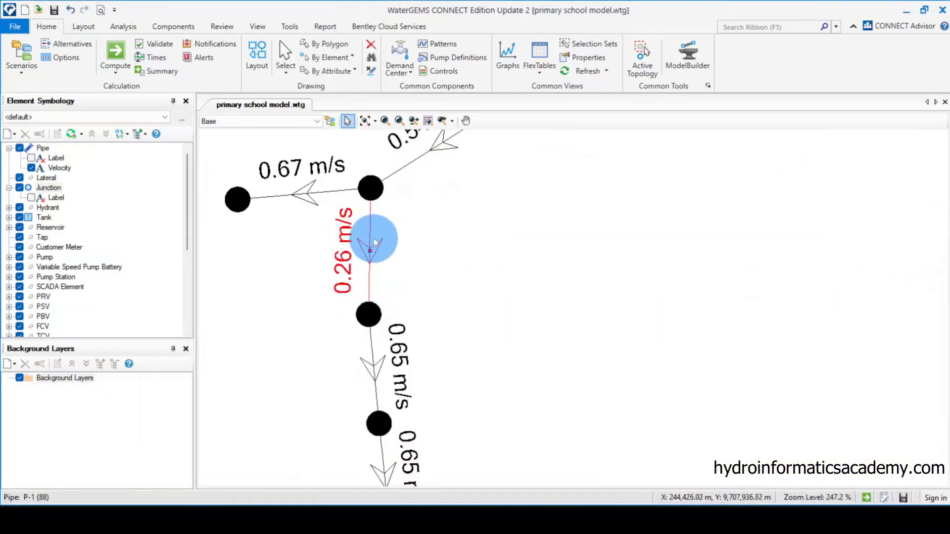
double_click(370, 234)
left_click(260, 313)
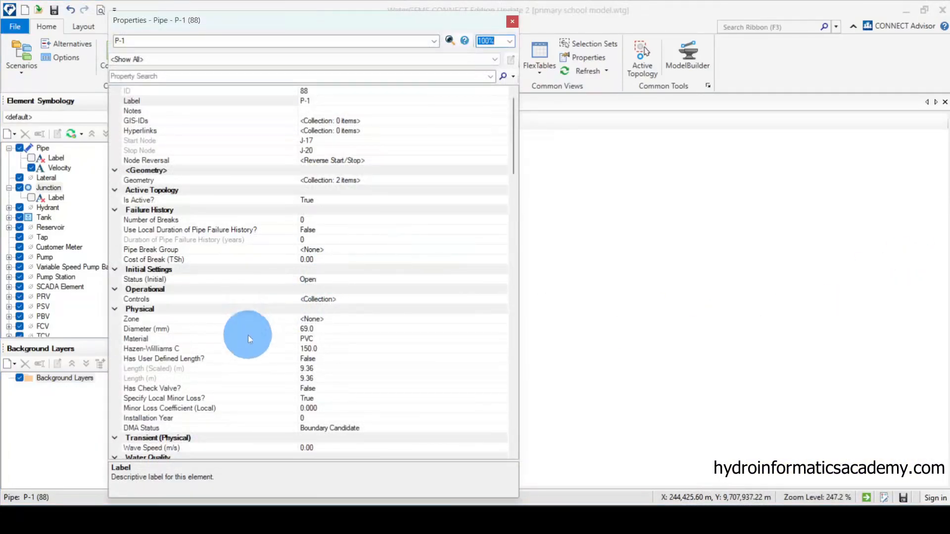
left_click(171, 328)
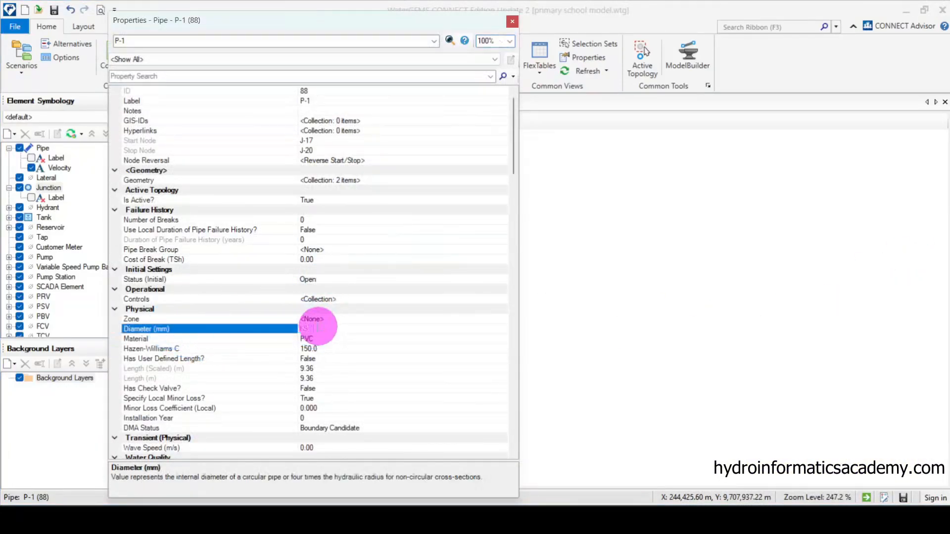
mouse_move(299, 26)
left_mouse_down()
mouse_move(576, 78)
mouse_move(682, 80)
left_mouse_up()
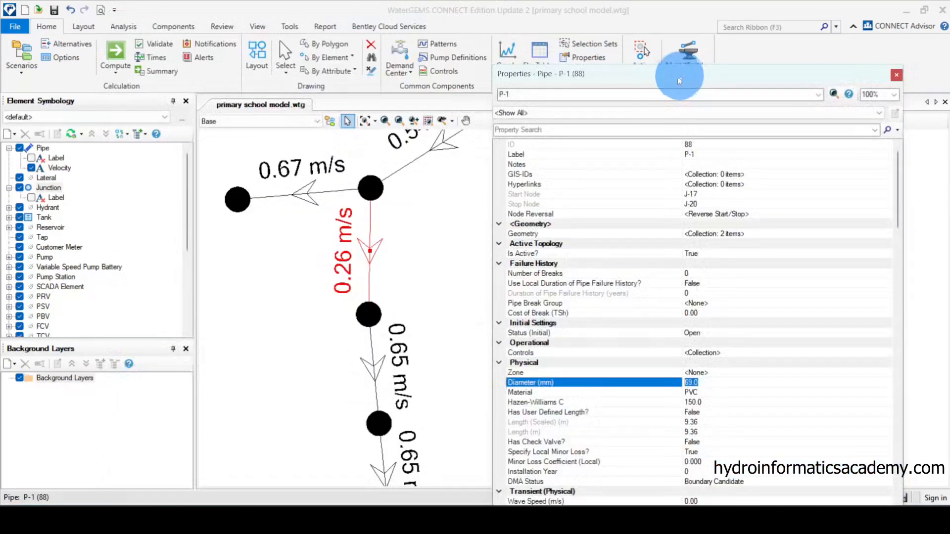
Compare the diameter of downstream pipe L-21 with that of pipe P-1 in the properties.
scroll(367, 313, "down", 3)
scroll(323, 320, "up", 2)
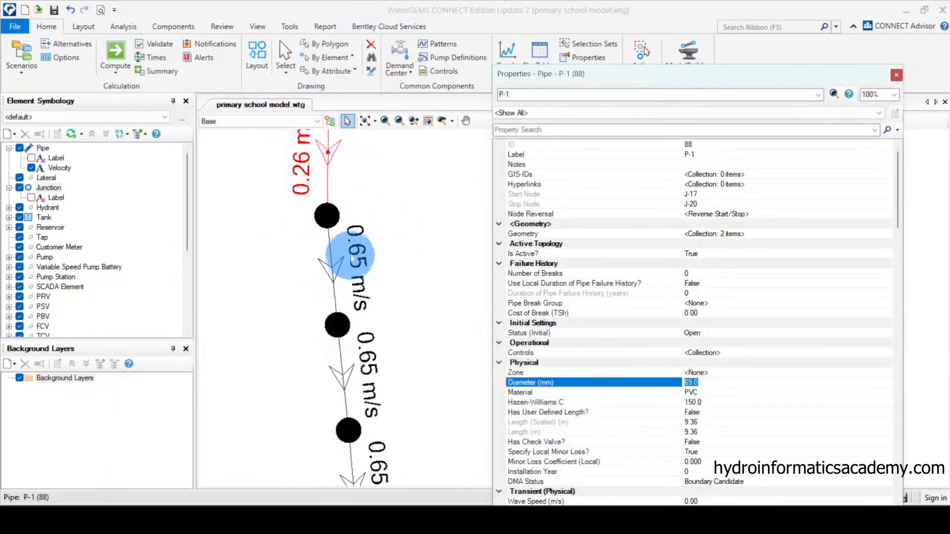
left_click(334, 276)
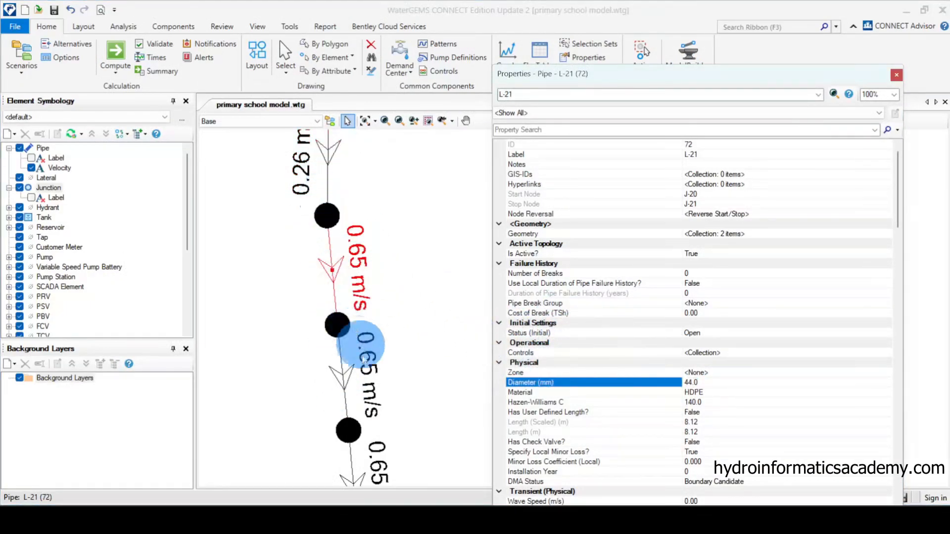
scroll(360, 341, "down", 1)
scroll(350, 174, "up", 1)
left_click(333, 189)
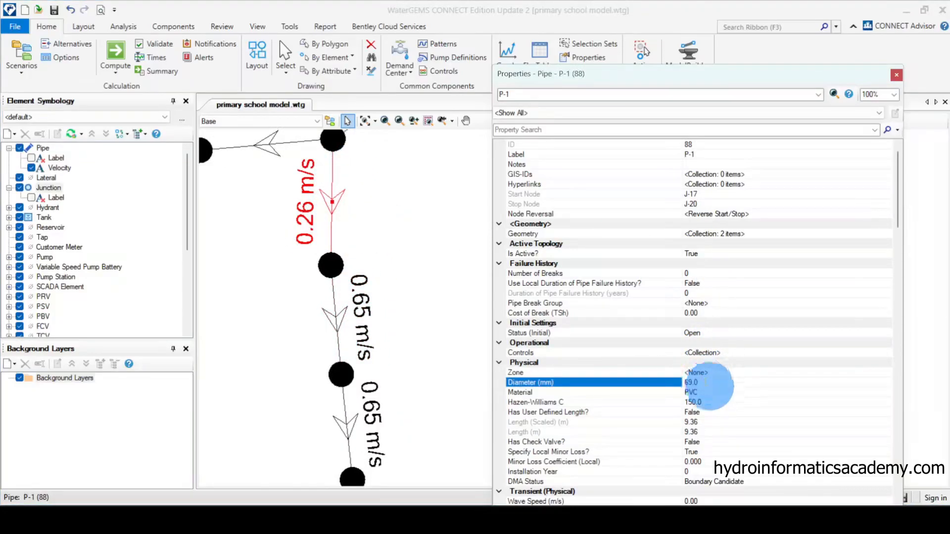
Set the diameter of pipe P-1 to 44 mm, and recompute the Base scenario.
left_click(690, 382)
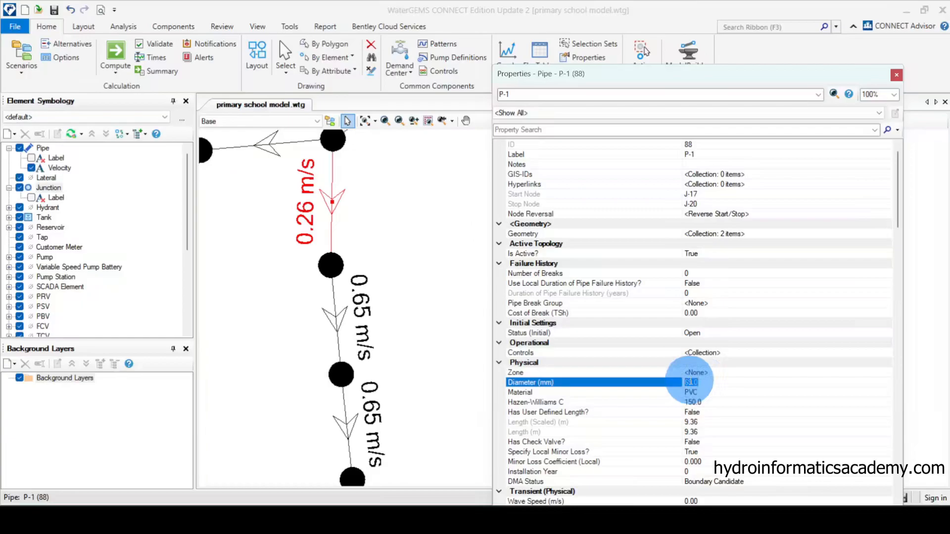
type("44")
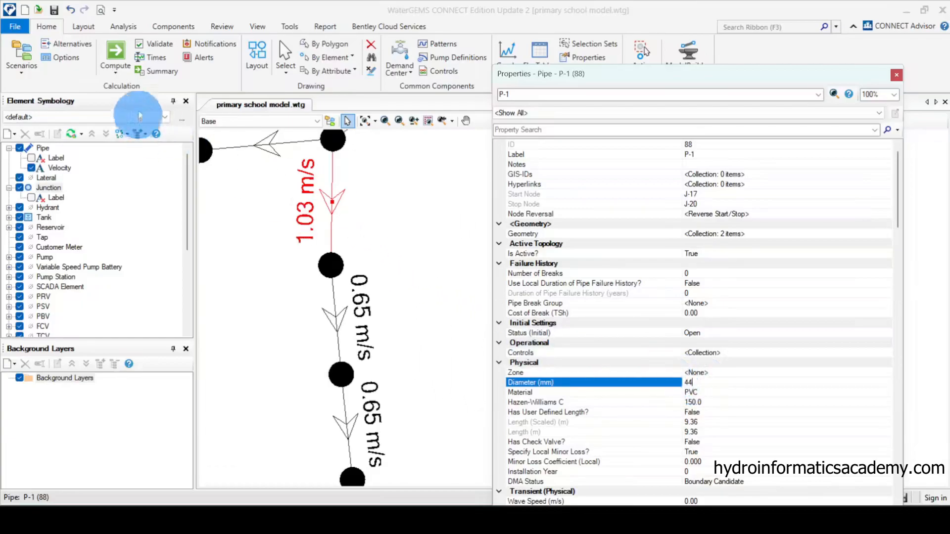
left_click(115, 51)
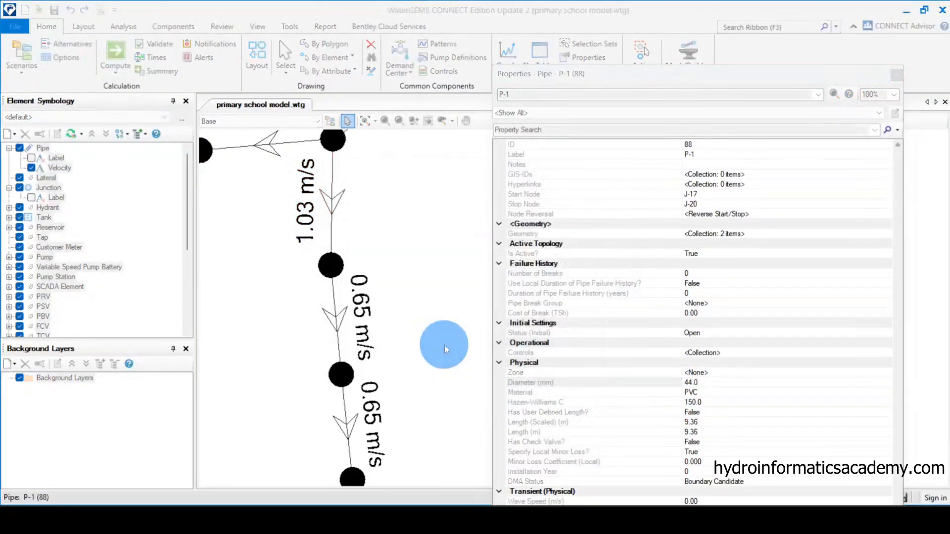
left_click(515, 23)
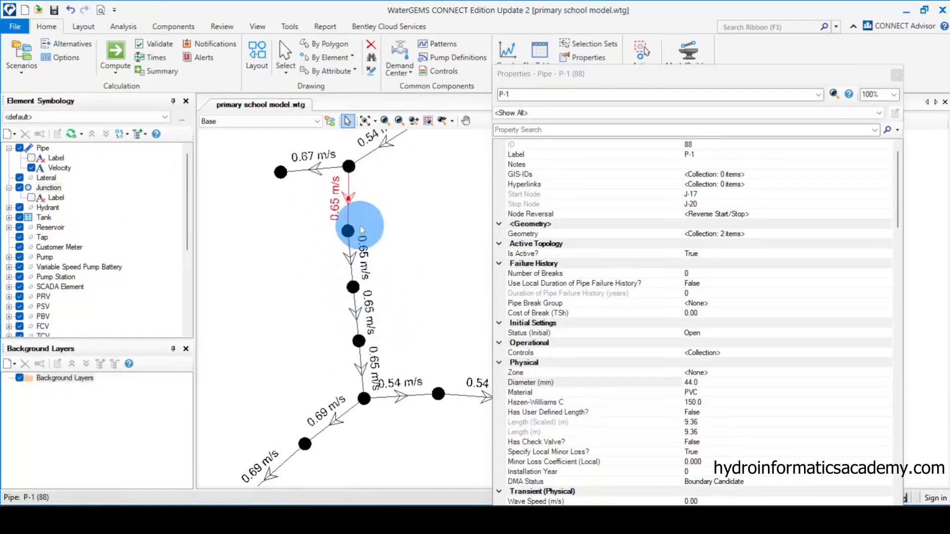
Check the velocity on pipe P-1, close its properties, and examine the velocities on the branch leaving J-1.
scroll(363, 257, "up", 3)
scroll(383, 370, "down", 2)
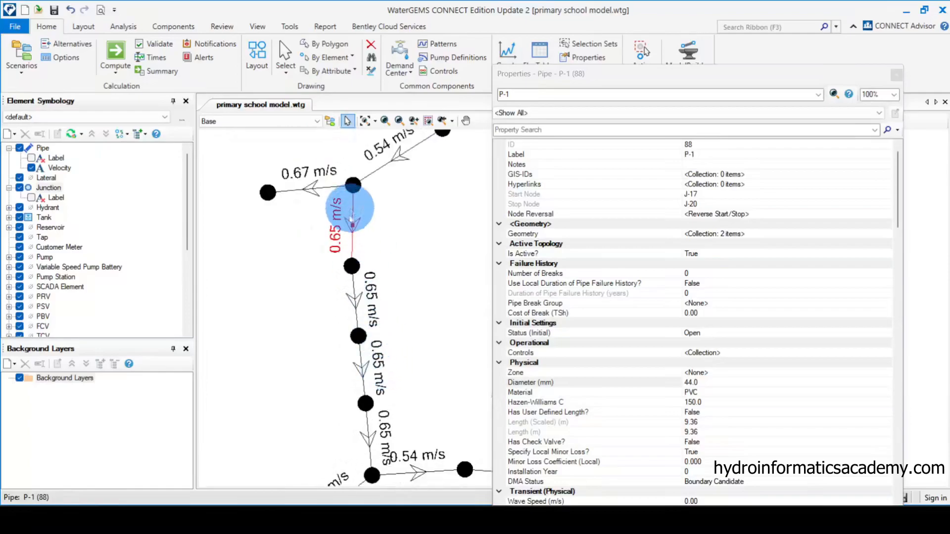
scroll(325, 239, "up", 2)
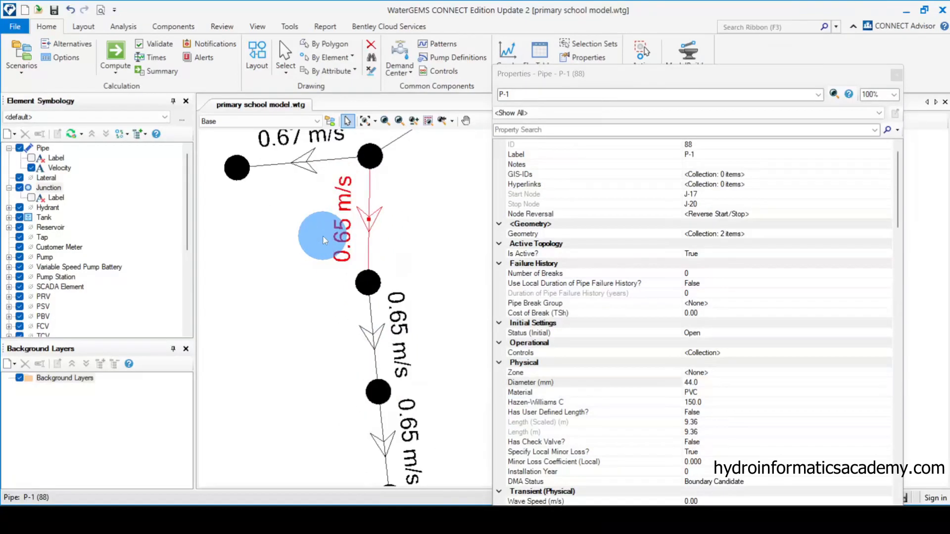
left_click(896, 74)
scroll(581, 338, "down", 5)
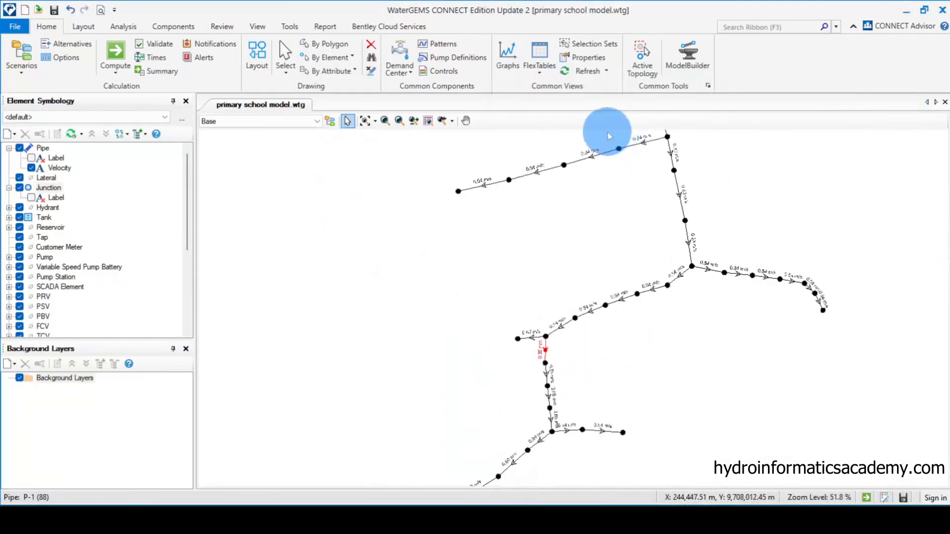
scroll(603, 146, "up", 3)
scroll(695, 354, "down", 1)
scroll(679, 222, "up", 2)
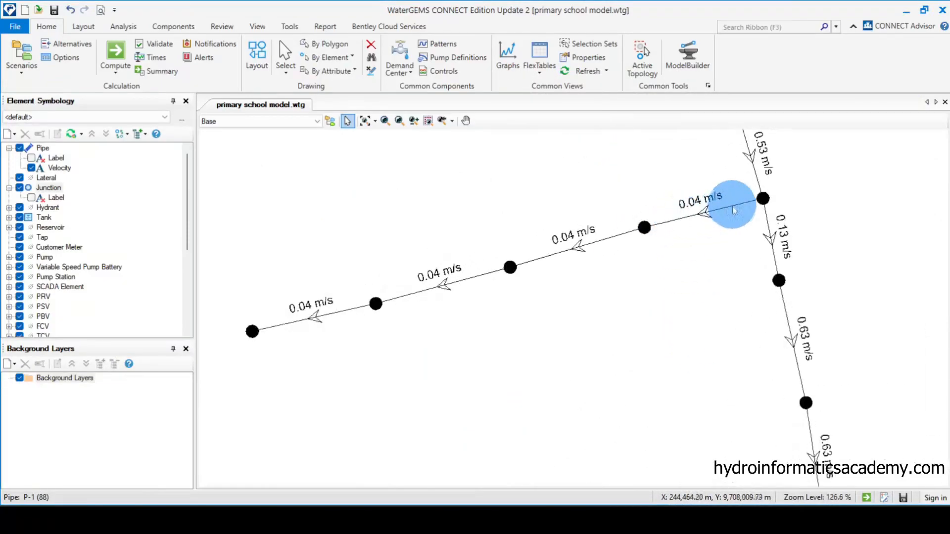
left_click_drag(252, 394, 689, 336)
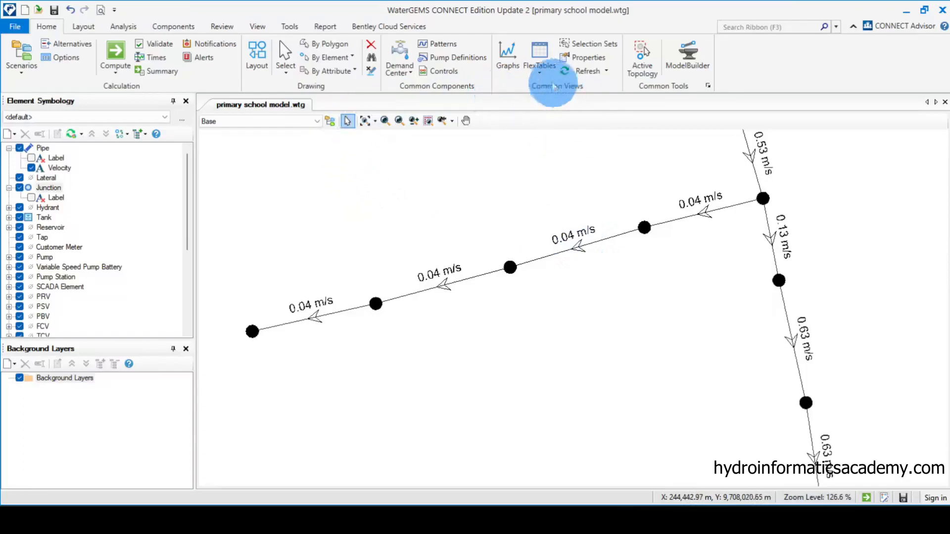
Reopen the Pipe FlexTable and set the diameters of pipes P-2, P-3(1), P-5, P-6 and P-7 to 35 mm.
left_click(540, 73)
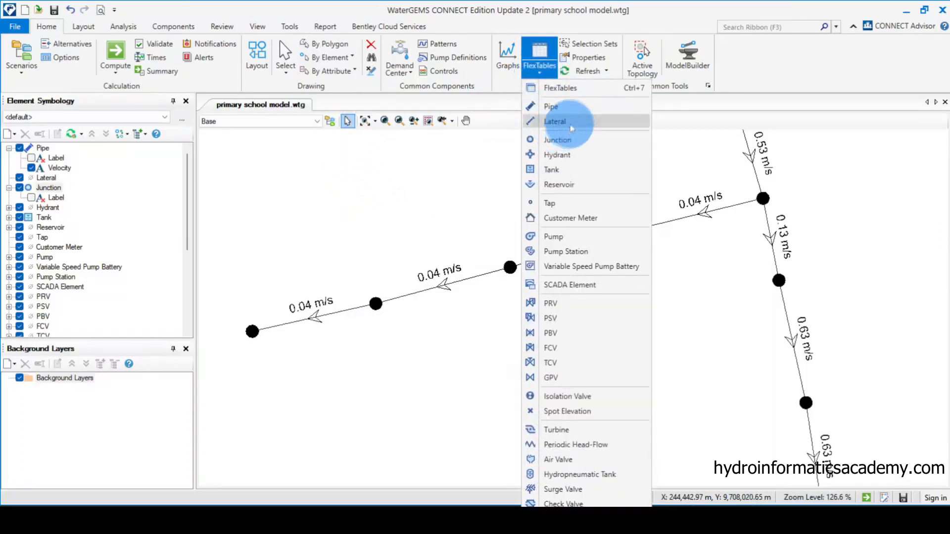
left_click(553, 107)
left_click_drag(487, 271, 379, 94)
scroll(467, 297, "down", 3)
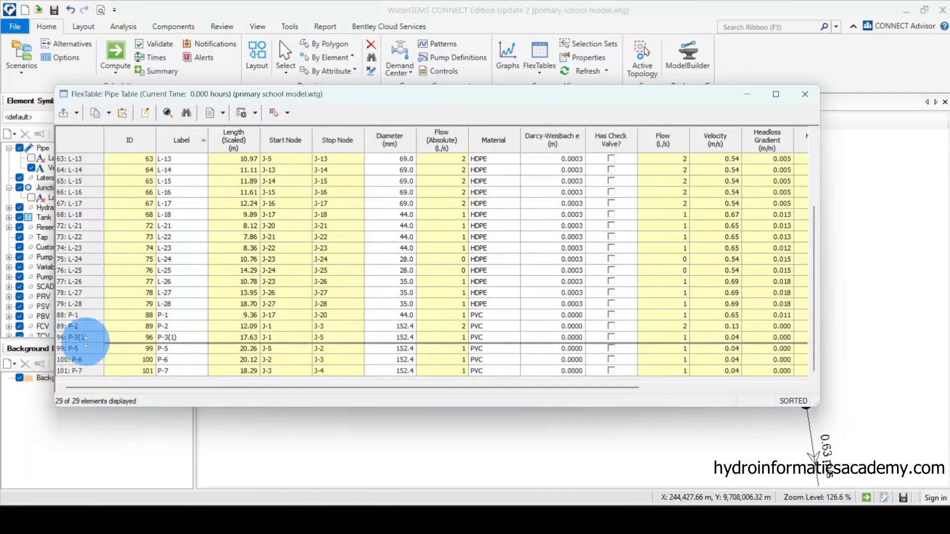
left_click_drag(85, 341, 84, 340)
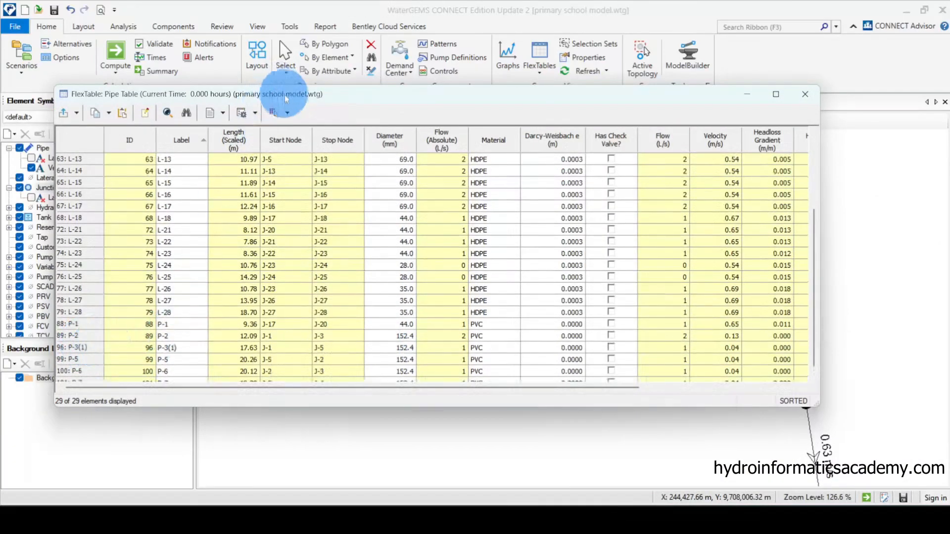
left_click_drag(276, 93, 636, 66)
left_click(763, 297)
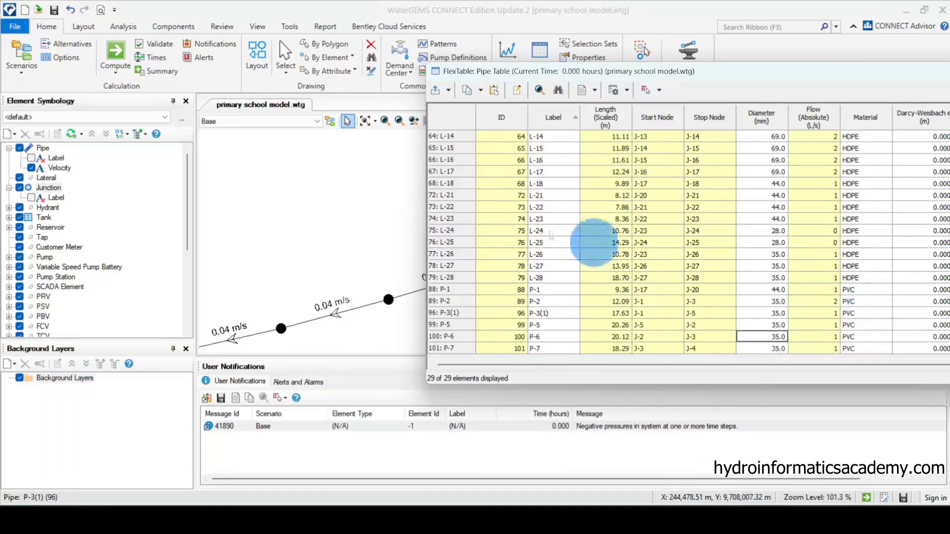
Recompute the Base scenario with the 35 mm pipes, close the calculation summary, and check the velocities on the branch leaving J-1.
mouse_move(563, 71)
left_mouse_down()
mouse_move(617, 117)
mouse_move(732, 165)
left_mouse_up()
left_click(115, 53)
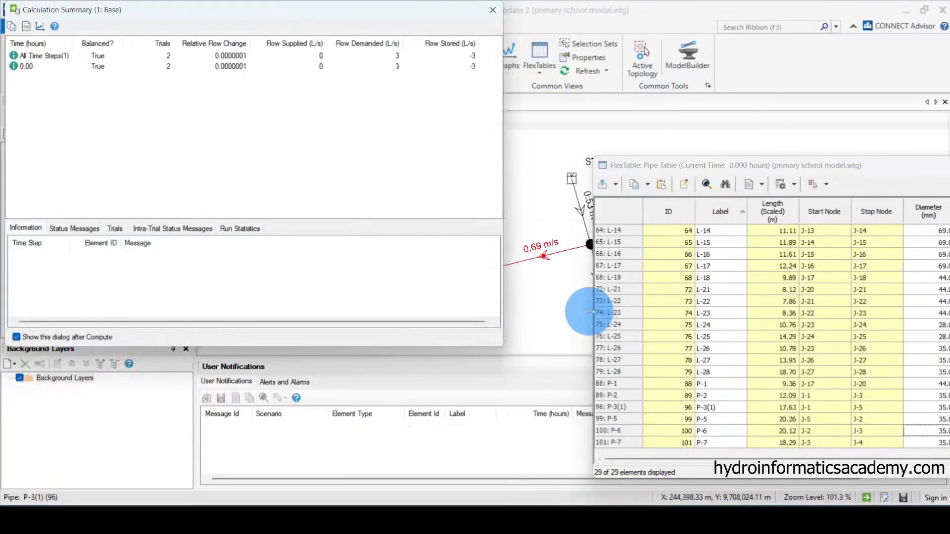
left_click(493, 11)
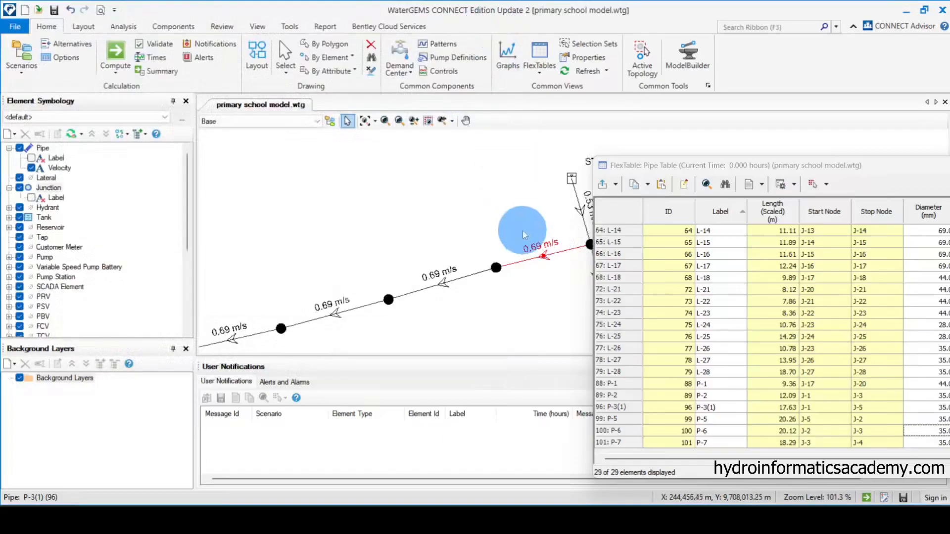
scroll(554, 222, "down", 2)
Clear the Pipe FlexTable and User Notifications away from the drawing and review the velocity annotations across the whole network.
left_click_drag(847, 168, 494, 296)
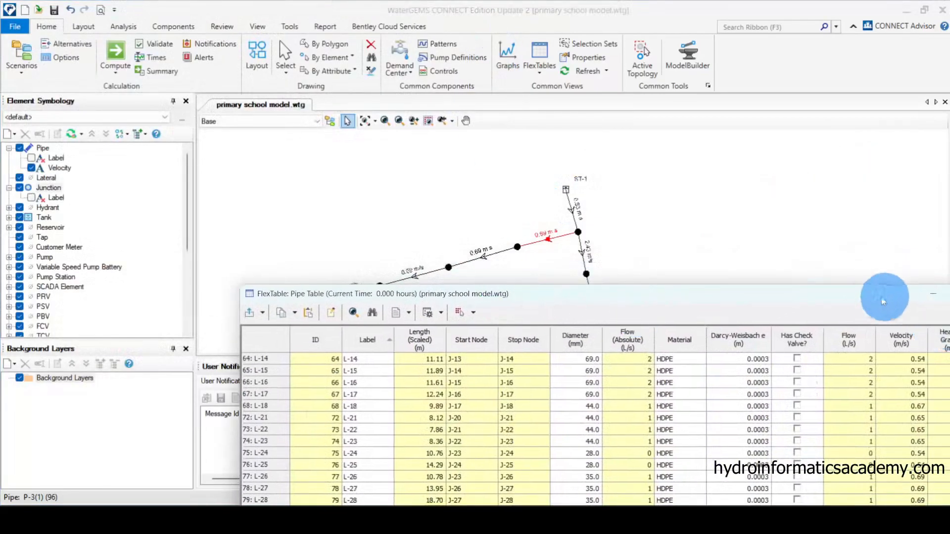
left_click_drag(886, 302, 590, 350)
left_click(647, 345)
scroll(409, 280, "up", 3)
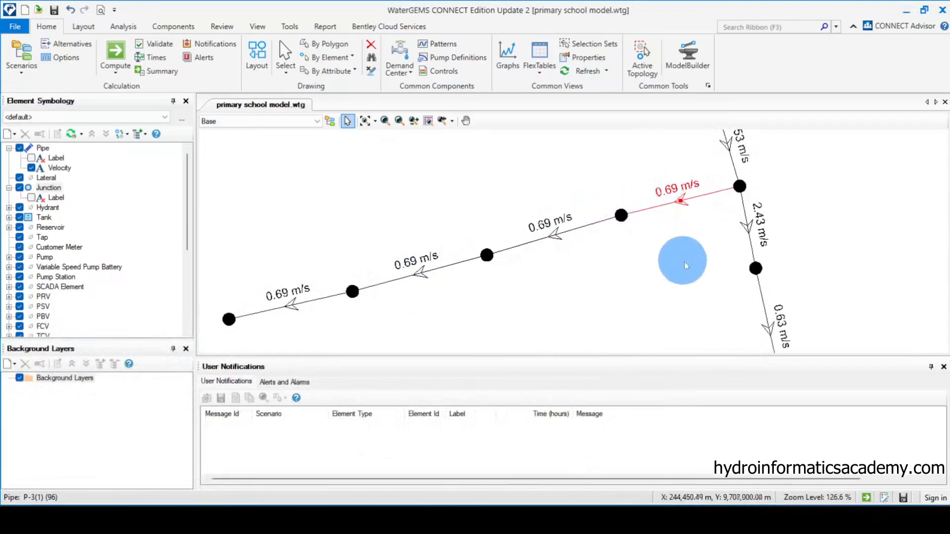
left_click(615, 262)
scroll(671, 183, "down", 2)
scroll(636, 186, "down", 2)
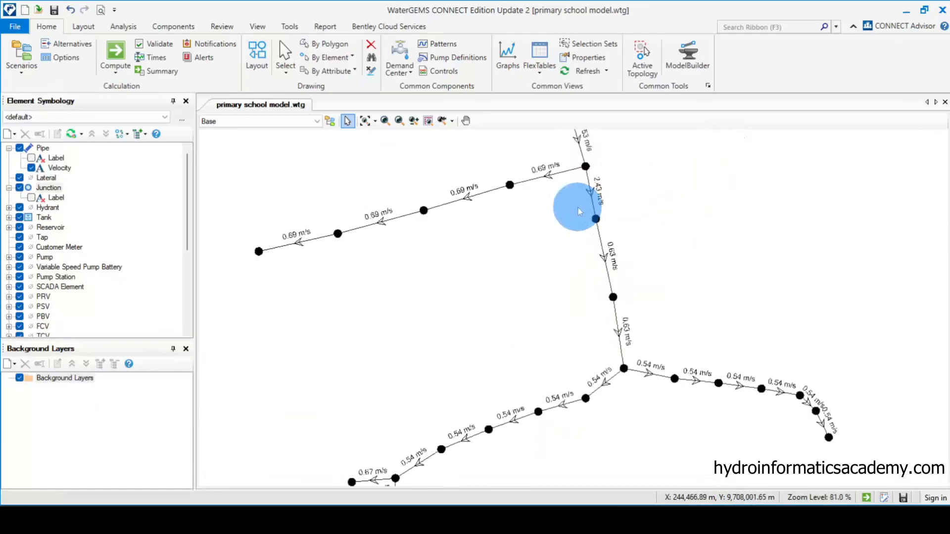
scroll(628, 234, "up", 1)
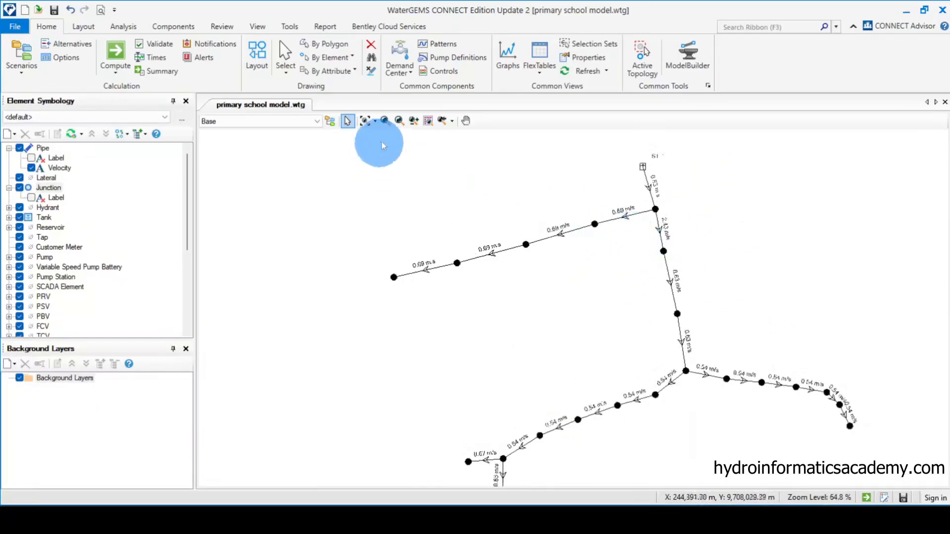
left_click(366, 121)
scroll(577, 199, "up", 4)
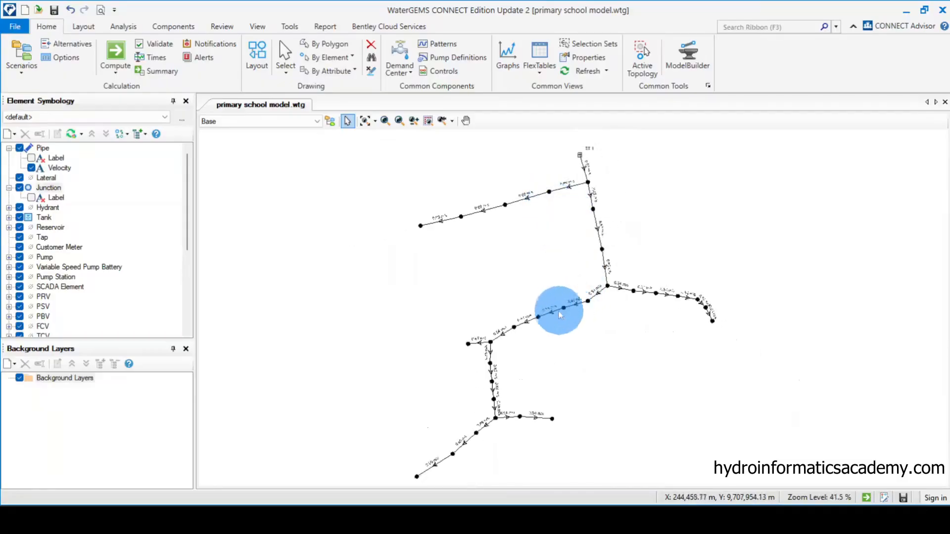
Add a new annotation to the Junction symbology showing the Pressure result for all elements, with zero offsets and a height multiplier of 1.
scroll(556, 313, "up", 2)
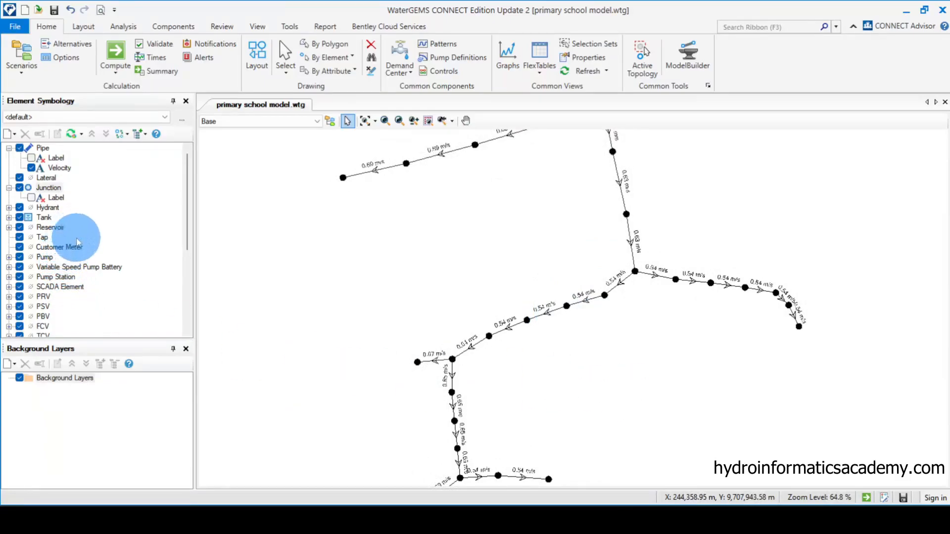
left_click(48, 188)
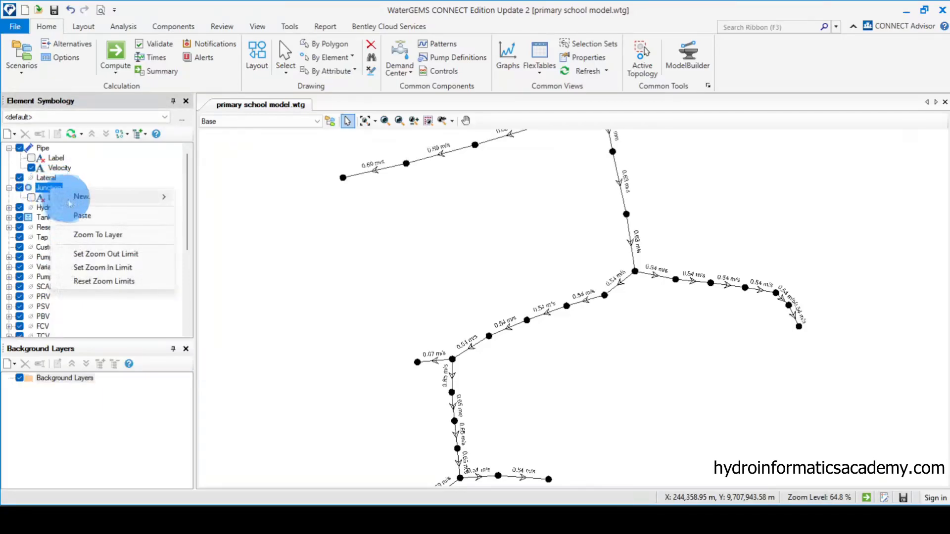
left_click(93, 195)
left_click(213, 196)
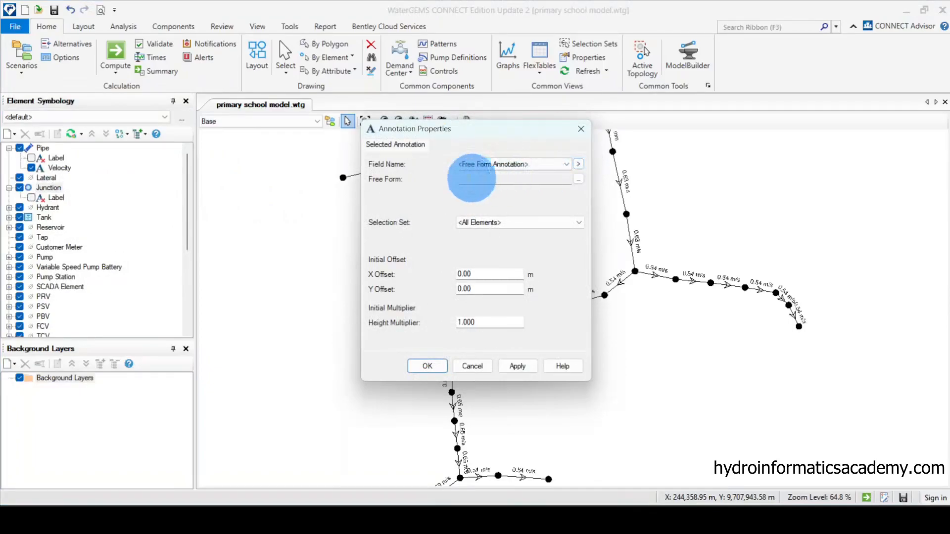
left_click(579, 167)
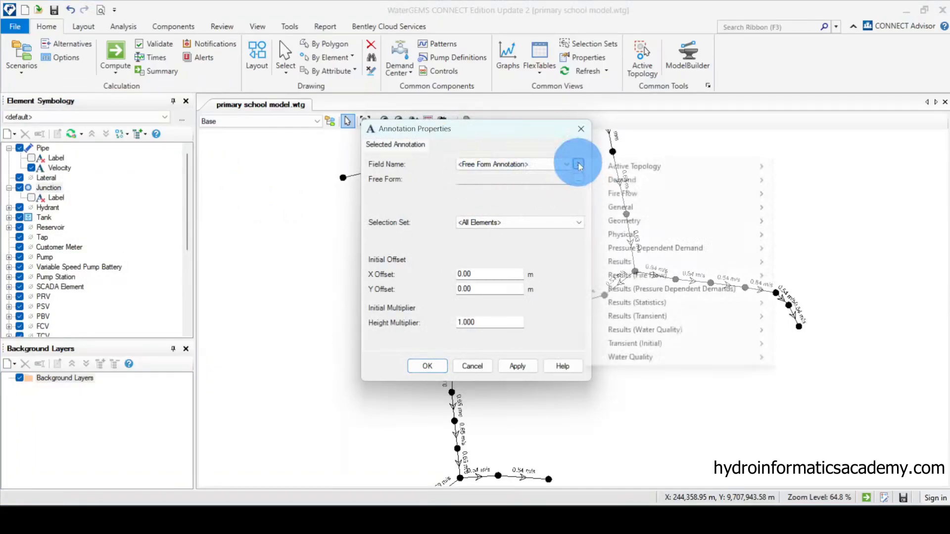
mouse_move(635, 264)
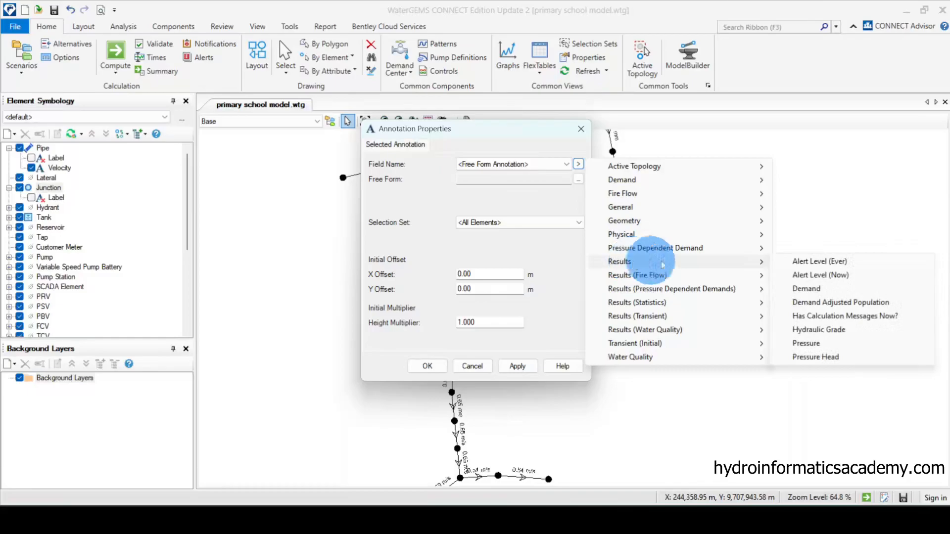
left_click(823, 348)
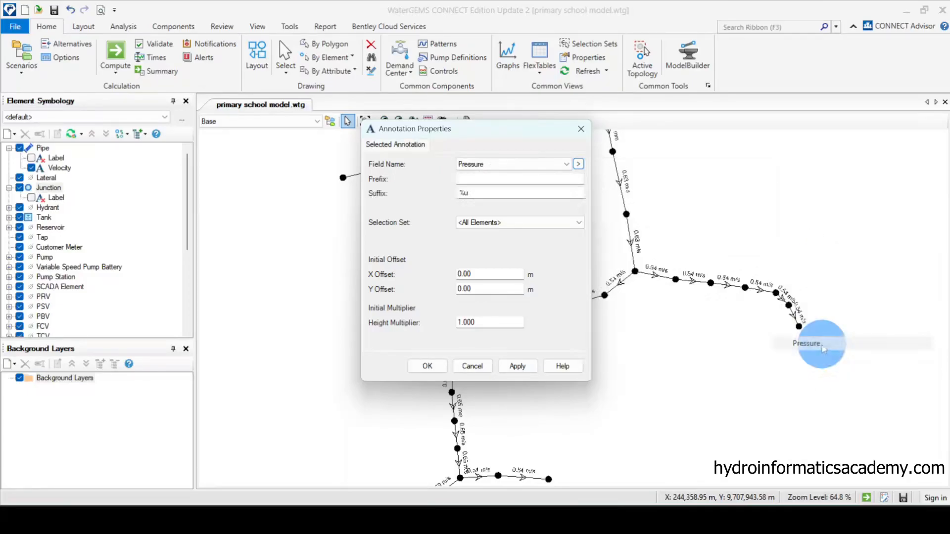
left_click(520, 371)
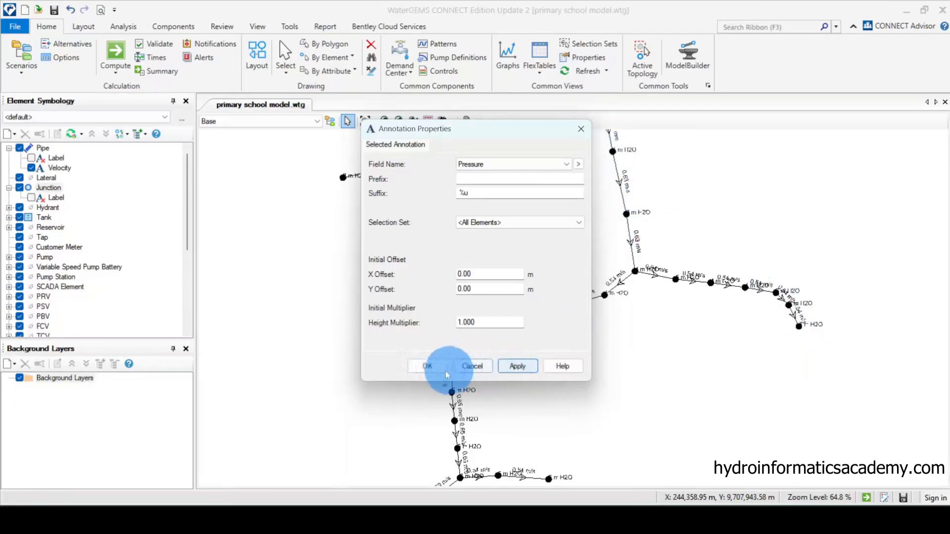
left_click(427, 366)
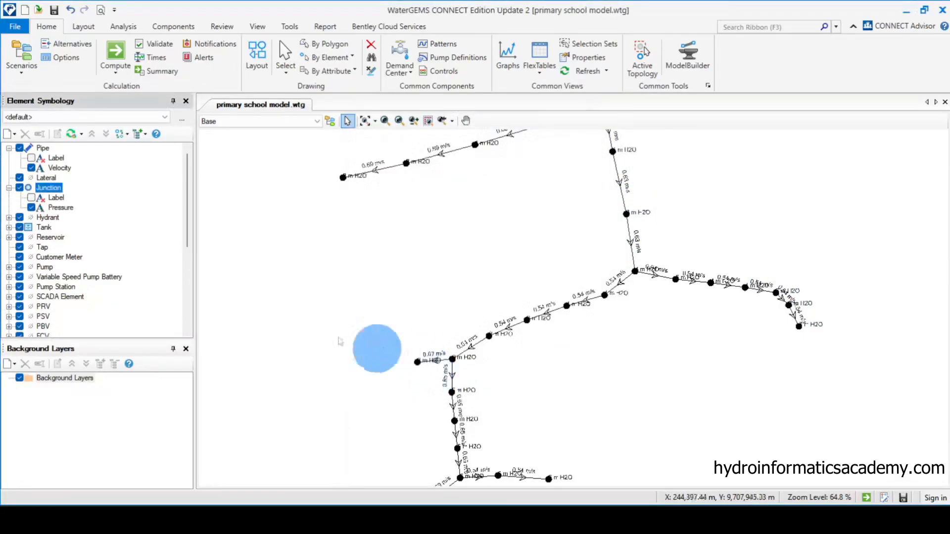
Turn off the pipe Velocity annotation and examine the junction pressures along the central and lower branches.
left_click(31, 168)
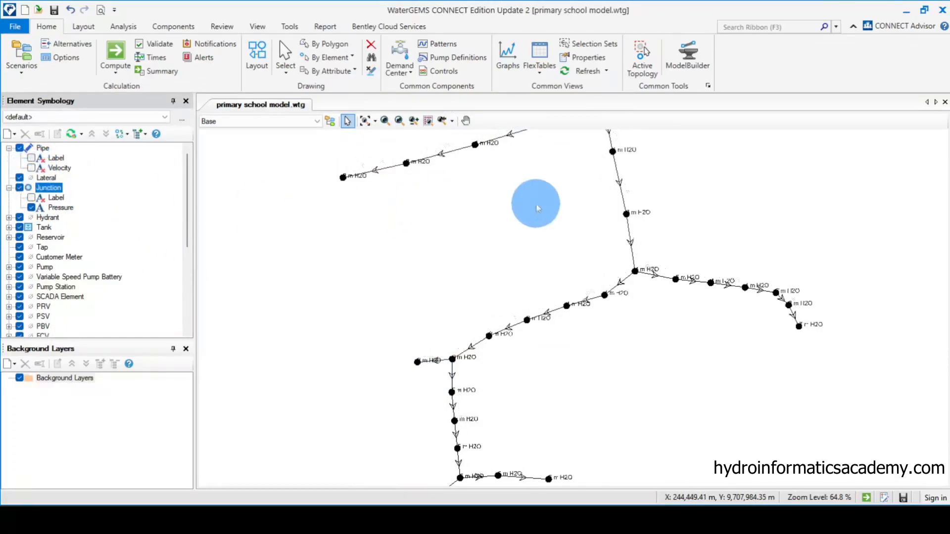
scroll(566, 313, "up", 3)
scroll(567, 314, "up", 2)
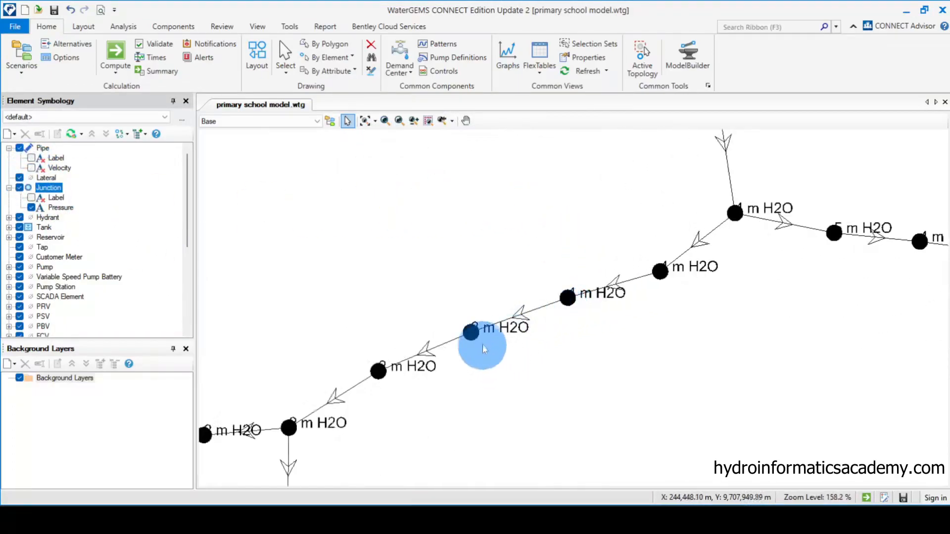
scroll(455, 221, "down", 4)
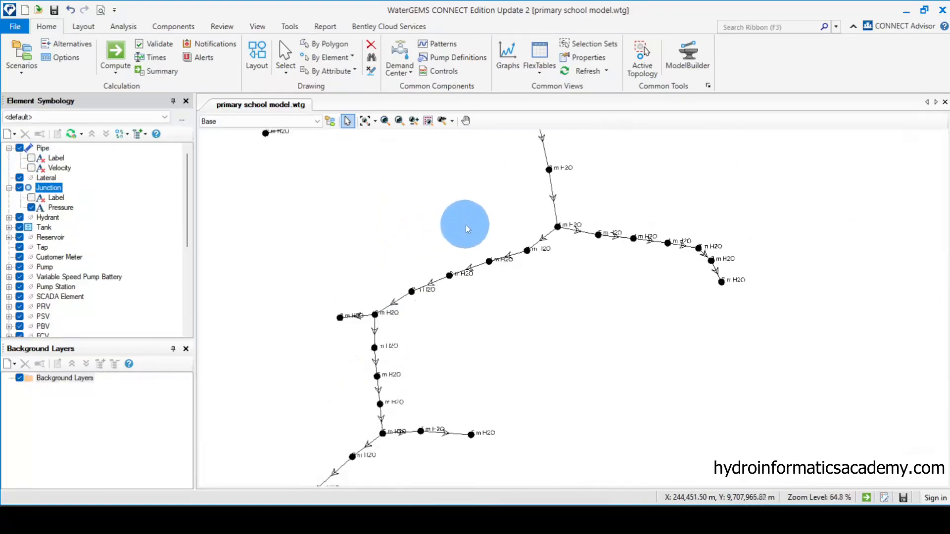
scroll(347, 320, "up", 3)
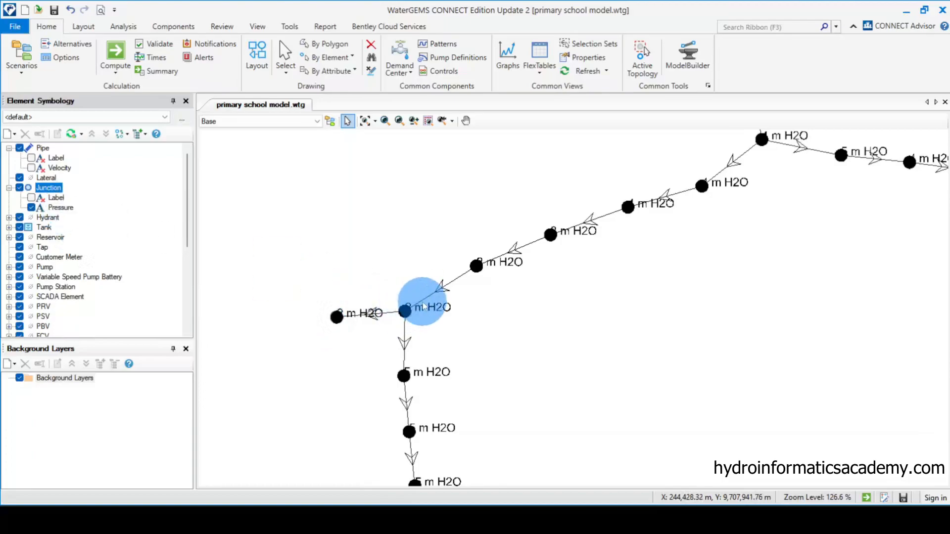
scroll(386, 222, "down", 3)
scroll(403, 355, "up", 1)
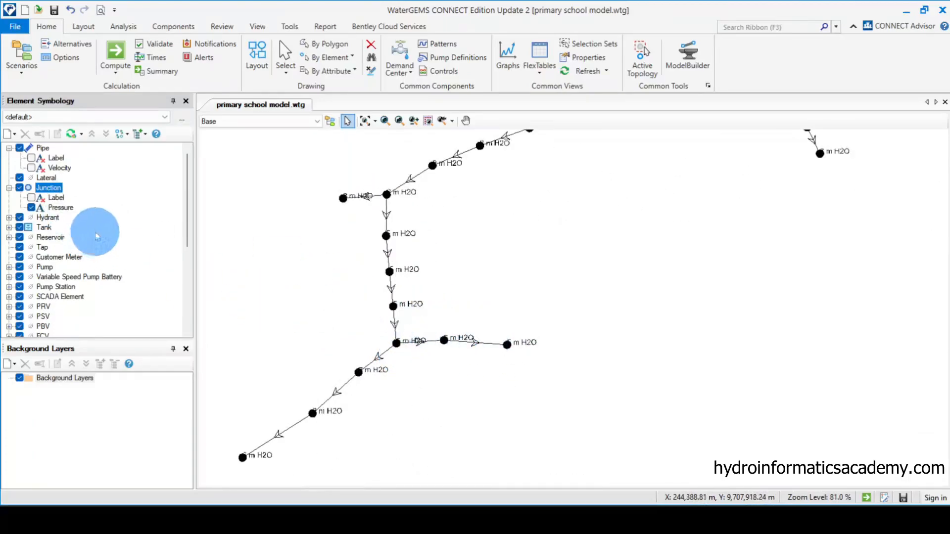
Edit the junction Pressure annotation and set its Y offset to -3 m, trying -1 m and -2 m first.
right_click(68, 207)
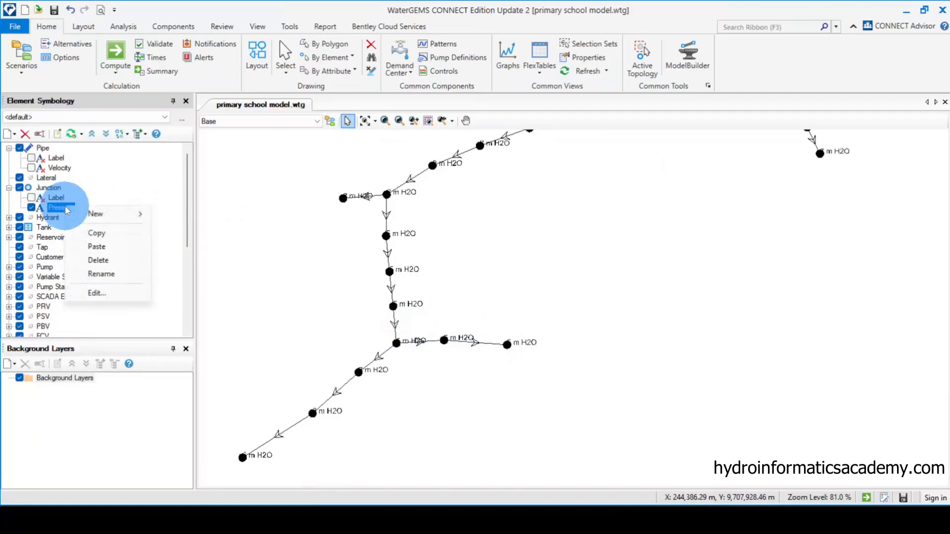
left_click(105, 297)
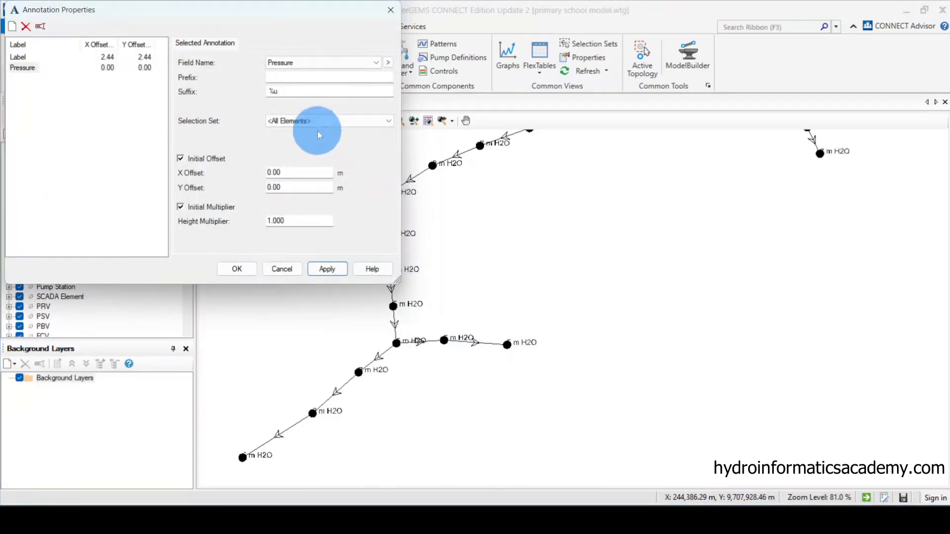
left_click_drag(251, 21, 569, 114)
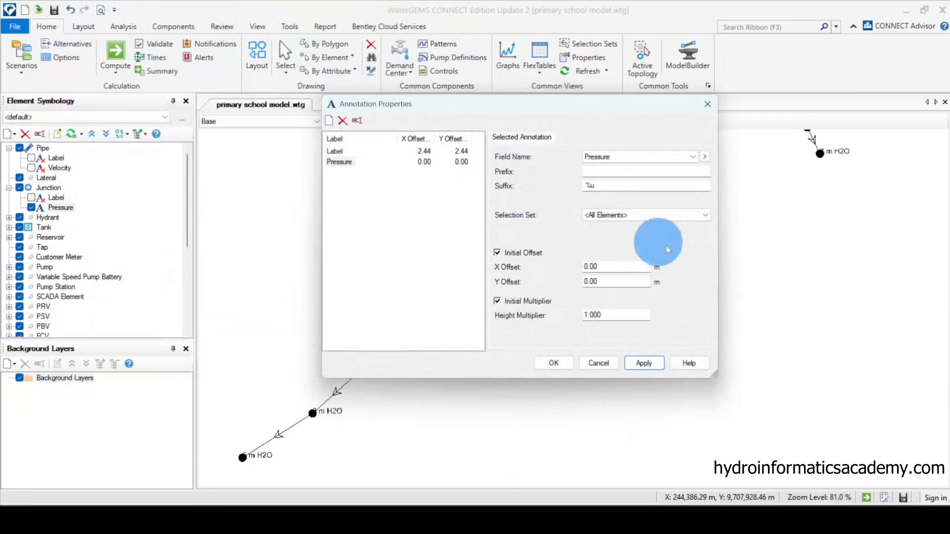
mouse_move(573, 106)
left_mouse_down()
mouse_move(721, 248)
mouse_move(744, 126)
left_mouse_up()
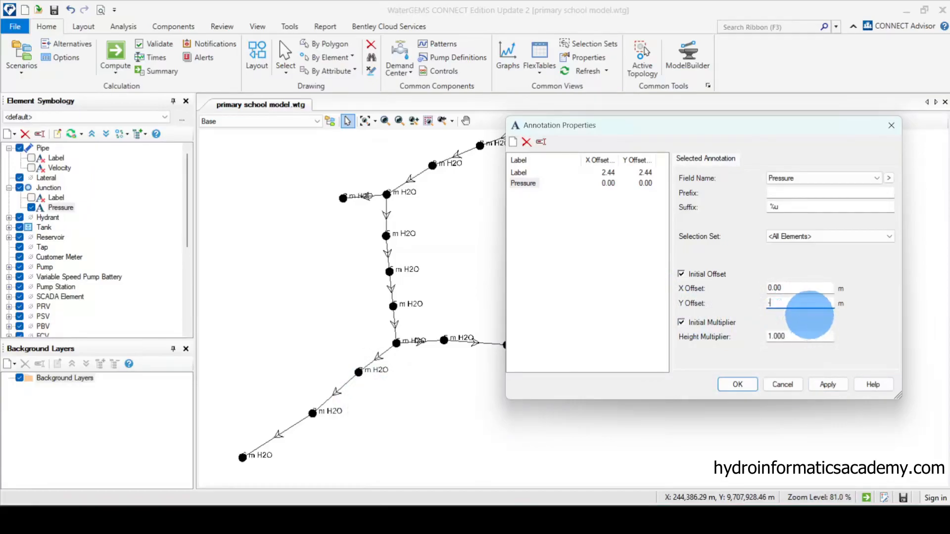
left_click(830, 390)
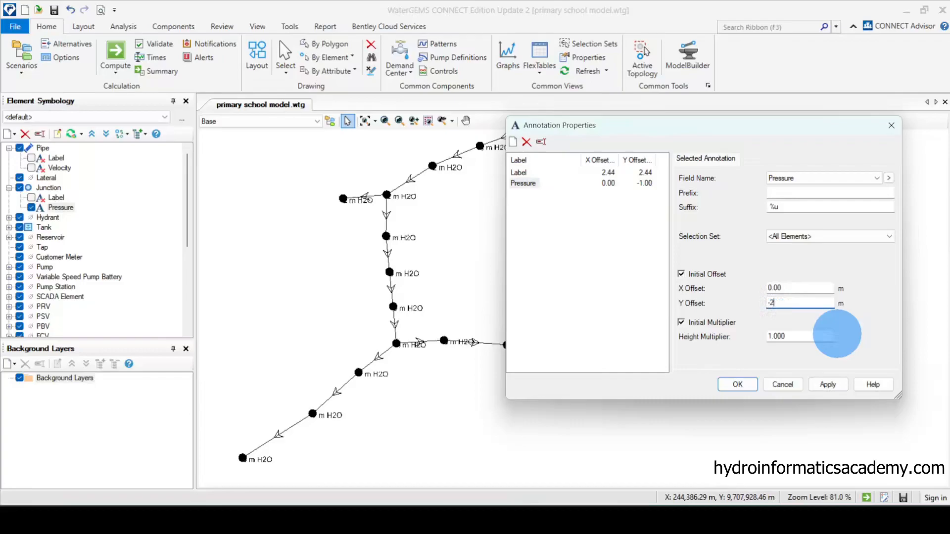
type("-2")
left_click(827, 384)
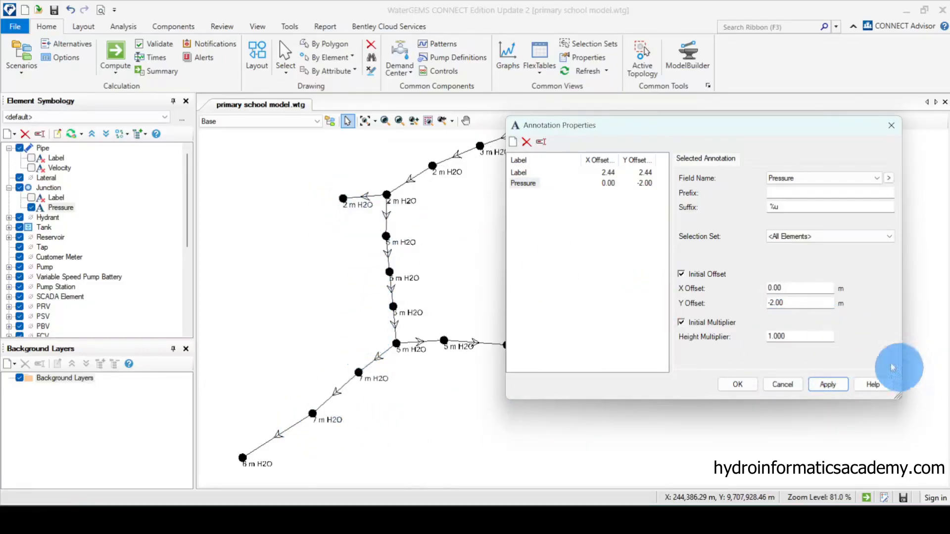
double_click(794, 303)
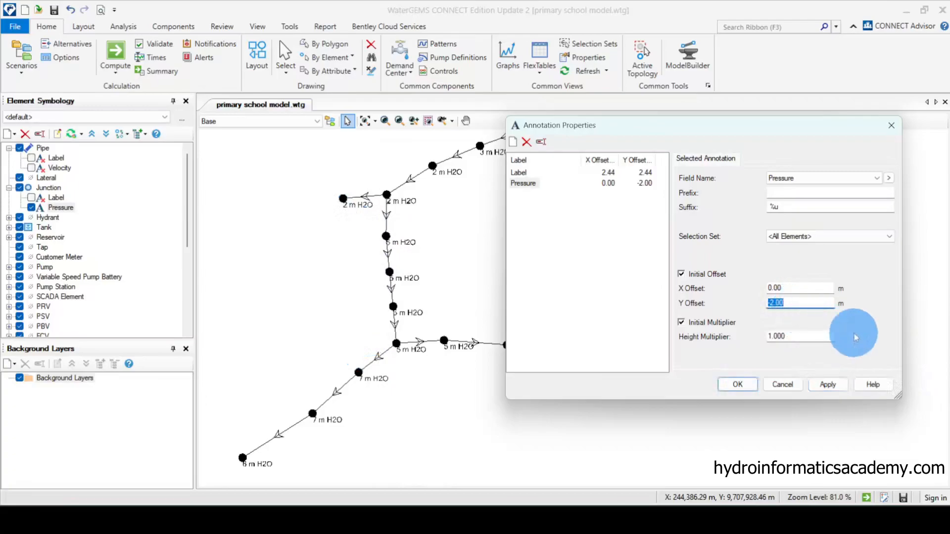
type("-3")
left_click(829, 384)
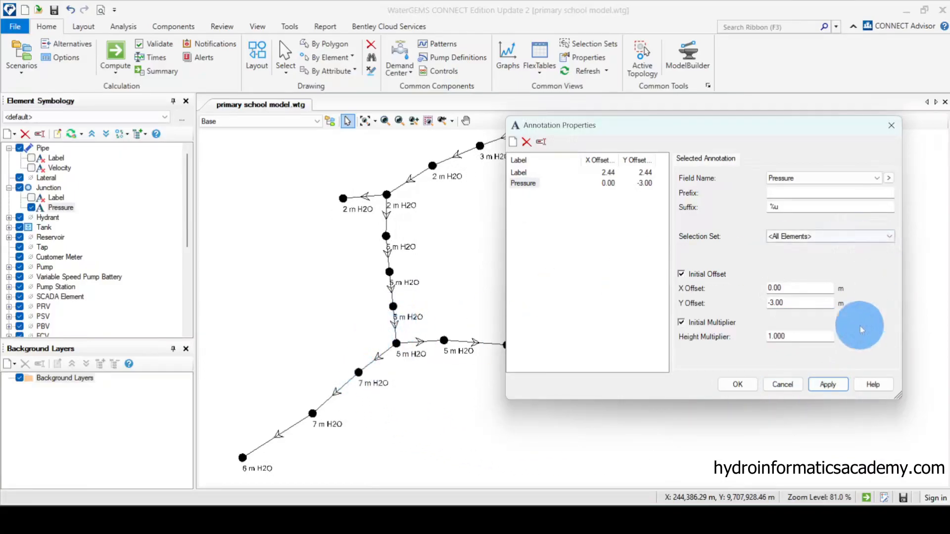
Set the Pressure annotation's X offset to -1 m and accept the annotation properties.
mouse_move(824, 131)
left_mouse_down()
mouse_move(665, 399)
mouse_move(789, 166)
left_mouse_up()
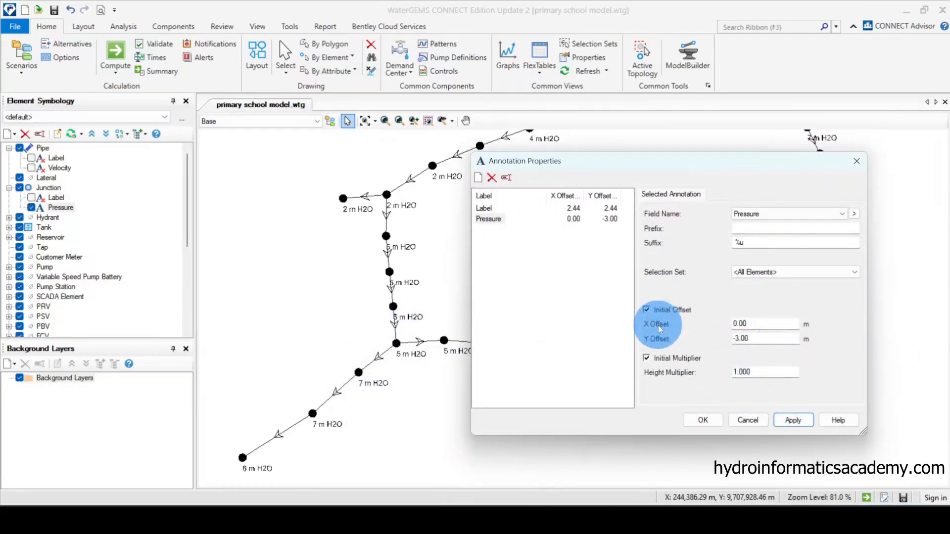
left_click(757, 323)
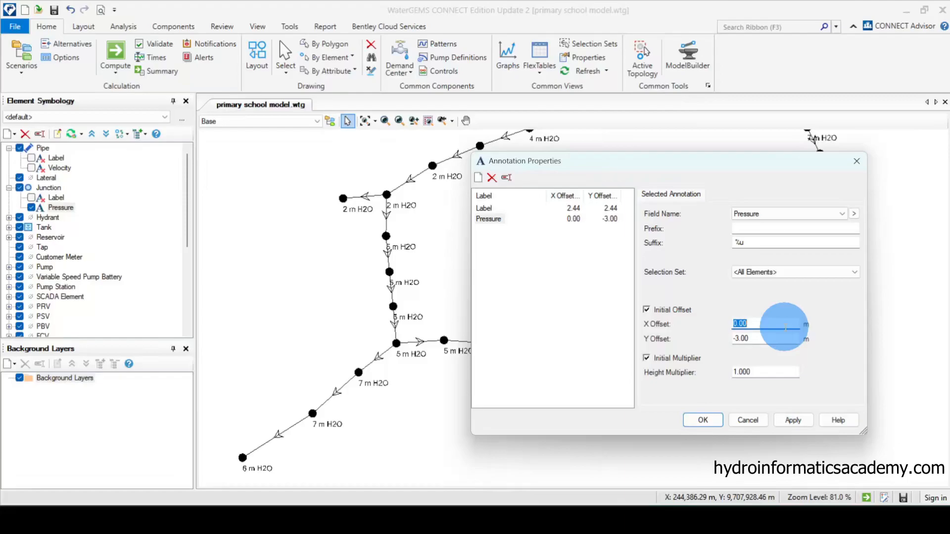
type("-1")
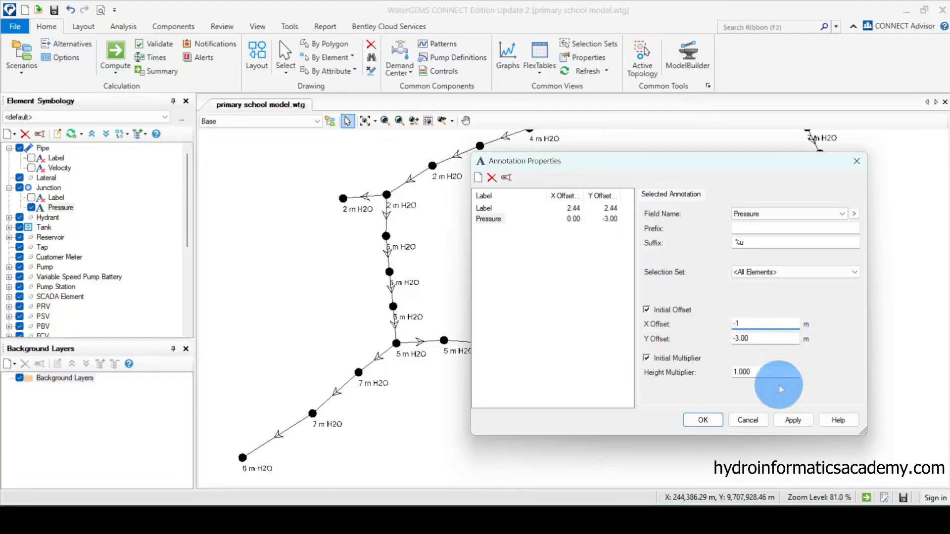
left_click(795, 420)
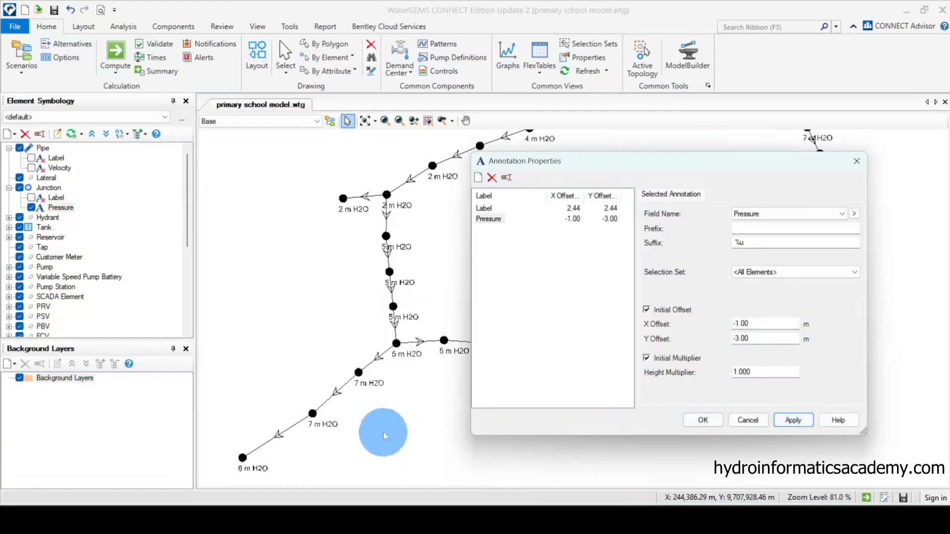
left_click(715, 421)
scroll(616, 466, "down", 1)
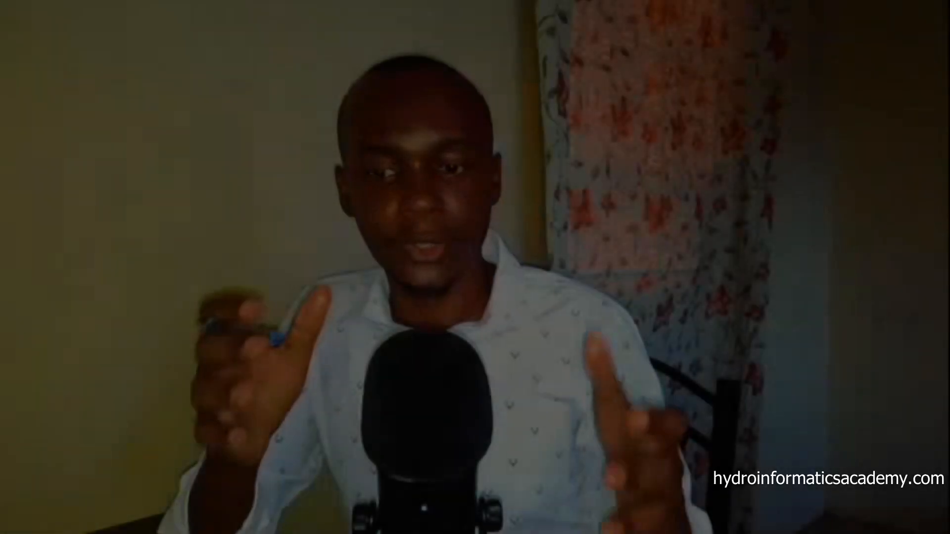
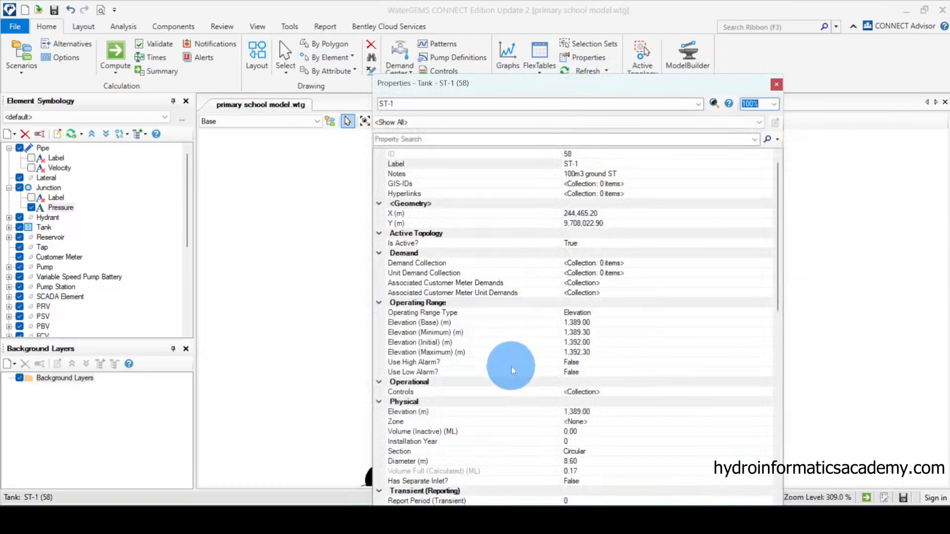
Set the physical elevation of tank ST-1 to 1395 m and close its properties.
scroll(536, 348, "down", 7)
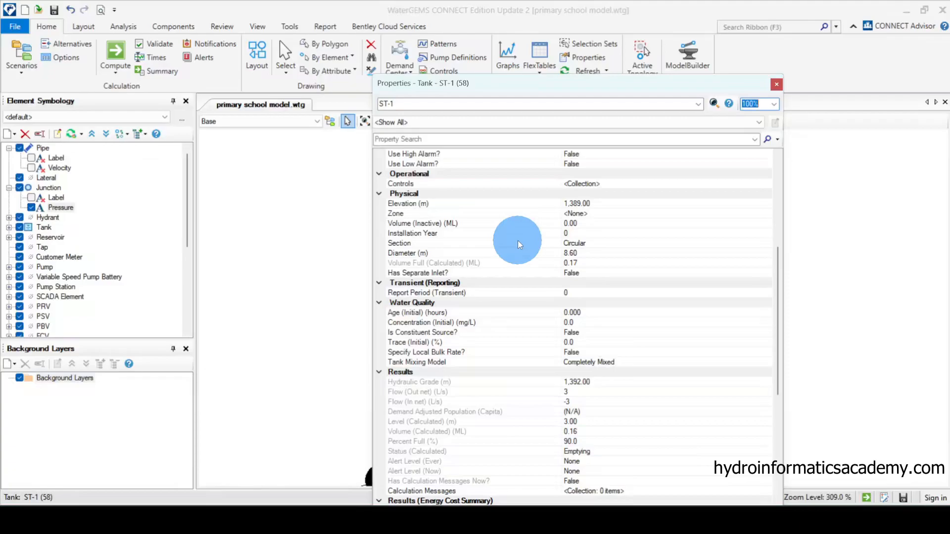
left_click(515, 213)
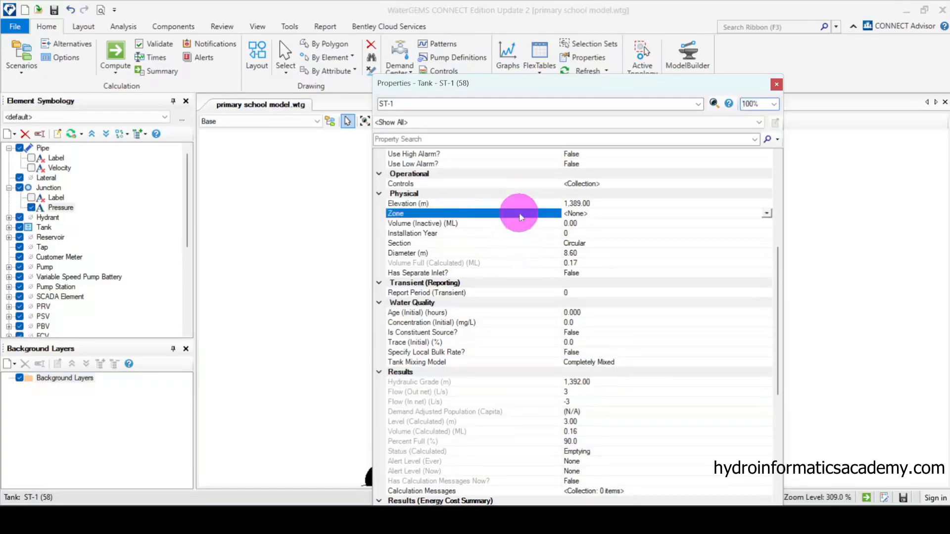
left_click(510, 205)
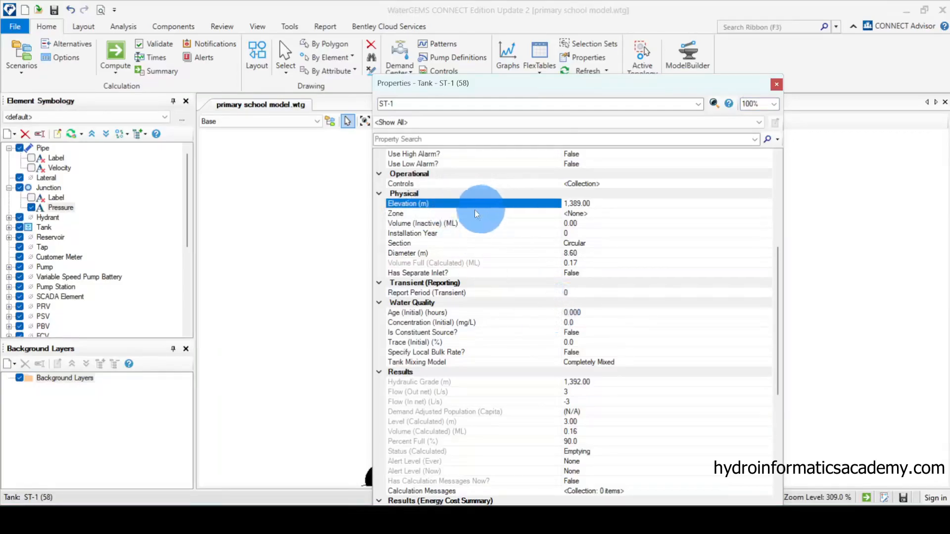
left_click(622, 213)
key("Up")
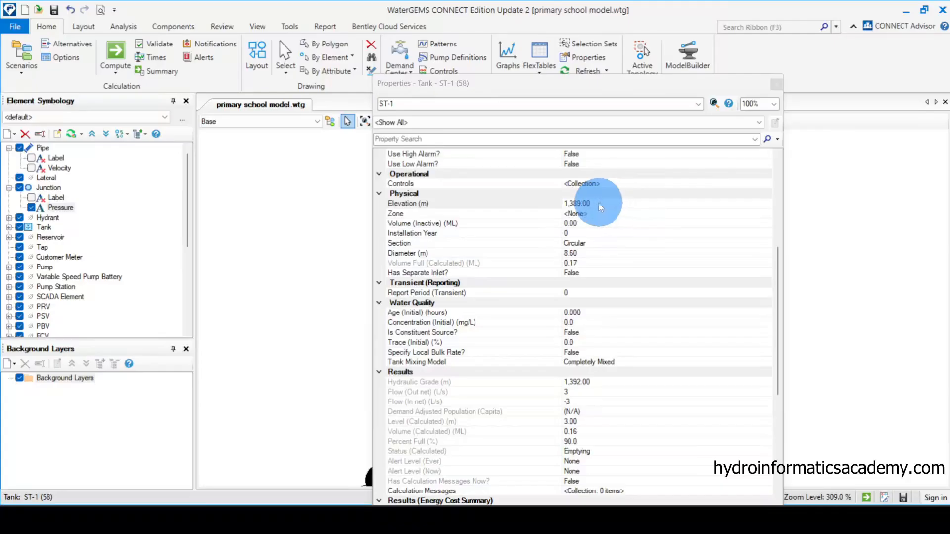
left_click(599, 203)
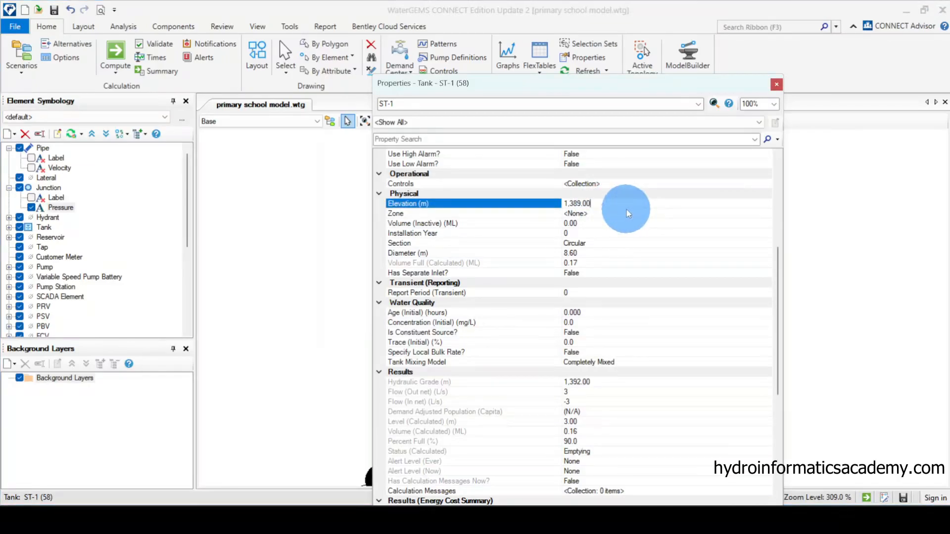
key("BackSpace")
key("BackSpace")
key("BackSpace")
key("BackSpace")
key("BackSpace")
type("95")
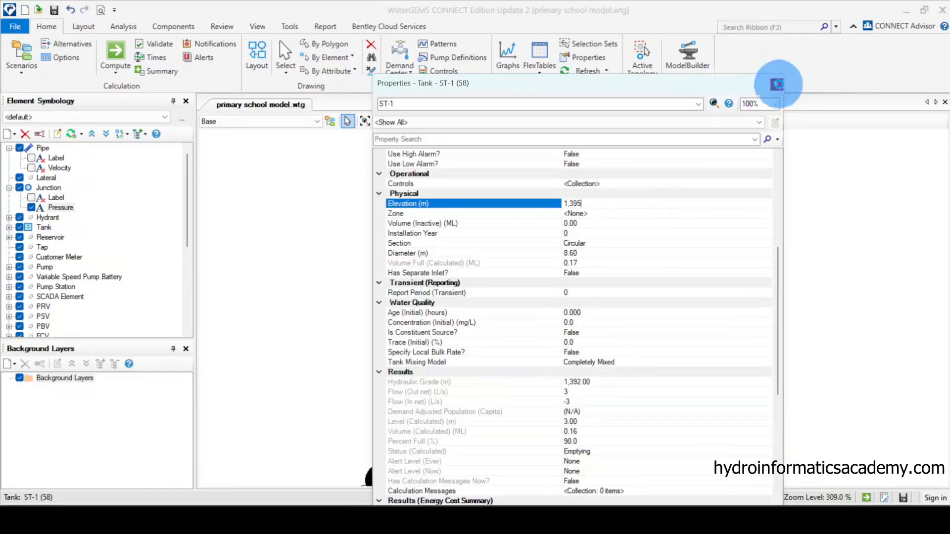
left_click(776, 84)
Examine the junction pressure annotations across the network, focusing on the branch with the lowest pressures.
scroll(659, 143, "down", 3)
scroll(678, 166, "down", 2)
scroll(540, 169, "down", 2)
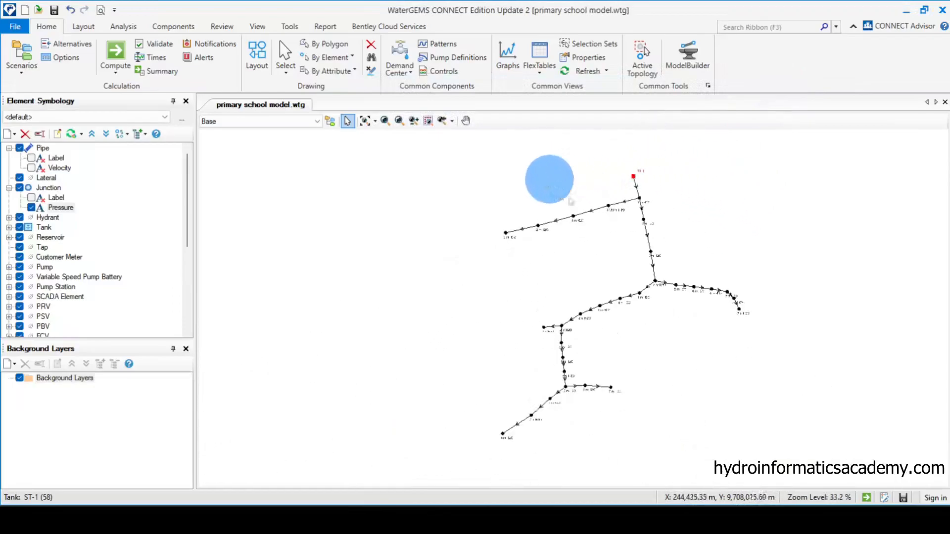
scroll(581, 314, "up", 2)
scroll(515, 333, "up", 1)
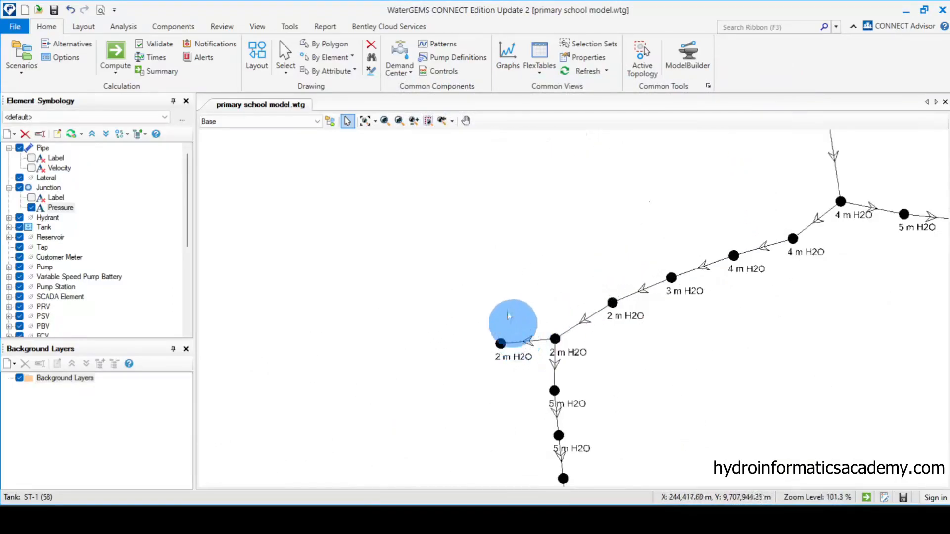
Compare the junction pressures at the ends of the western, eastern and southern branches and along the line leaving tank ST-1.
scroll(406, 261, "down", 2)
scroll(772, 277, "up", 4)
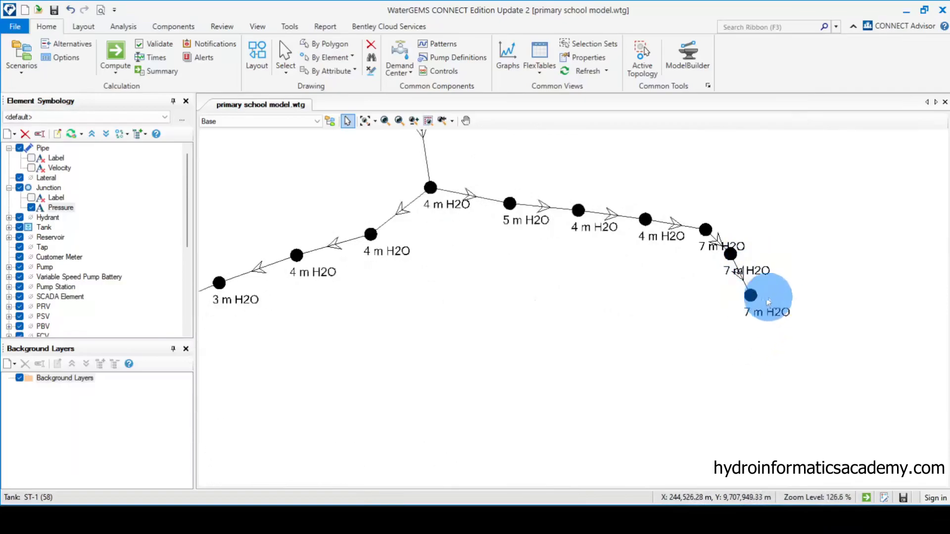
scroll(762, 237, "down", 4)
scroll(517, 366, "up", 3)
scroll(643, 371, "down", 3)
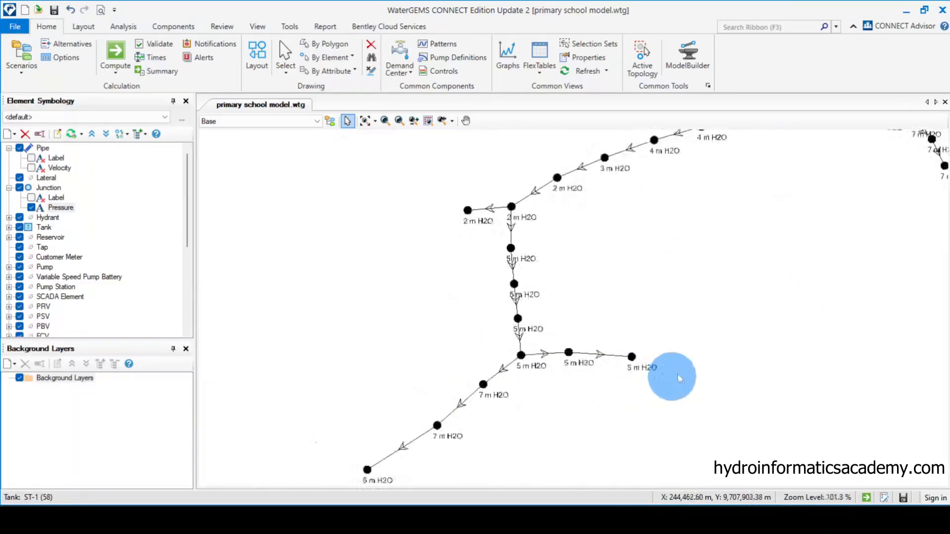
scroll(563, 244, "up", 4)
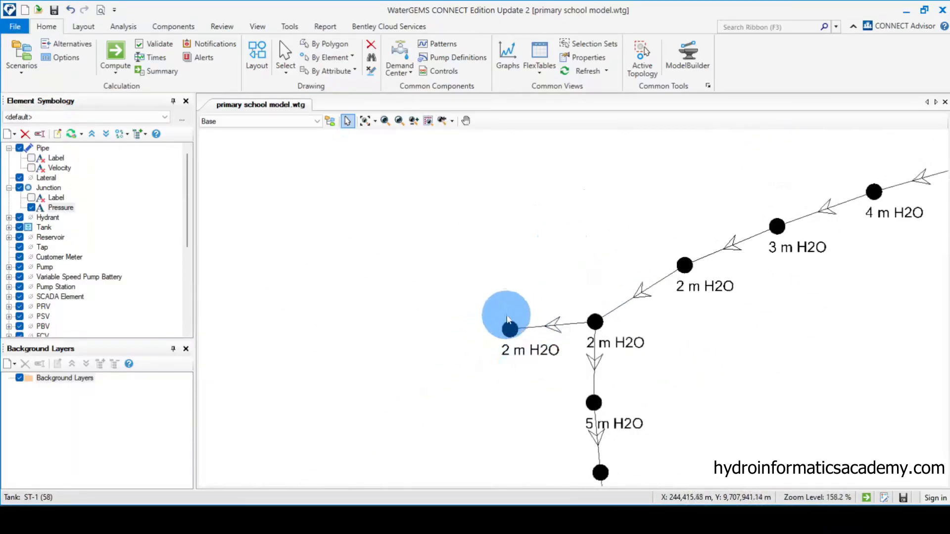
scroll(505, 319, "down", 4)
scroll(462, 206, "up", 4)
scroll(460, 329, "down", 5)
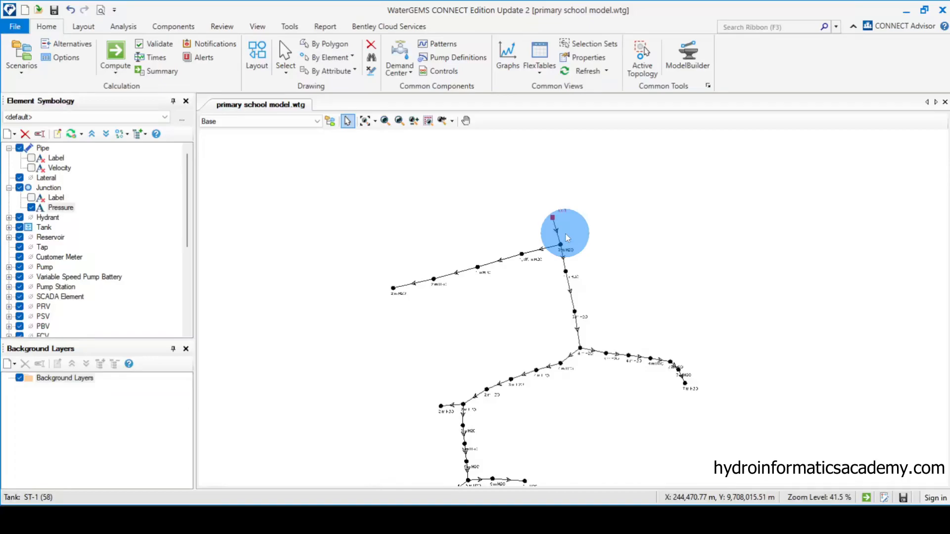
scroll(385, 290, "up", 4)
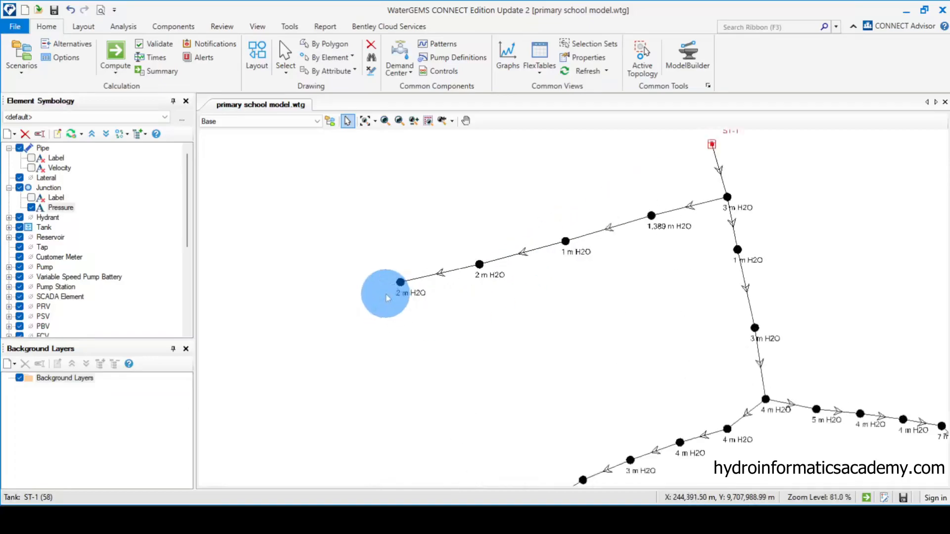
Recompute the Base scenario and check the pressures along the first branch off the tank's outlet line.
left_click(115, 51)
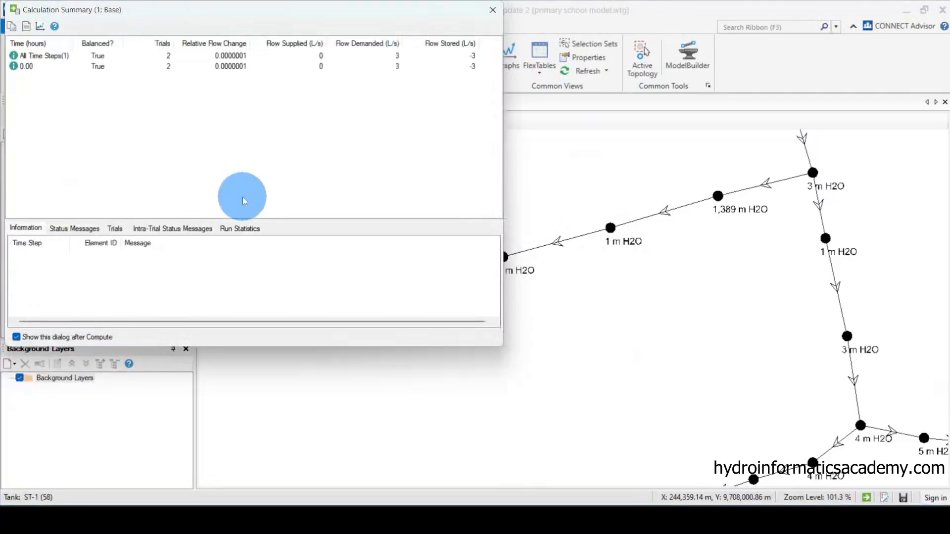
left_click(493, 10)
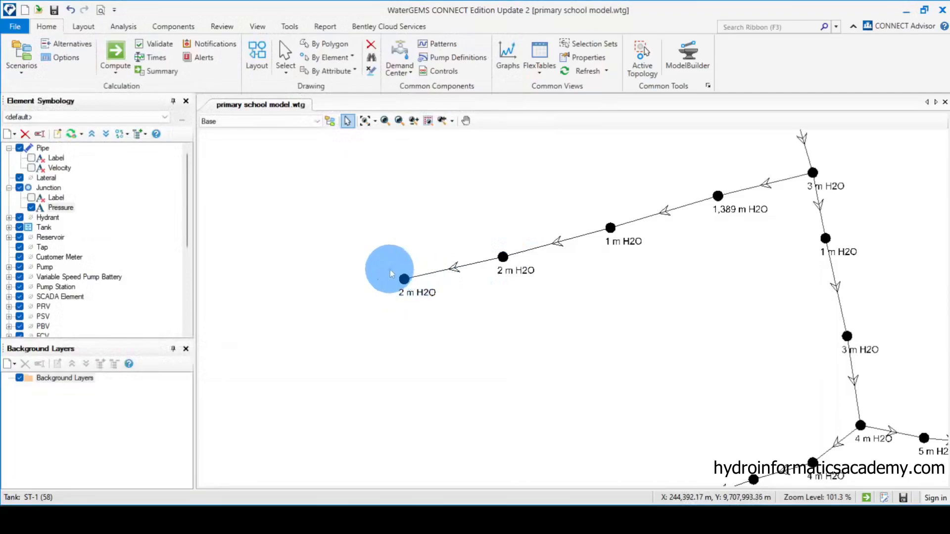
scroll(405, 280, "up", 3)
scroll(376, 286, "down", 5)
Set tank ST-1's operating range base elevation to 1395 m and minimum elevation to 1395.30 m, and close its properties.
scroll(592, 178, "up", 6)
double_click(646, 201)
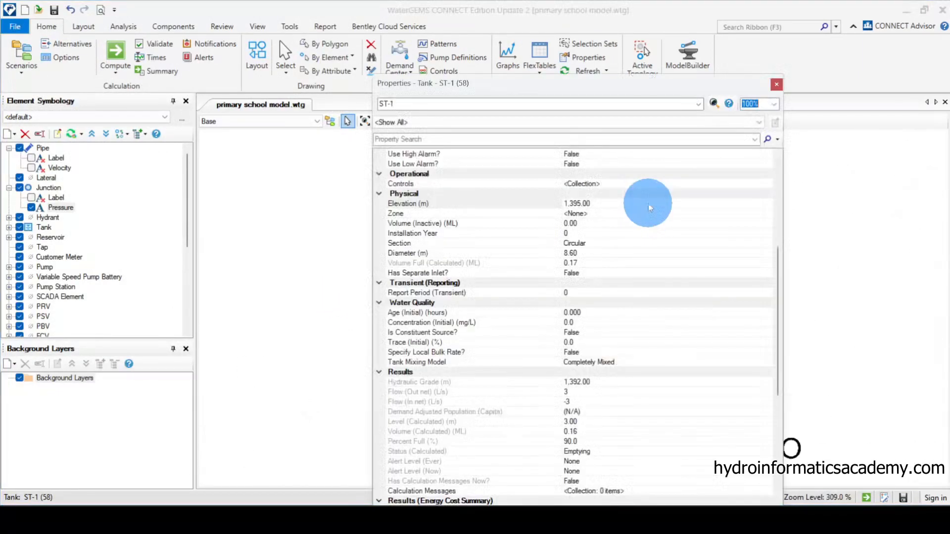
left_click(608, 204)
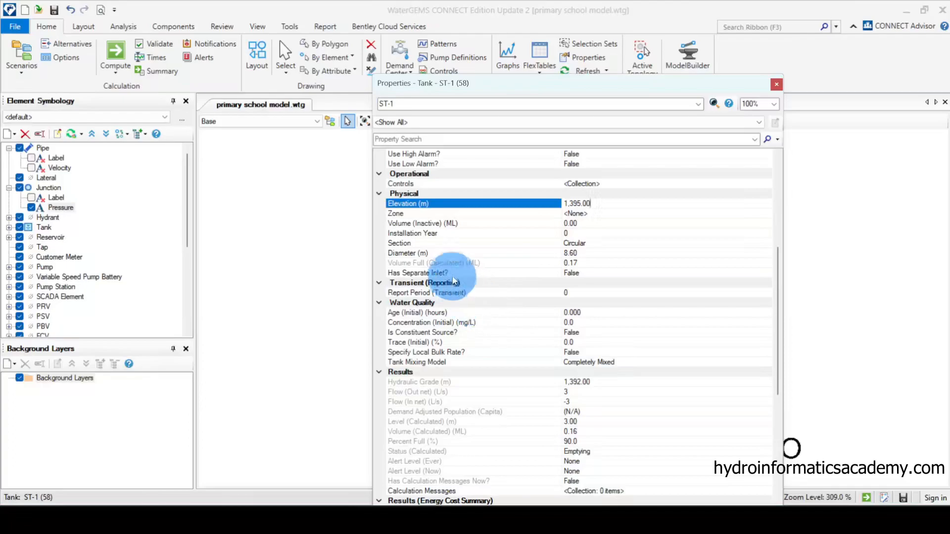
scroll(476, 307, "up", 3)
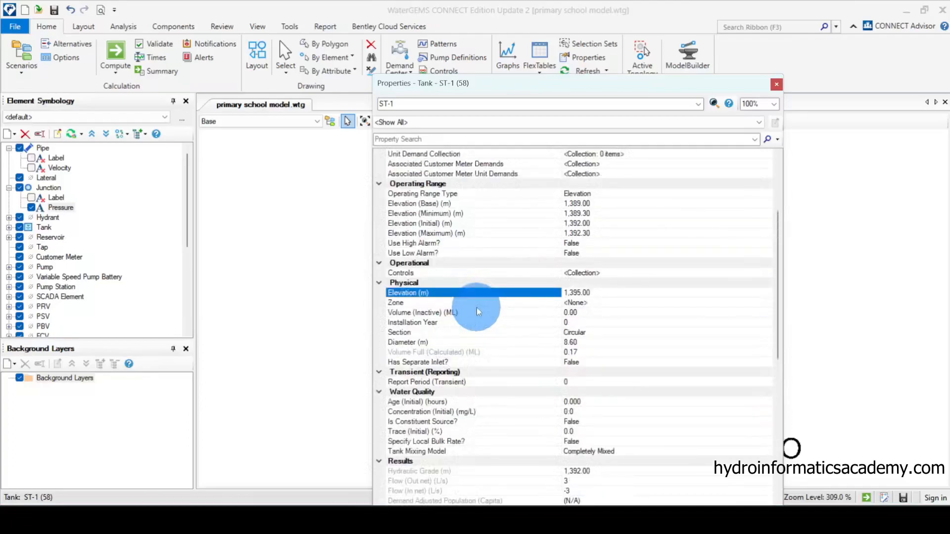
left_click(519, 203)
left_click(583, 203)
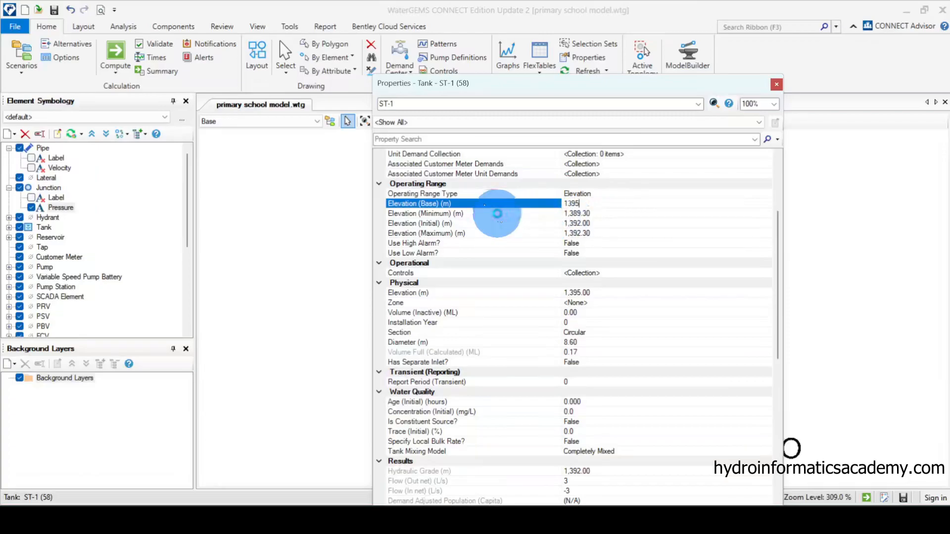
left_click(497, 214)
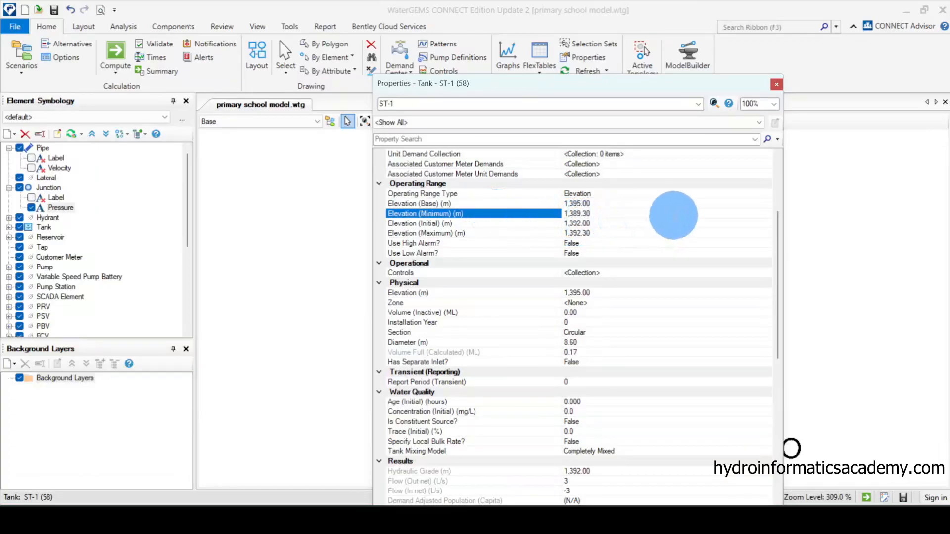
left_click(579, 214)
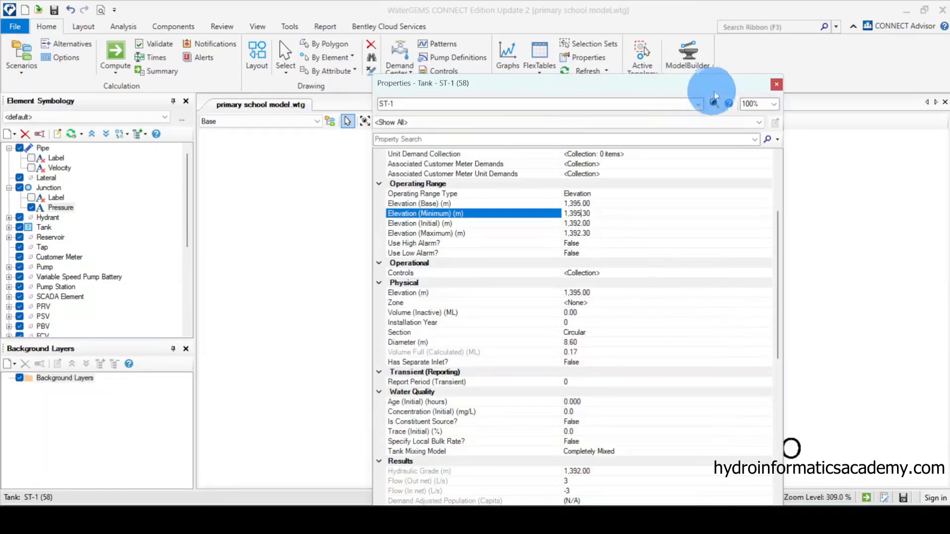
left_click(776, 84)
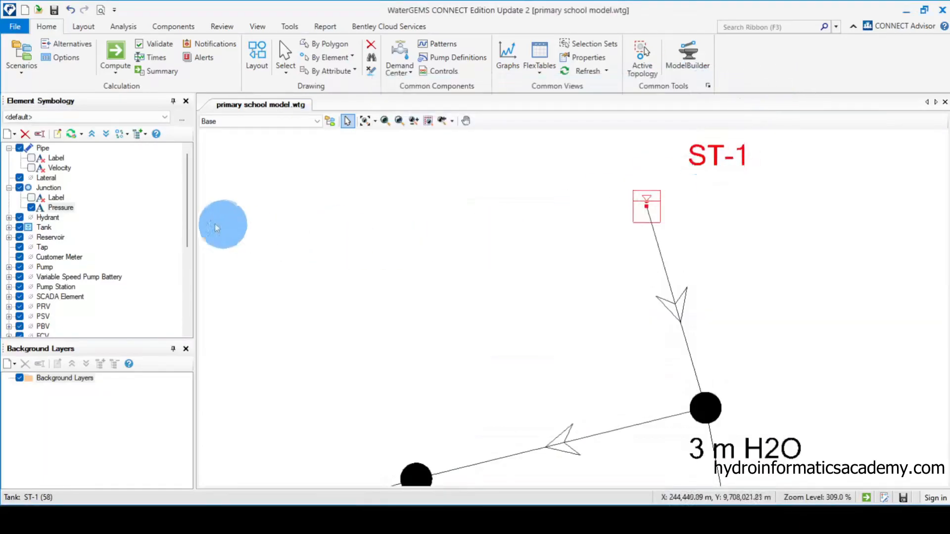
Compute the Base scenario, read the user notification for tank ST-1 and close the notification list.
left_click(115, 52)
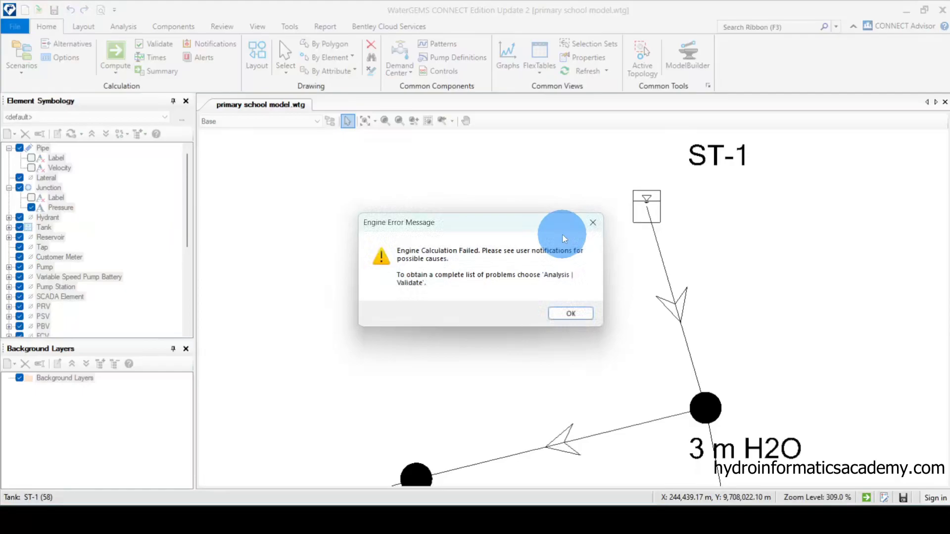
left_click(570, 314)
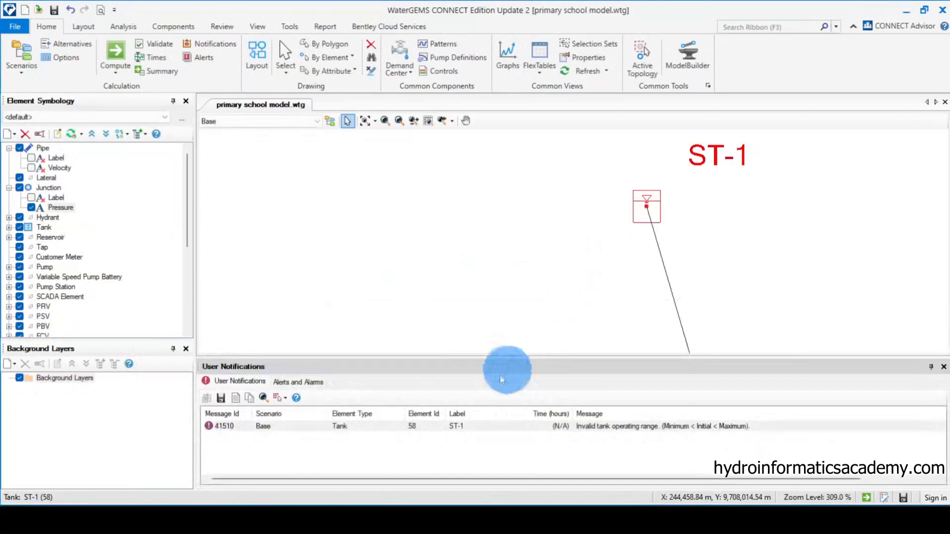
left_click(346, 425)
left_click(492, 434)
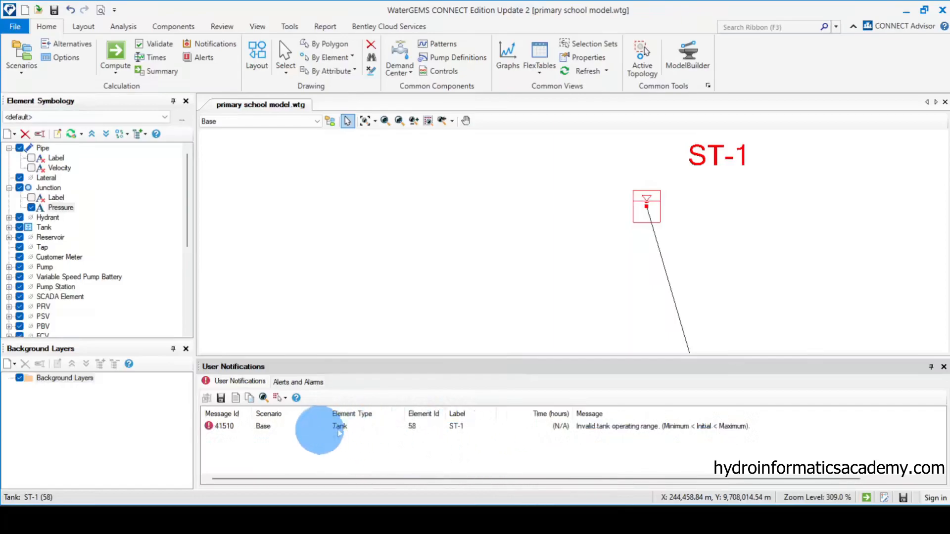
left_click(943, 367)
Set tank ST-1's initial elevation to 1397 m and maximum elevation to 1397.30 m, and close its properties.
double_click(652, 203)
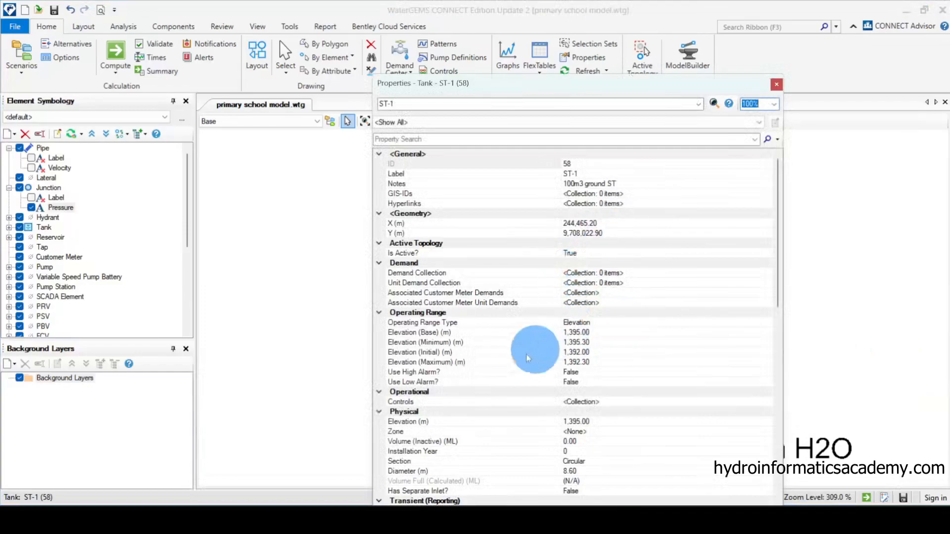
scroll(537, 354, "down", 3)
left_click(479, 253)
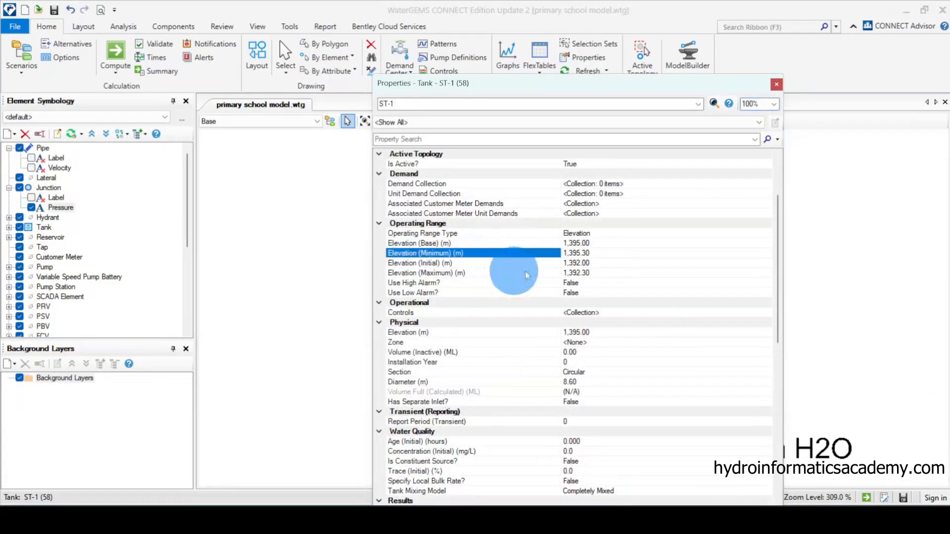
left_click(483, 263)
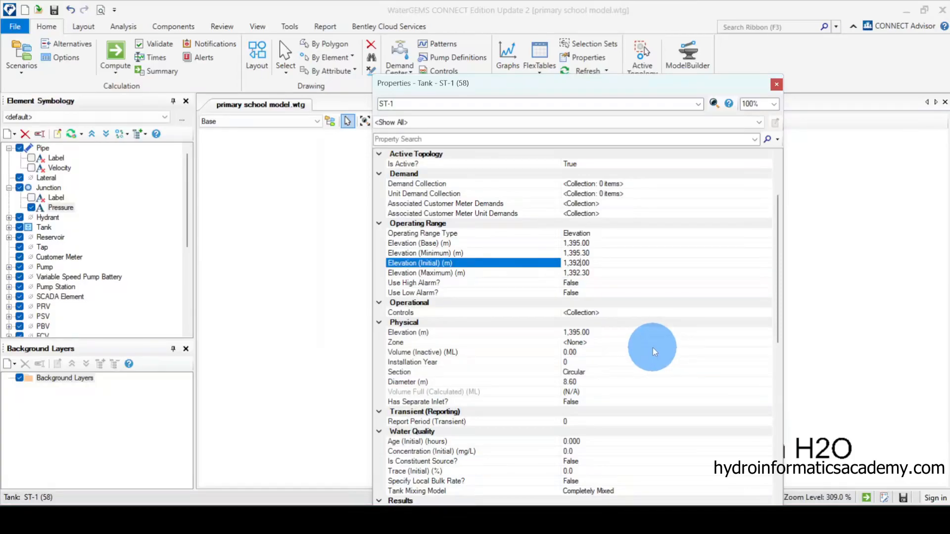
key("BackSpace")
type("7")
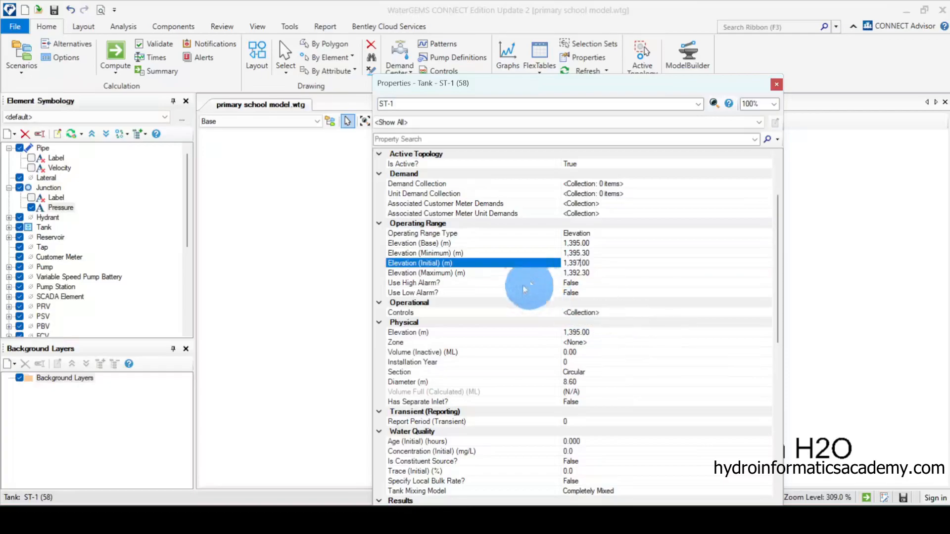
left_click(503, 273)
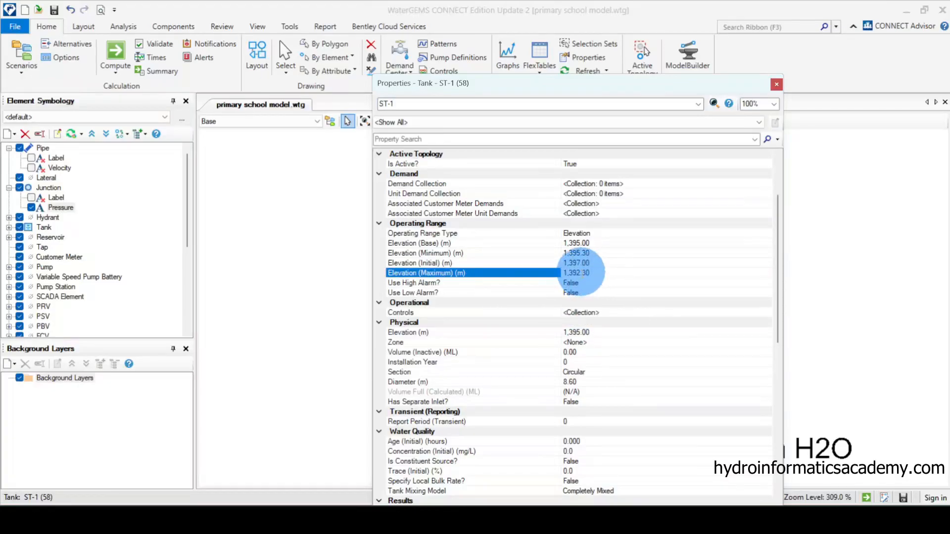
key("BackSpace")
type("7")
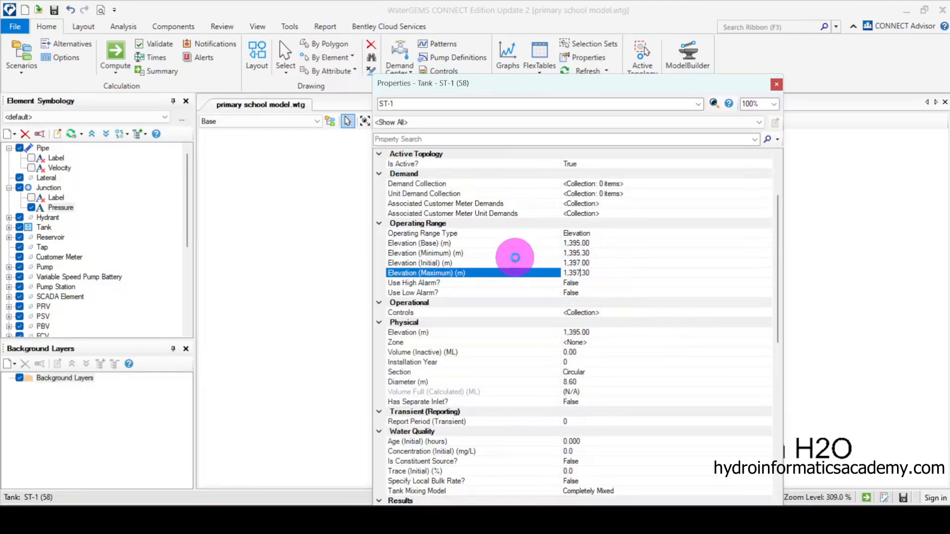
left_click(509, 263)
left_click(777, 86)
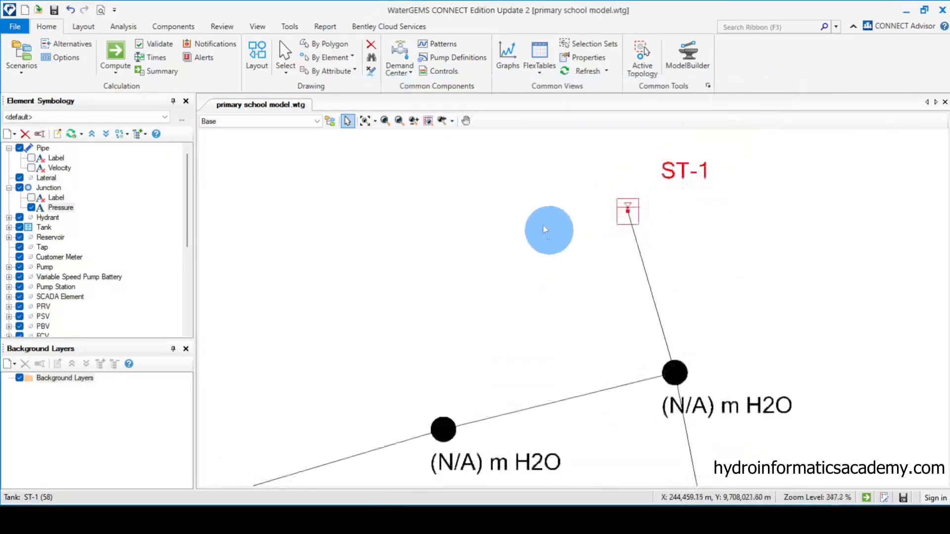
Compute the Base scenario with the raised tank operating range and close the calculation summary.
scroll(500, 233, "down", 3)
left_click(115, 55)
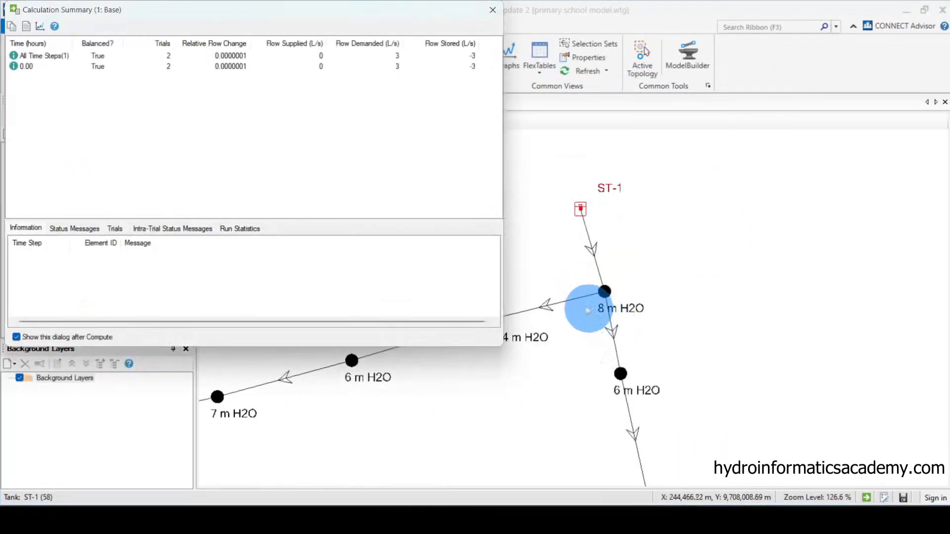
left_click(492, 10)
Select the dead-end junctions J-4 and J-18 in turn and check their recalculated pressures.
scroll(758, 144, "down", 3)
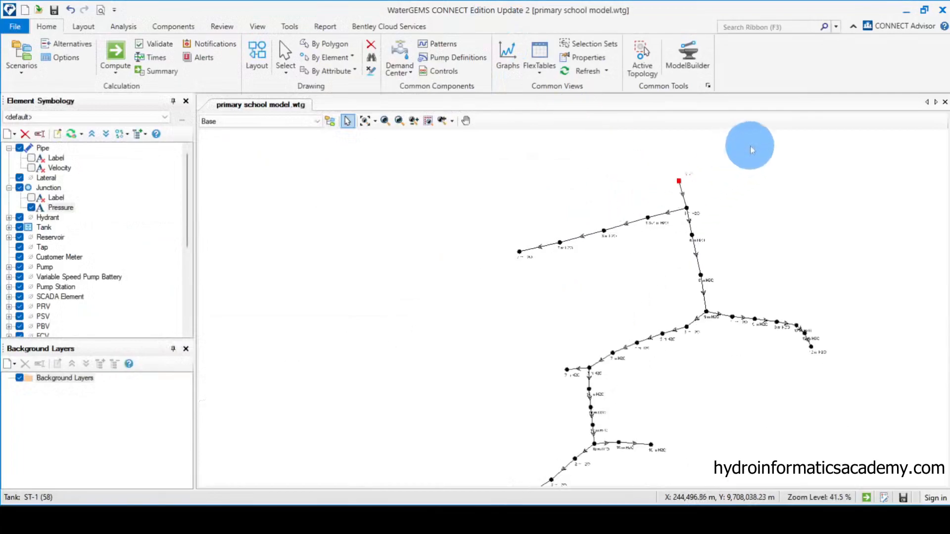
scroll(549, 223, "up", 5)
left_click_drag(345, 240, 556, 348)
scroll(454, 219, "down", 4)
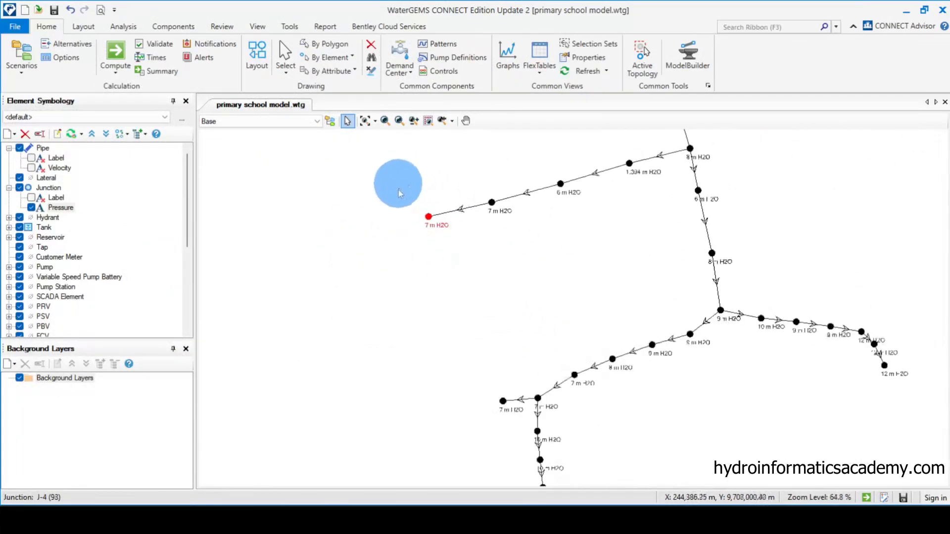
scroll(449, 265, "up", 4)
left_click_drag(443, 225, 525, 292)
scroll(460, 227, "down", 4)
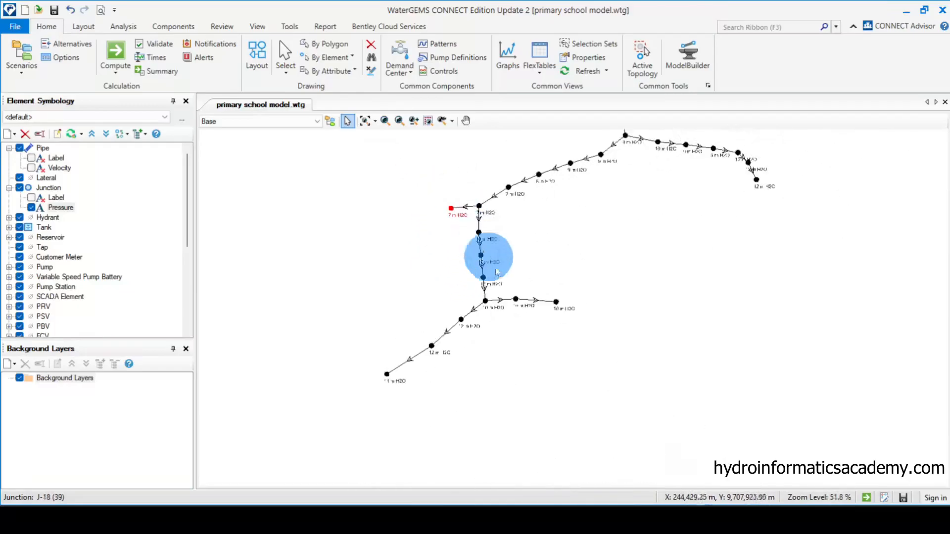
Check the recalculated pressures down the southern line and at the ends of the southwestern and eastern branches.
scroll(547, 318, "up", 3)
scroll(618, 250, "down", 2)
scroll(423, 318, "up", 3)
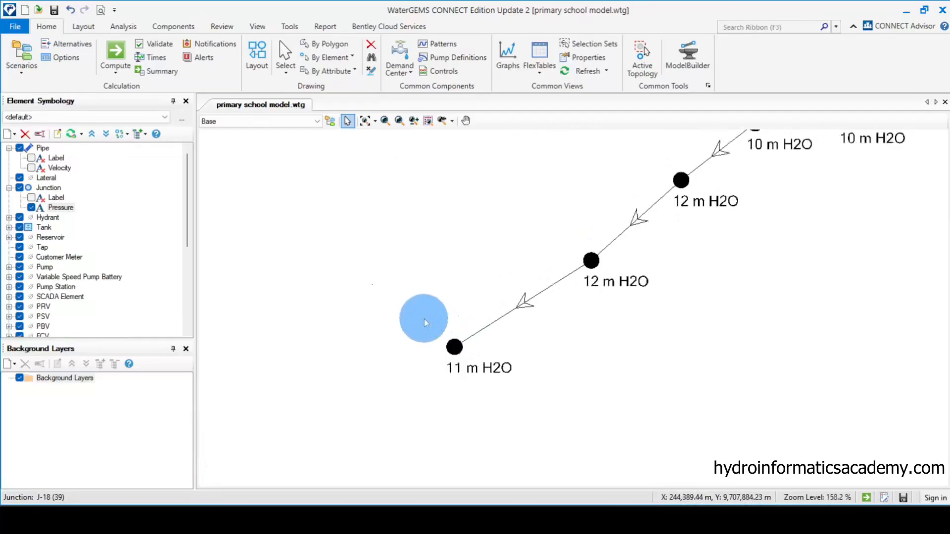
scroll(406, 400, "down", 3)
scroll(759, 207, "up", 4)
scroll(755, 207, "up", 4)
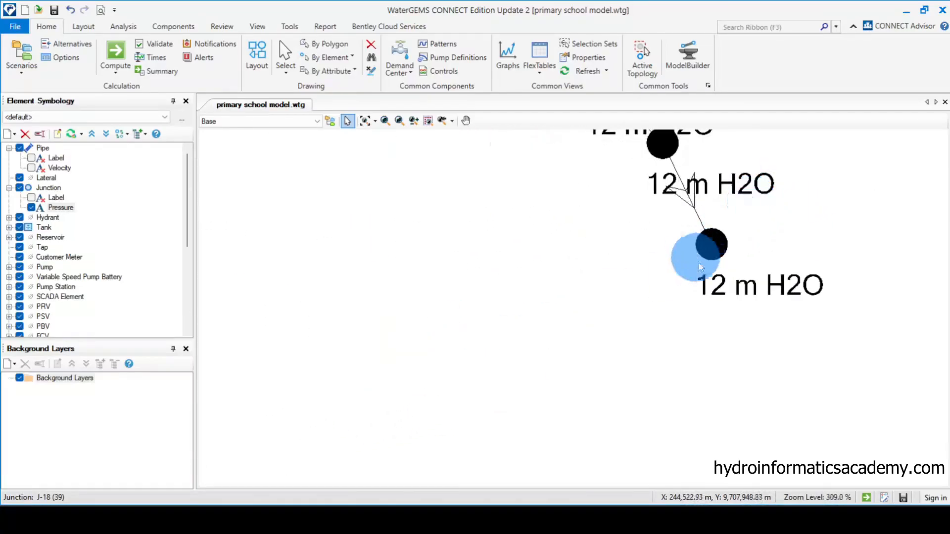
scroll(721, 381, "down", 8)
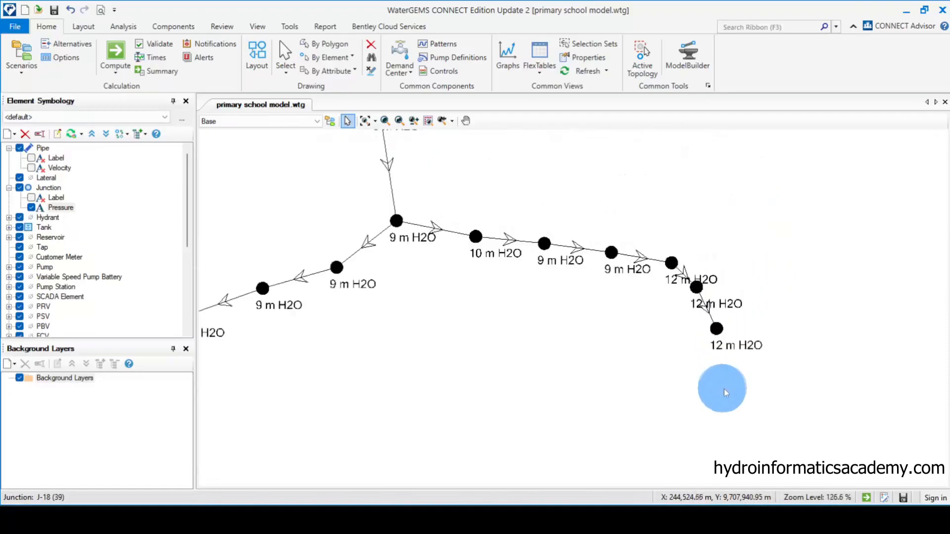
Review the recalculated pressures from tank ST-1 along the main line and its northwestern branch.
scroll(579, 172, "up", 3)
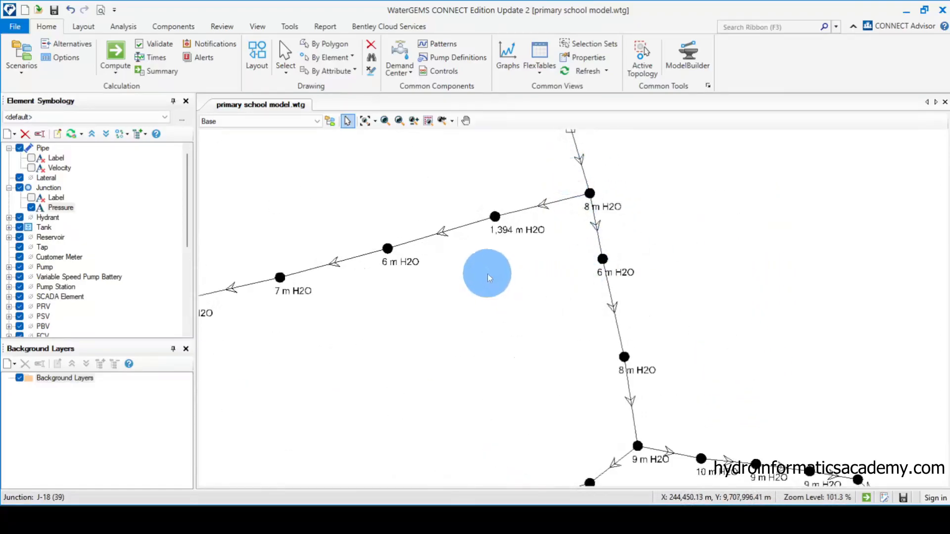
scroll(771, 259, "down", 2)
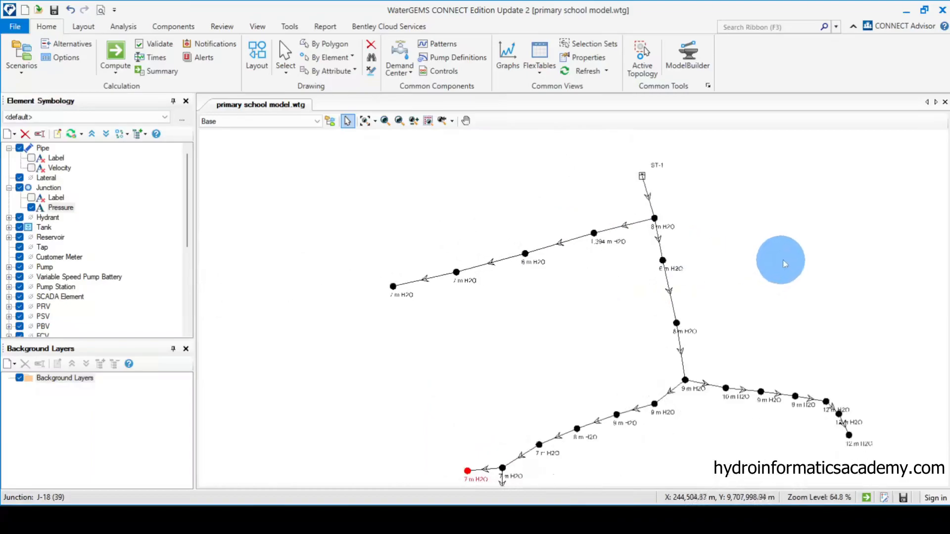
scroll(707, 321, "up", 5)
scroll(665, 224, "down", 5)
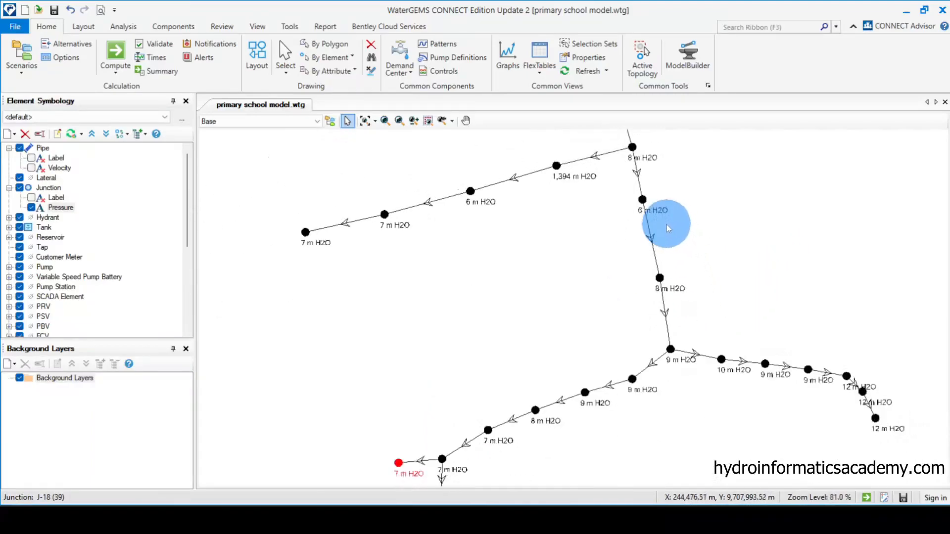
scroll(680, 358, "up", 1)
scroll(680, 358, "up", 1)
scroll(681, 371, "down", 2)
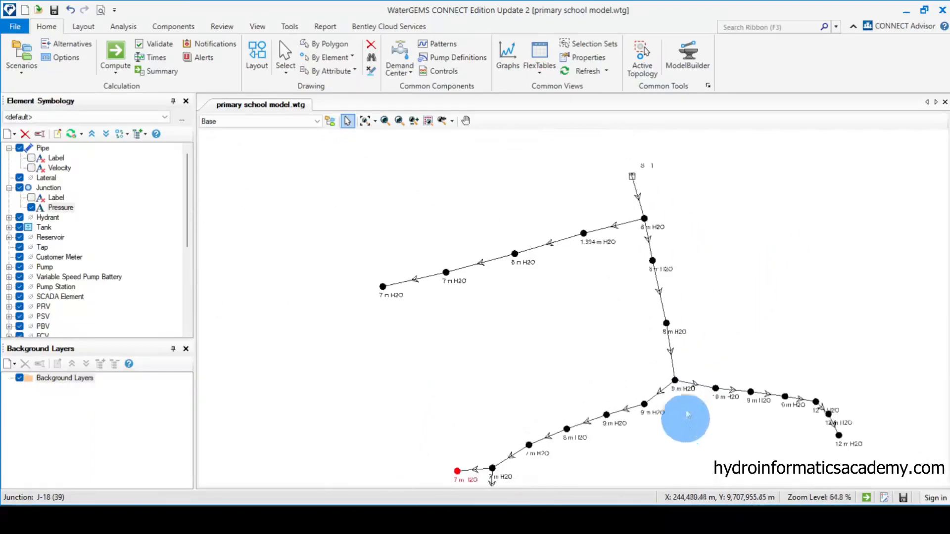
Open the properties of the abnormally pressurised junction J-5 on the northwestern branch and inspect its elevation and results.
scroll(616, 247, "up", 7)
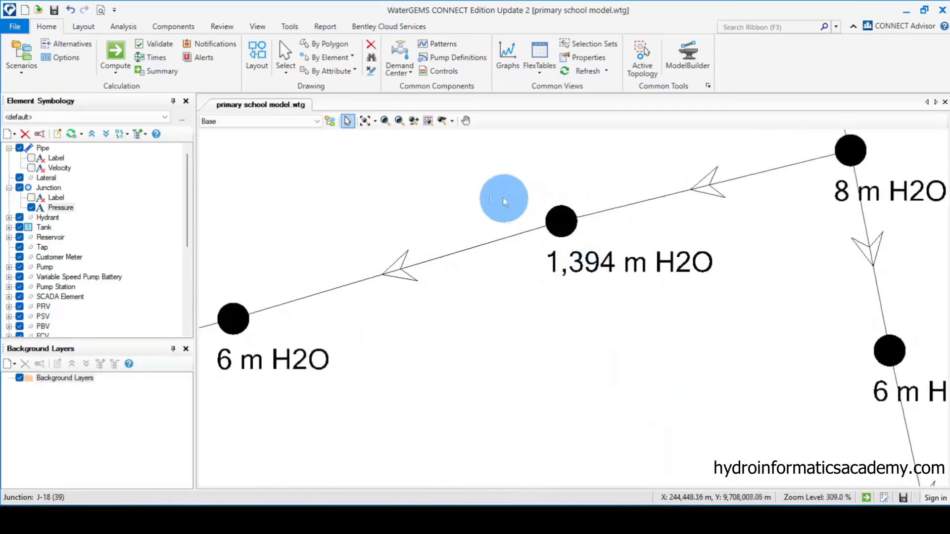
left_click_drag(486, 167, 693, 301)
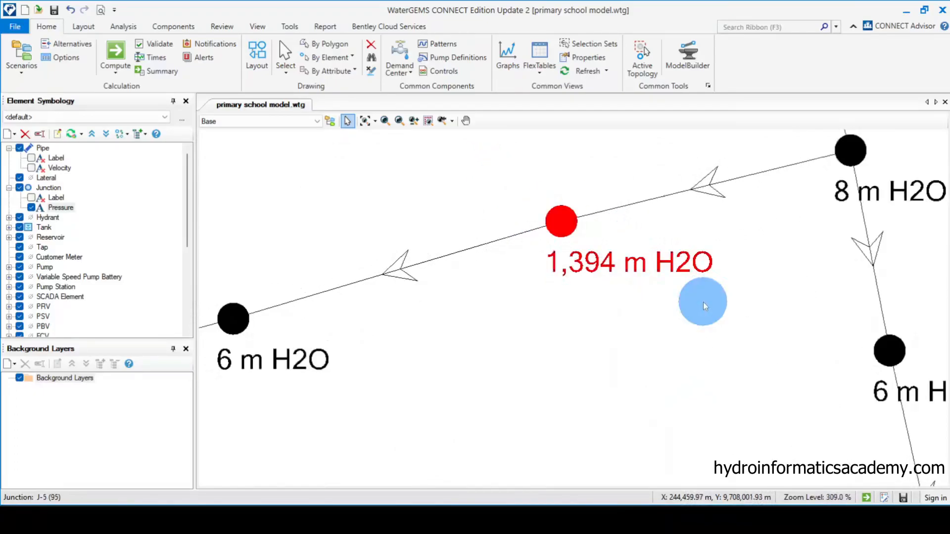
double_click(562, 225)
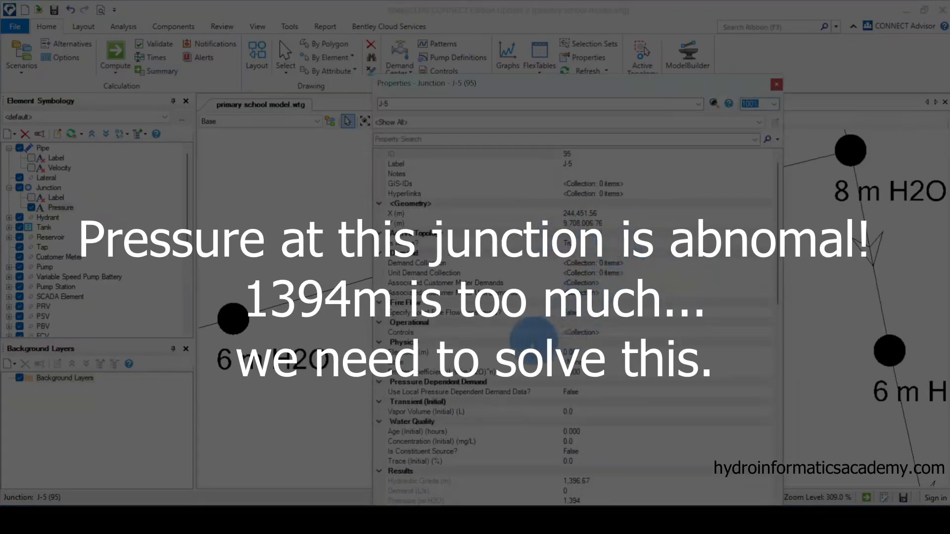
scroll(495, 332, "down", 1)
scroll(495, 333, "down", 3)
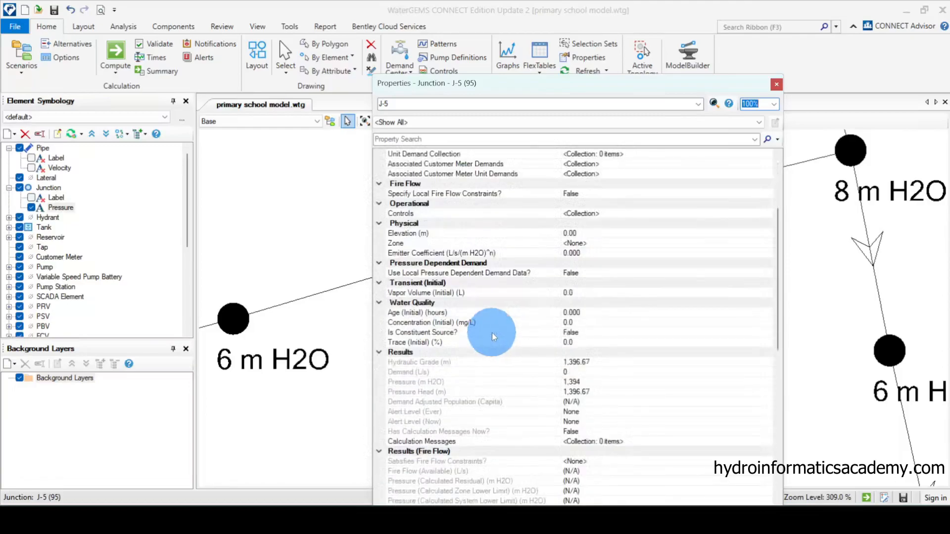
Look up the matching junction's elevation in the EPANET model, return to WaterGEMS and set J-5's elevation to 1390 m.
left_click(395, 371)
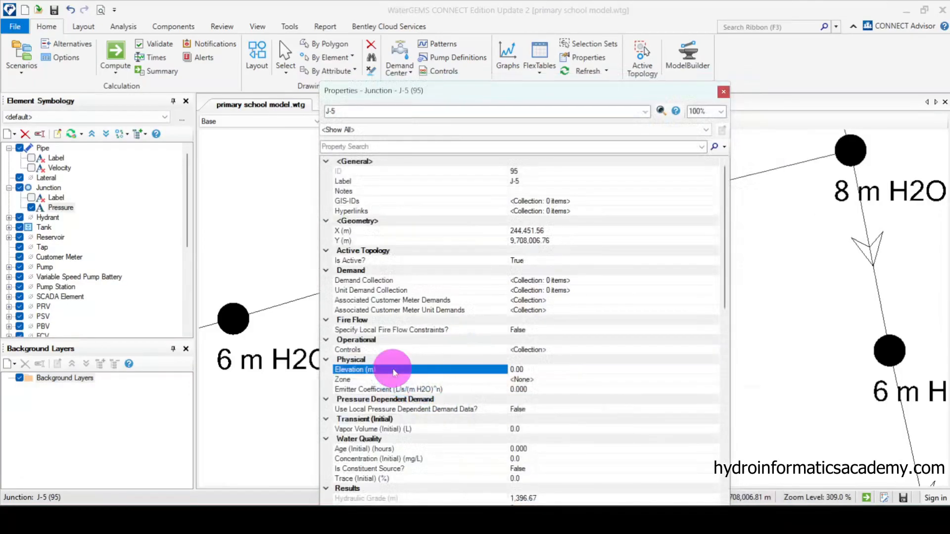
left_click(516, 370)
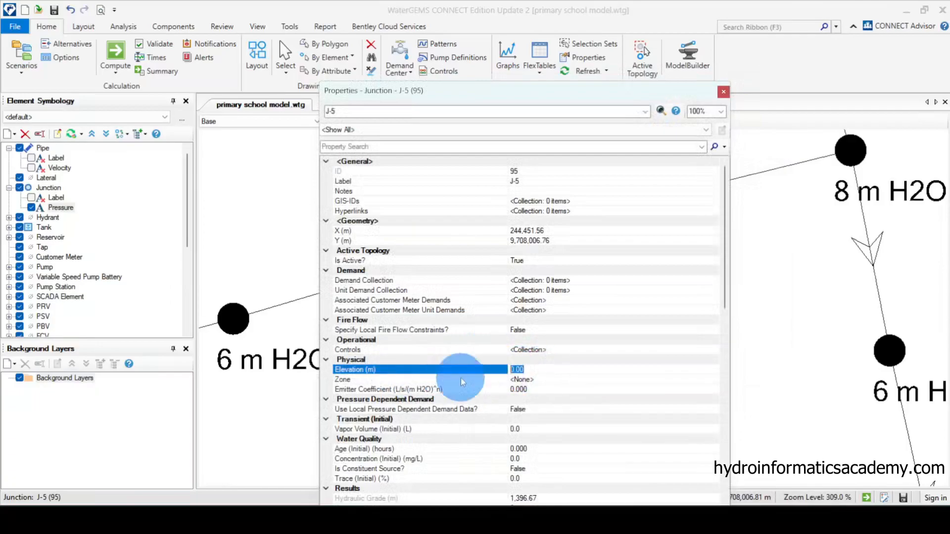
left_click(550, 524)
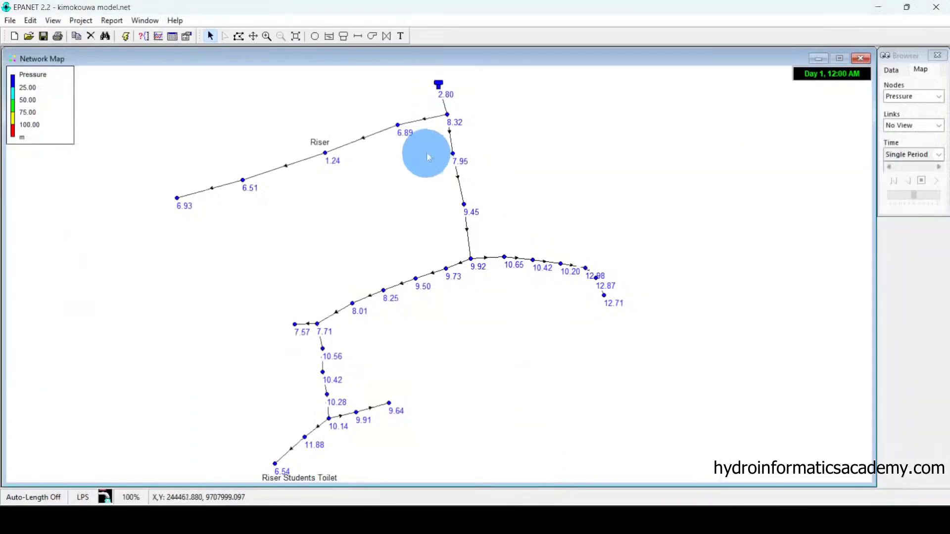
double_click(398, 128)
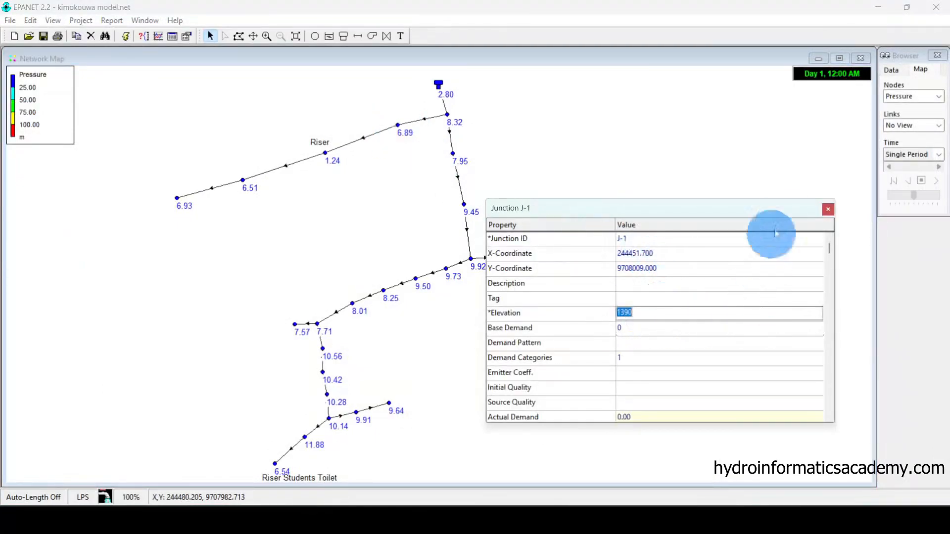
left_click(828, 209)
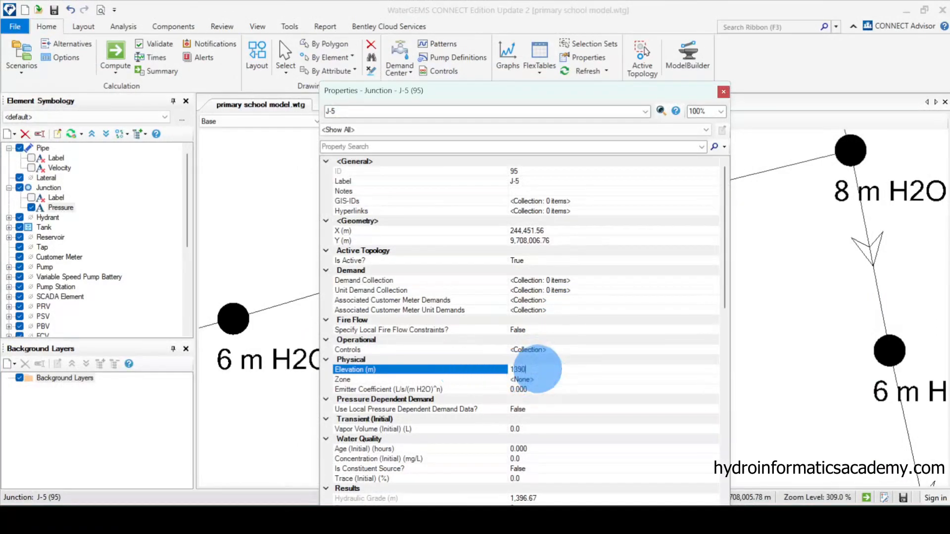
left_click(723, 91)
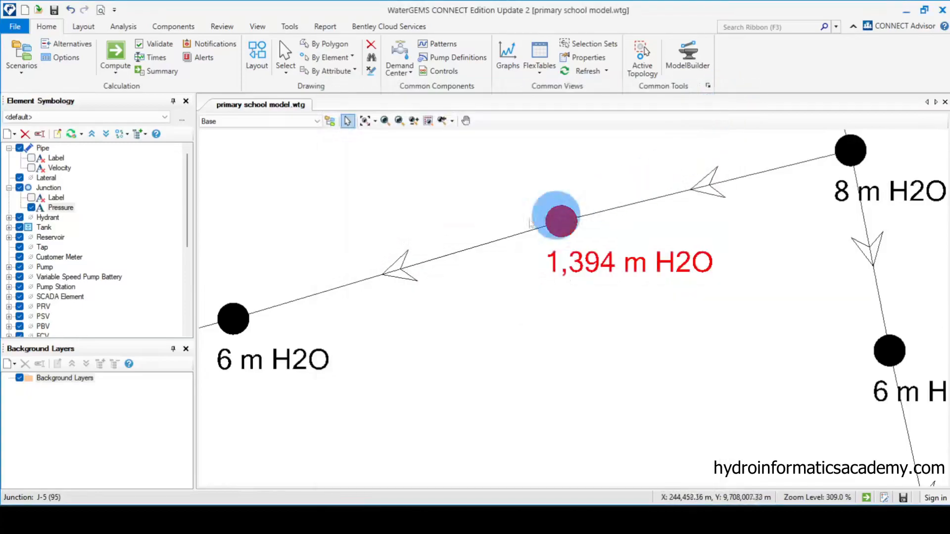
Recompute the Base scenario, close the calculation summary and check the pressures at J-5 and along the northwestern branch.
left_click(116, 50)
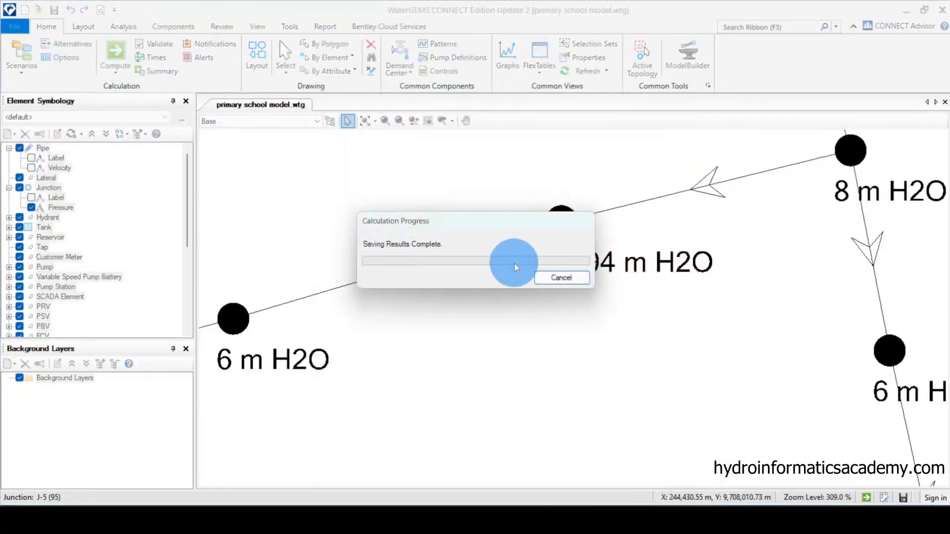
left_click(493, 10)
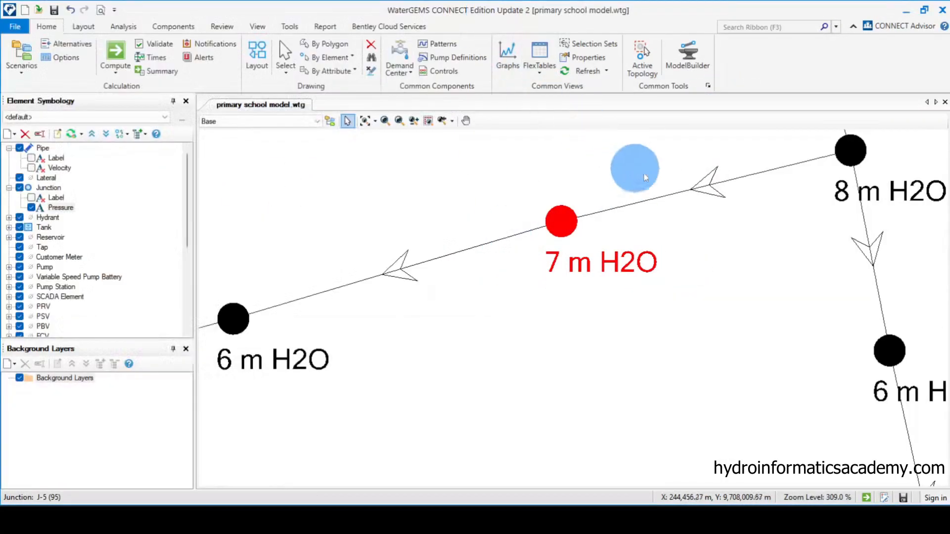
scroll(623, 168, "down", 3)
scroll(621, 176, "down", 5)
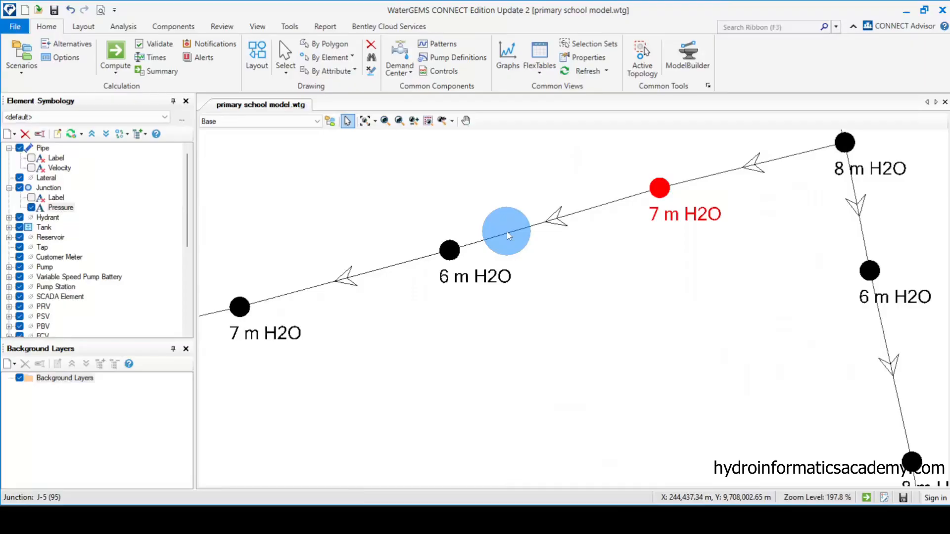
scroll(506, 231, "down", 3)
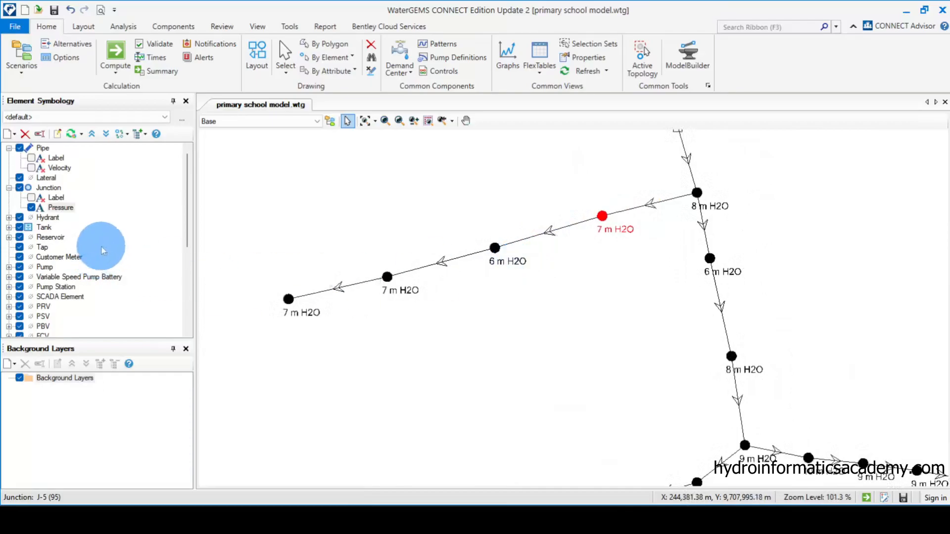
Hide the junction pressure labels and add a Headloss Gradient annotation to all pipes.
left_click(31, 207)
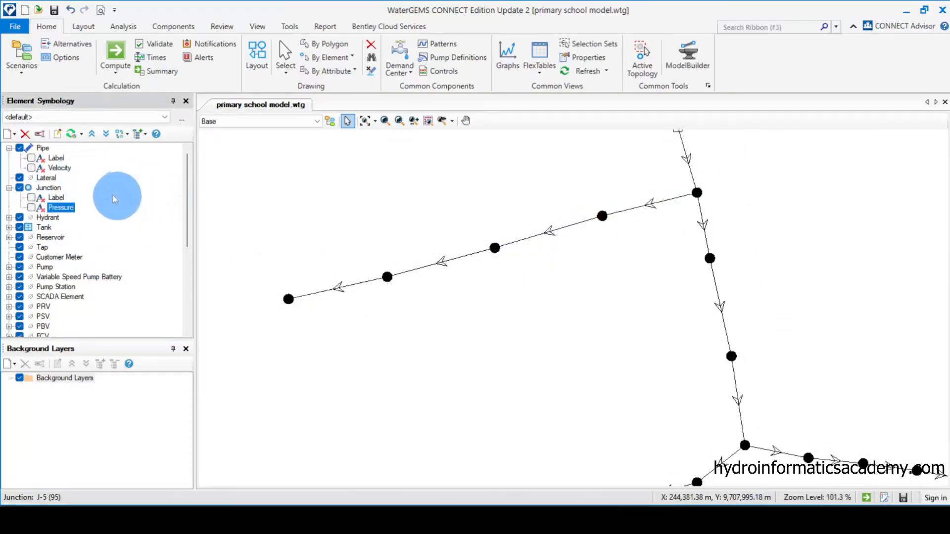
right_click(44, 150)
mouse_move(74, 156)
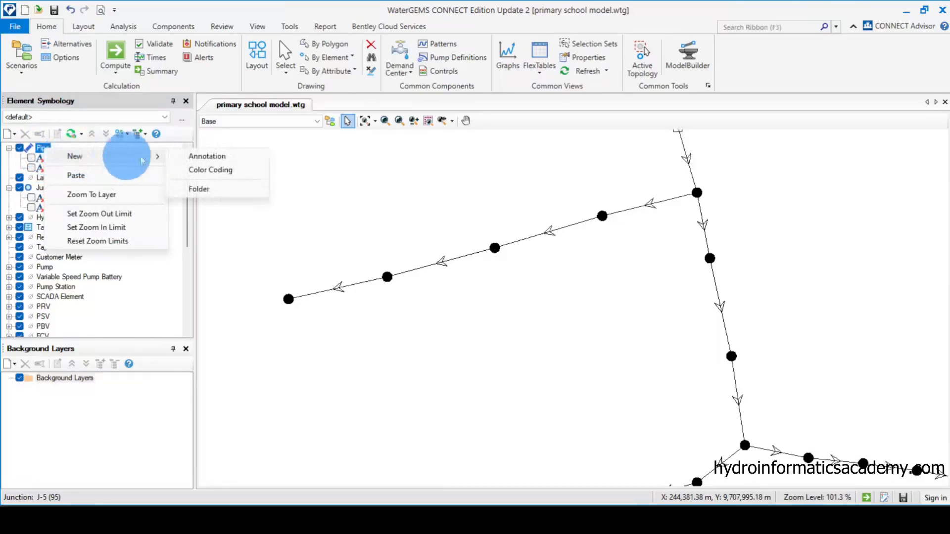
left_click(207, 156)
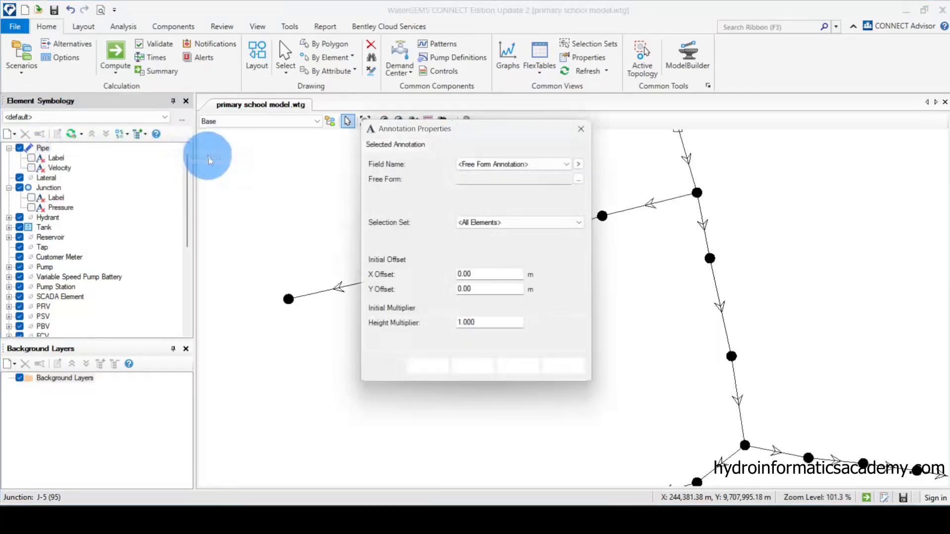
left_click(579, 164)
mouse_move(626, 248)
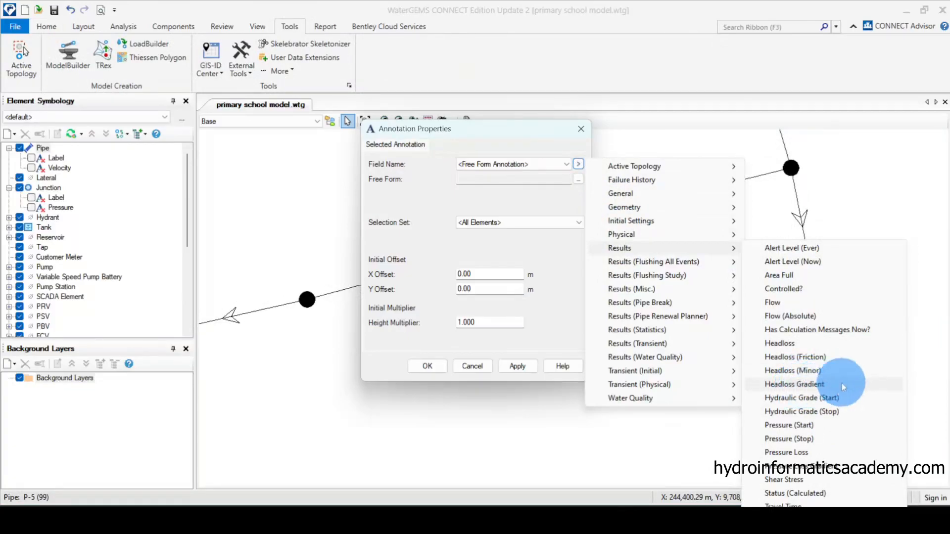
left_click(817, 385)
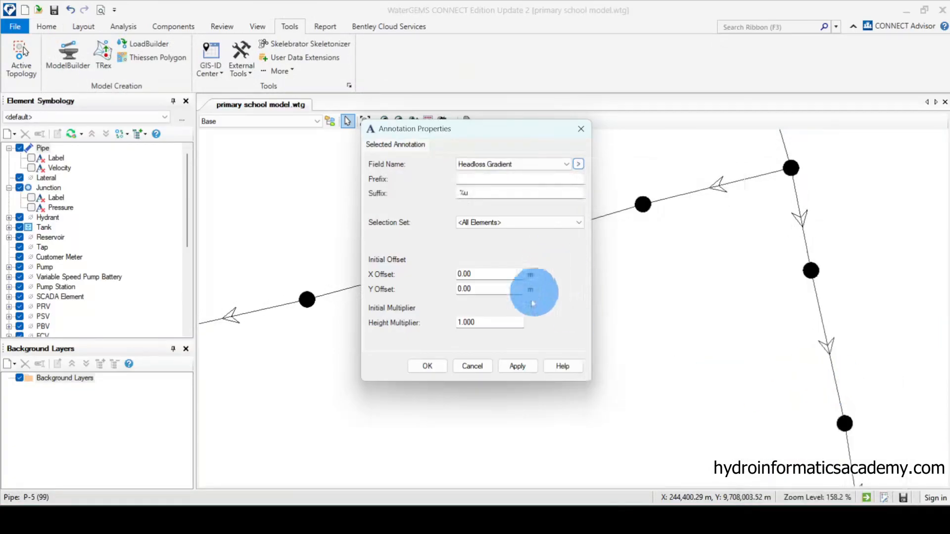
left_click(517, 367)
mouse_move(538, 139)
left_mouse_down()
mouse_move(586, 254)
mouse_move(710, 303)
mouse_move(391, 173)
left_mouse_up()
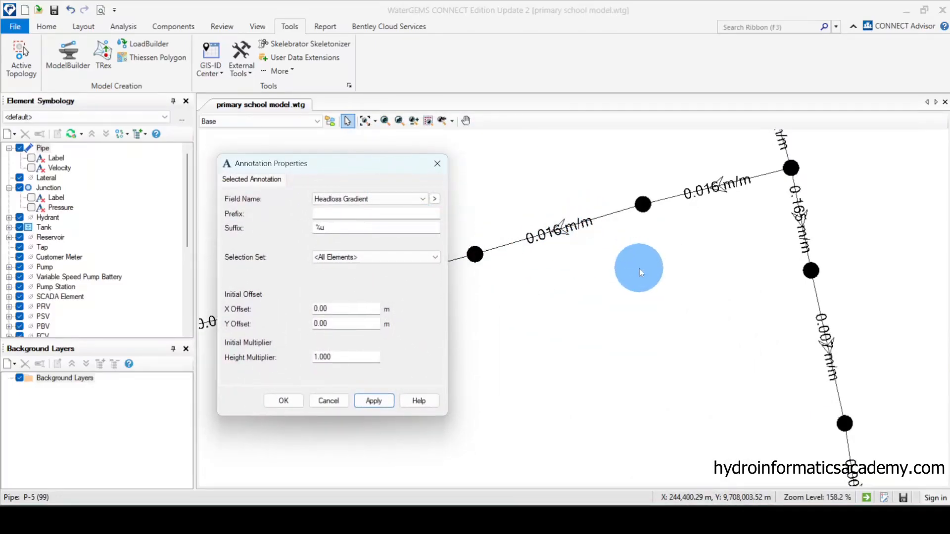
left_click(283, 401)
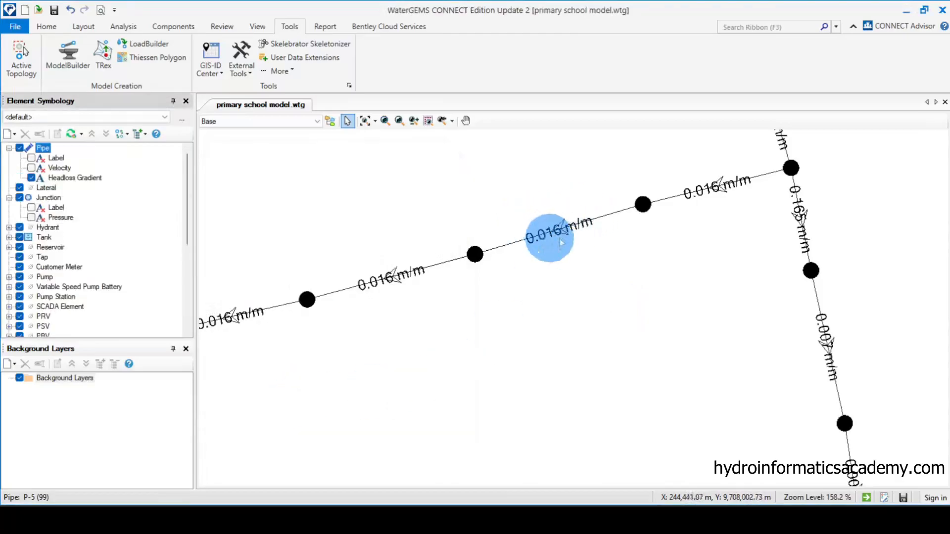
scroll(569, 225, "up", 3)
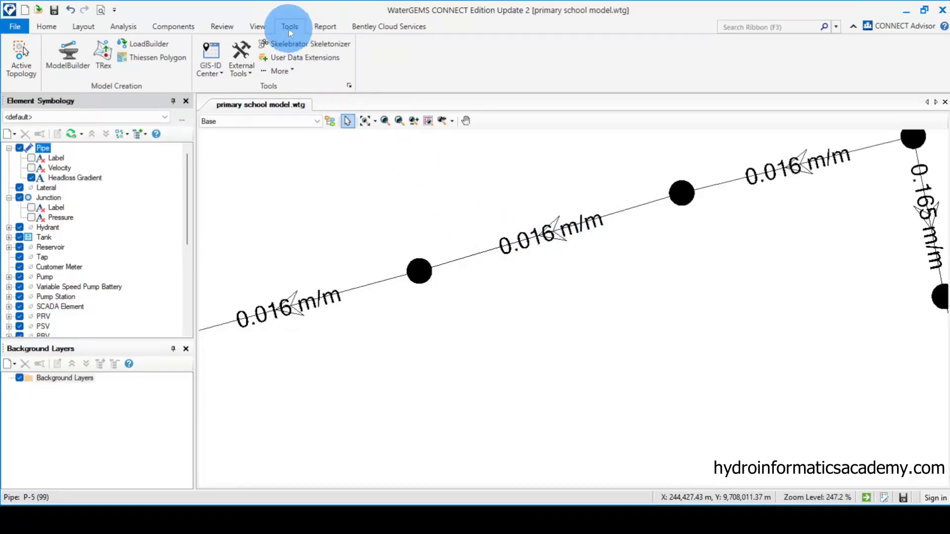
left_click(348, 87)
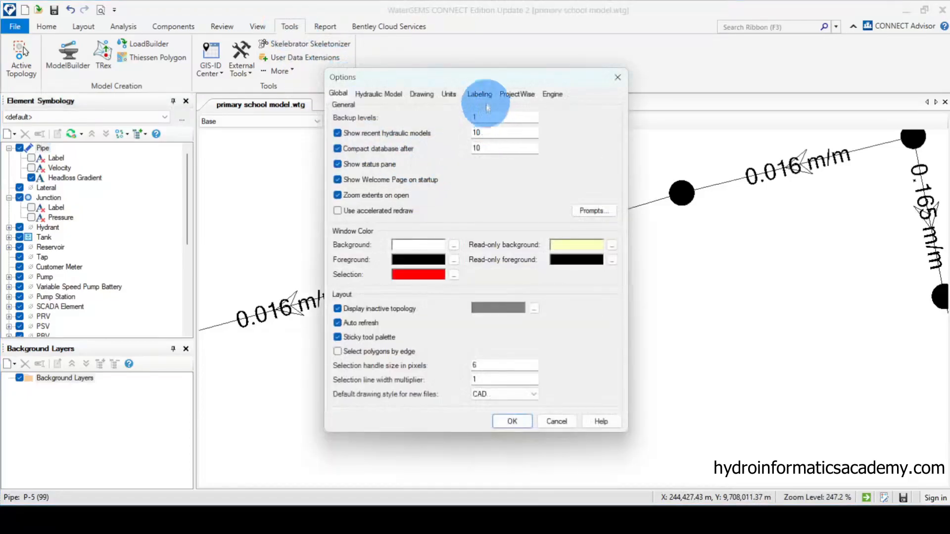
left_click(449, 94)
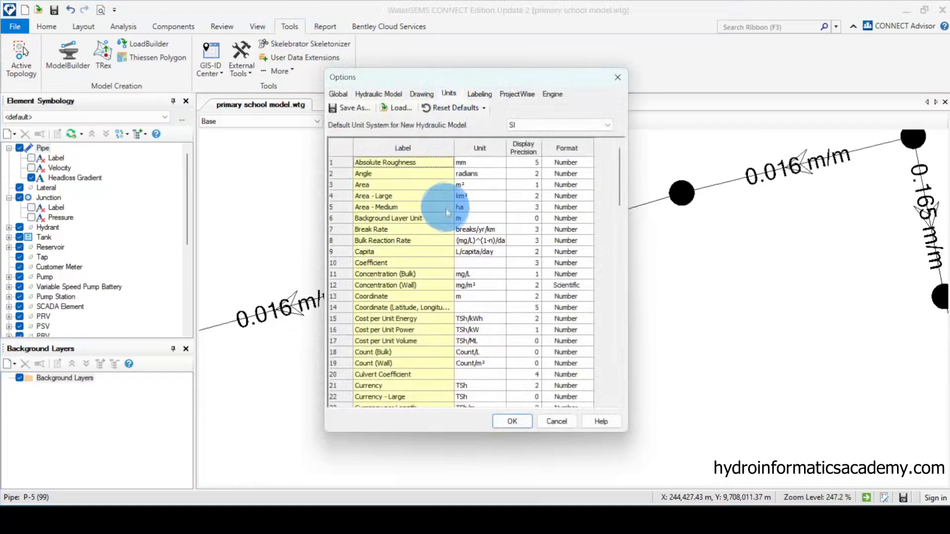
left_click(617, 77)
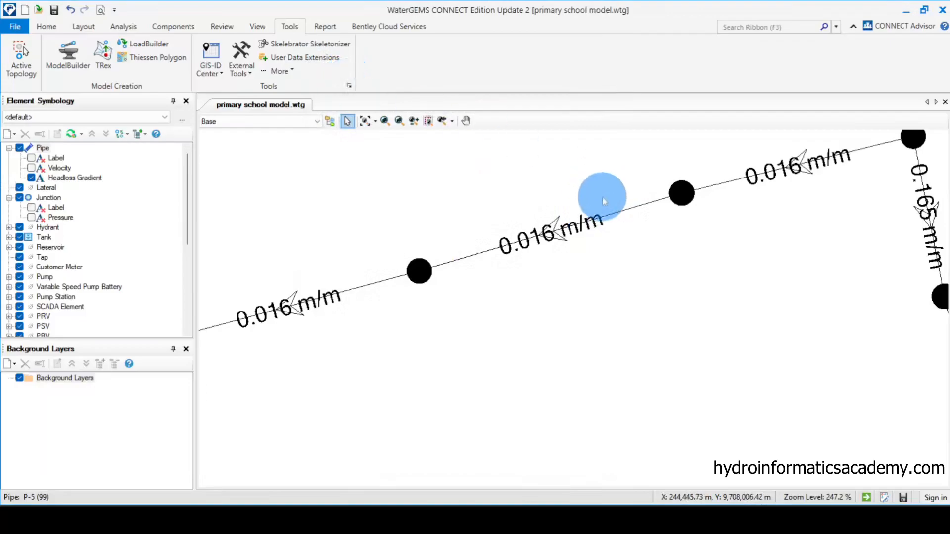
Open the unit and formatting options for the Headloss Gradient result in the properties of pipe P-5.
double_click(617, 218)
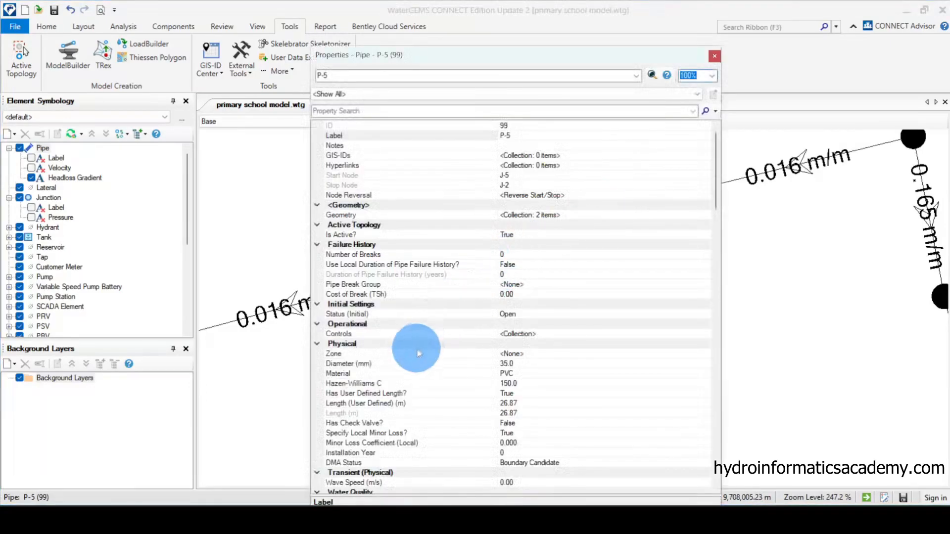
scroll(430, 349, "down", 4)
scroll(430, 352, "down", 4)
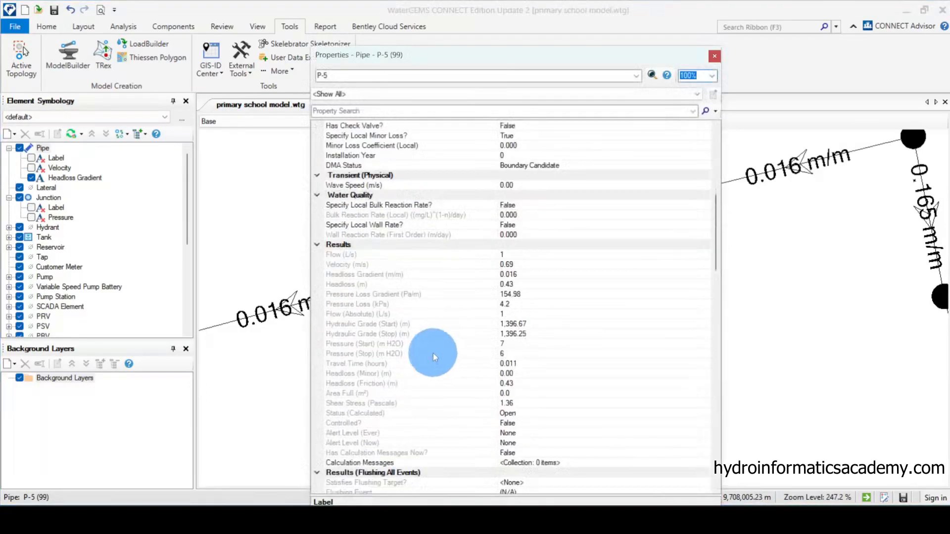
left_click(388, 265)
left_click(412, 275)
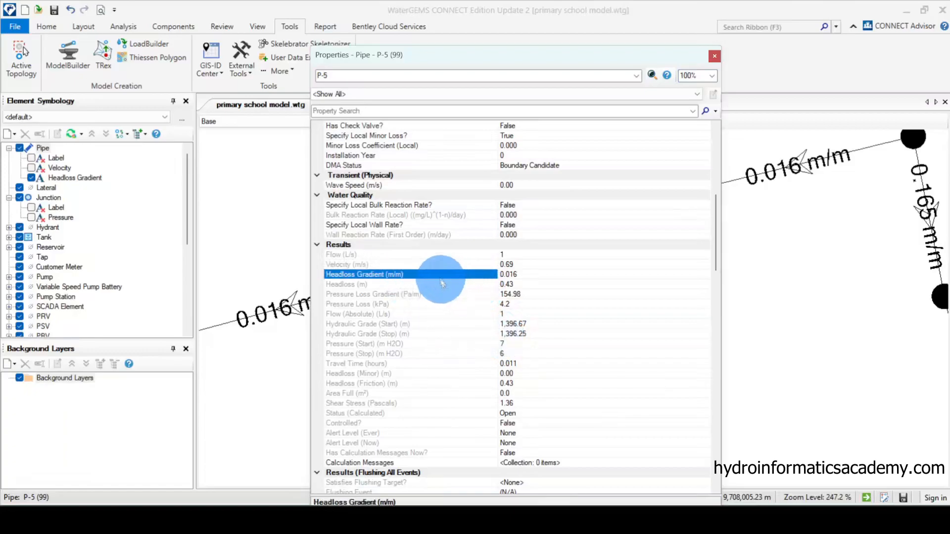
right_click(424, 279)
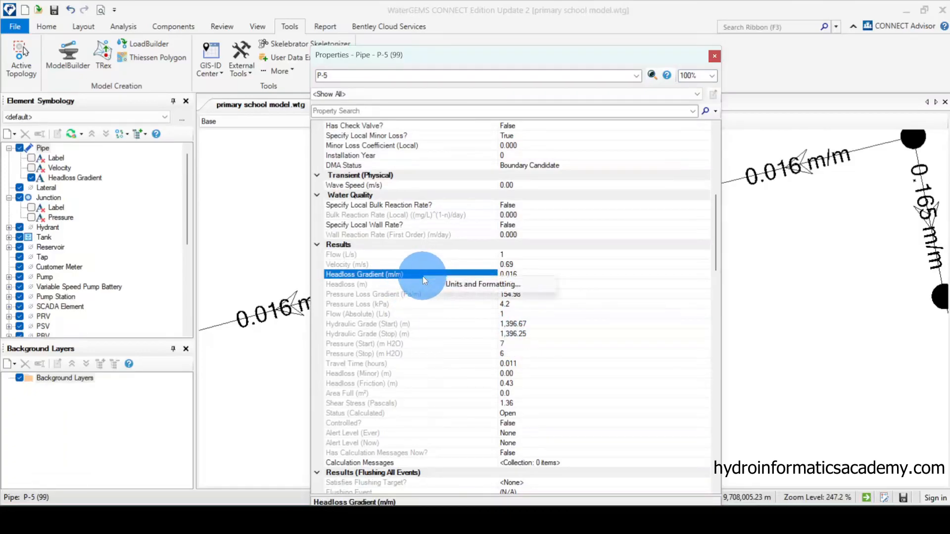
right_click(382, 275)
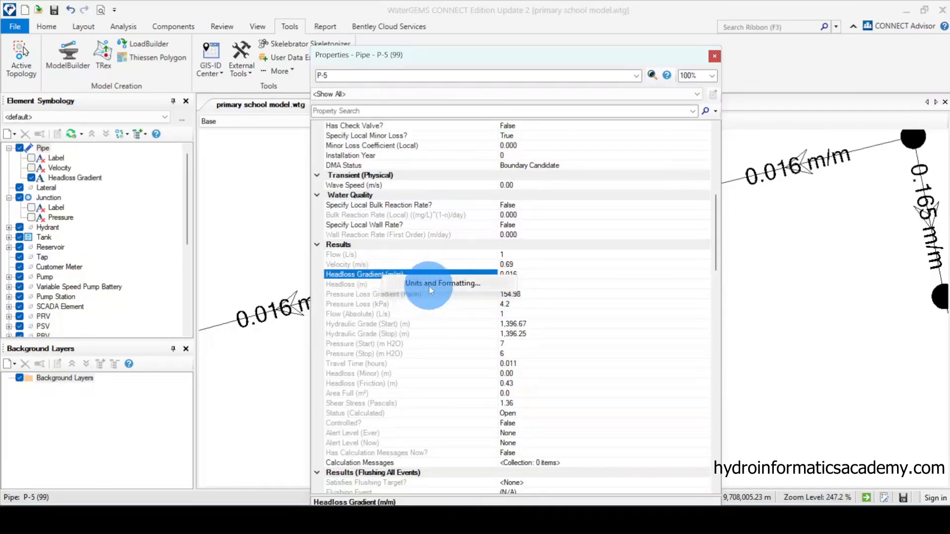
left_click(429, 286)
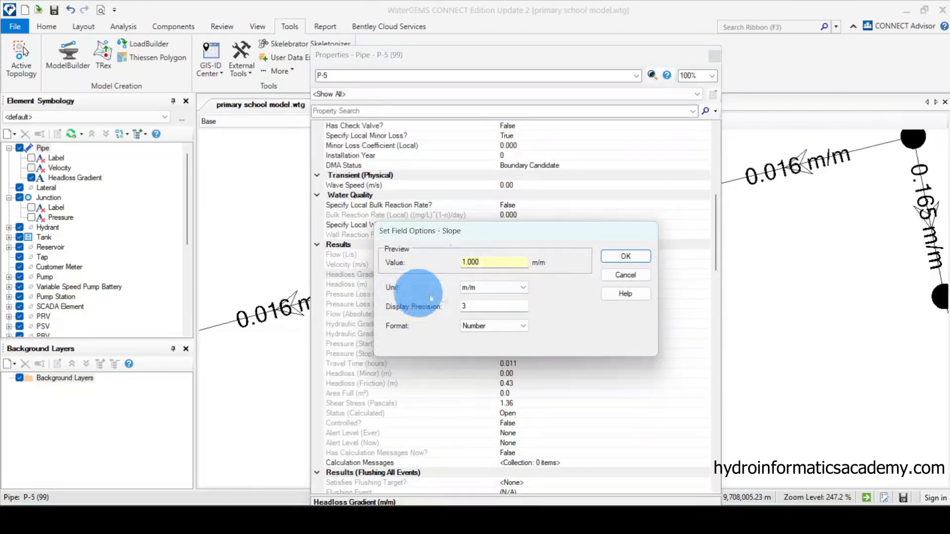
Set the slope unit to m/km with a display precision of 2, apply it and close the pipe properties.
left_click(480, 289)
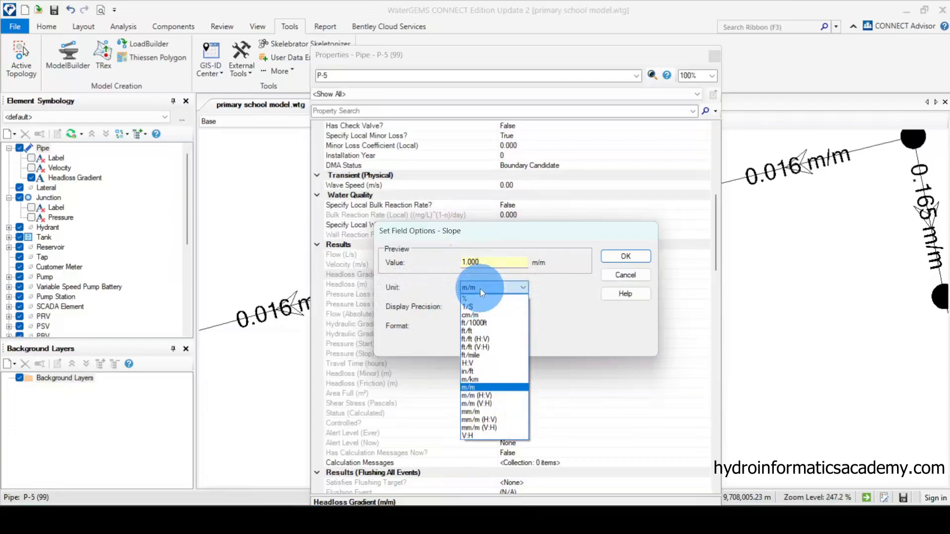
left_click(490, 379)
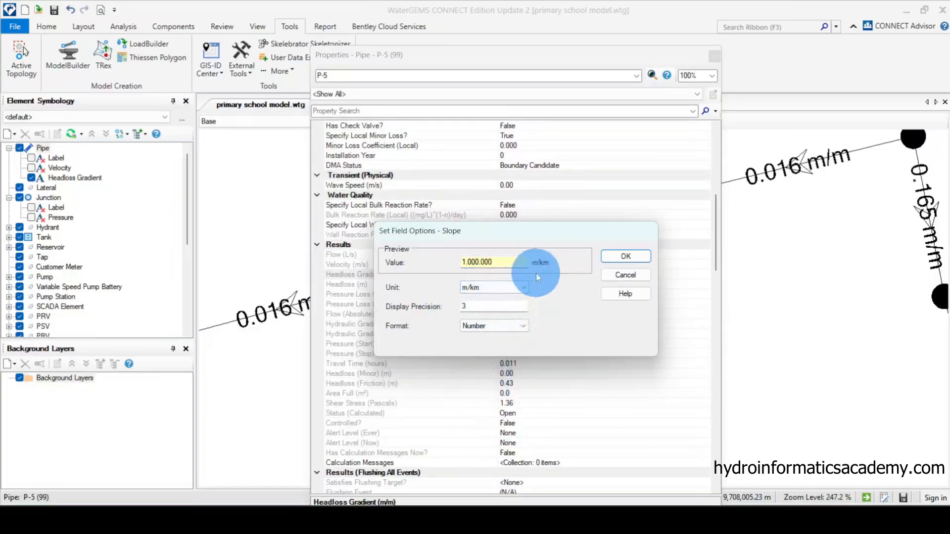
left_click_drag(462, 307, 503, 312)
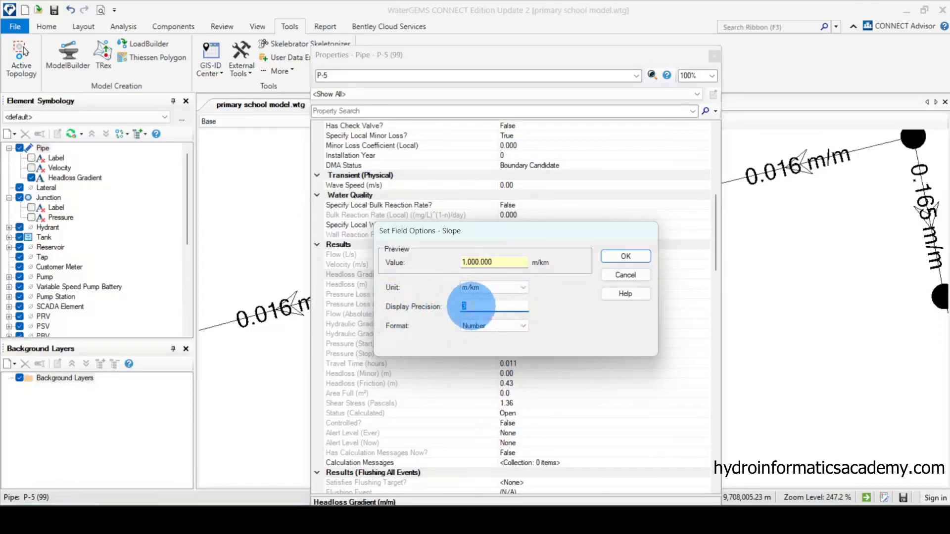
type("2")
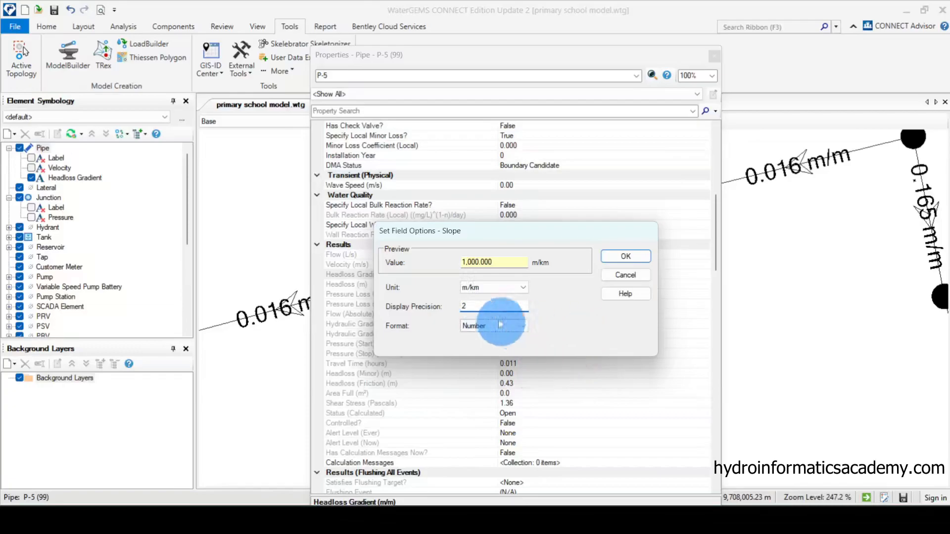
left_click(636, 258)
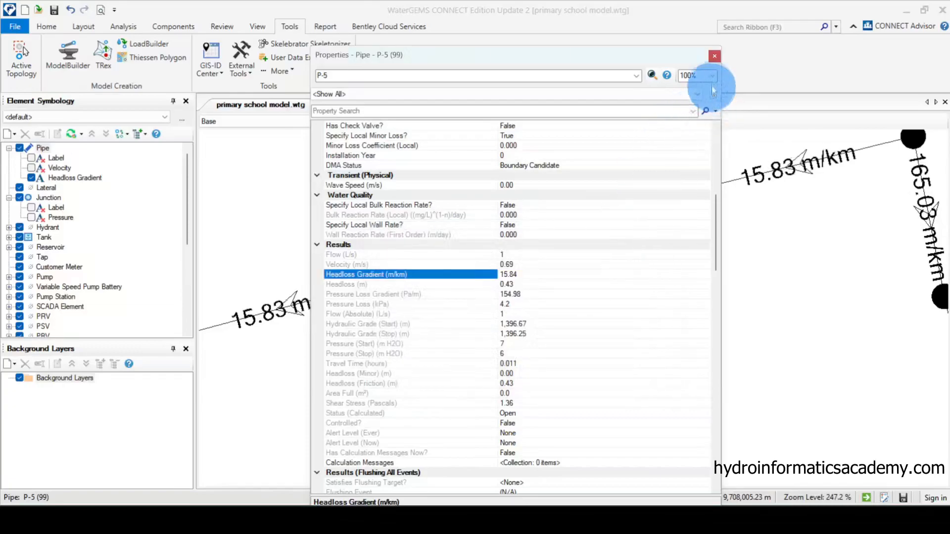
left_click(714, 56)
Edit the pipe Headloss Gradient annotation, setting its Y offset to -2.00 m, and apply the change.
scroll(653, 220, "down", 4)
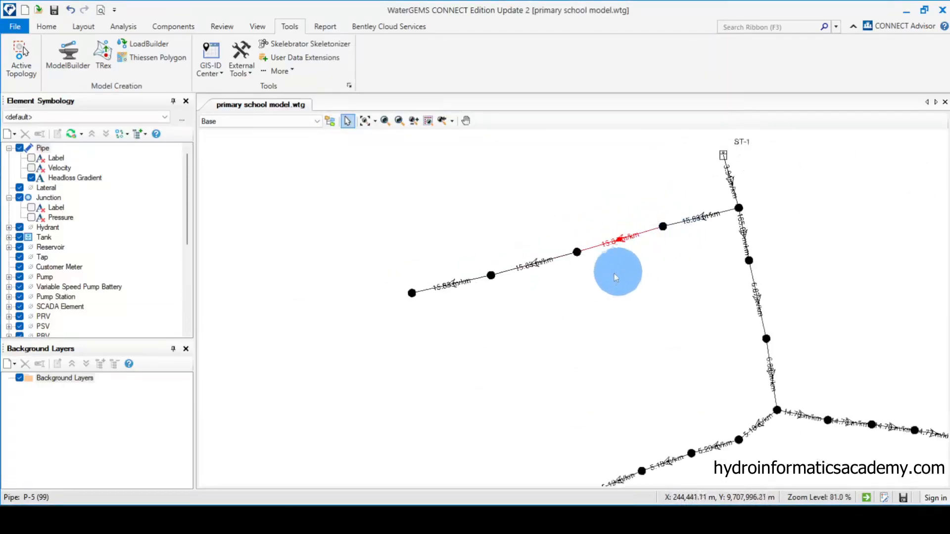
scroll(569, 253, "up", 3)
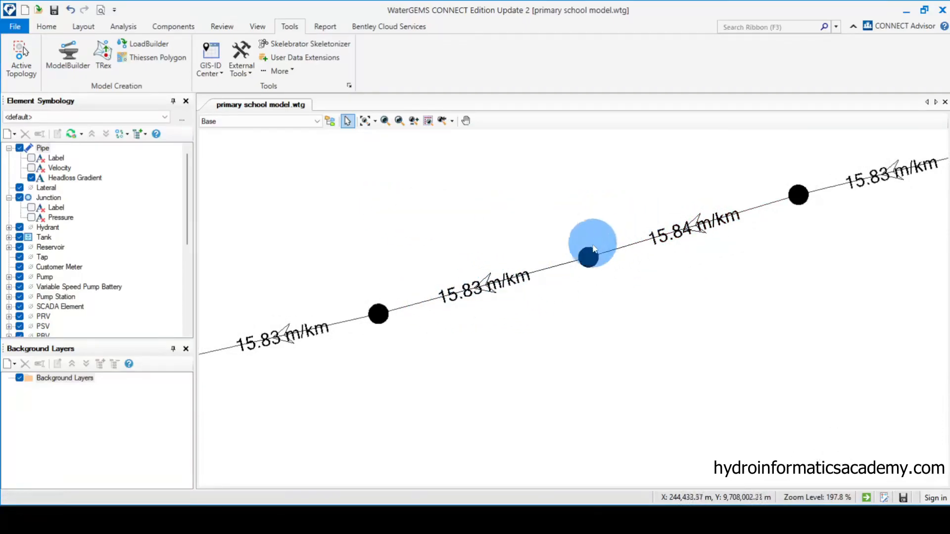
right_click(90, 181)
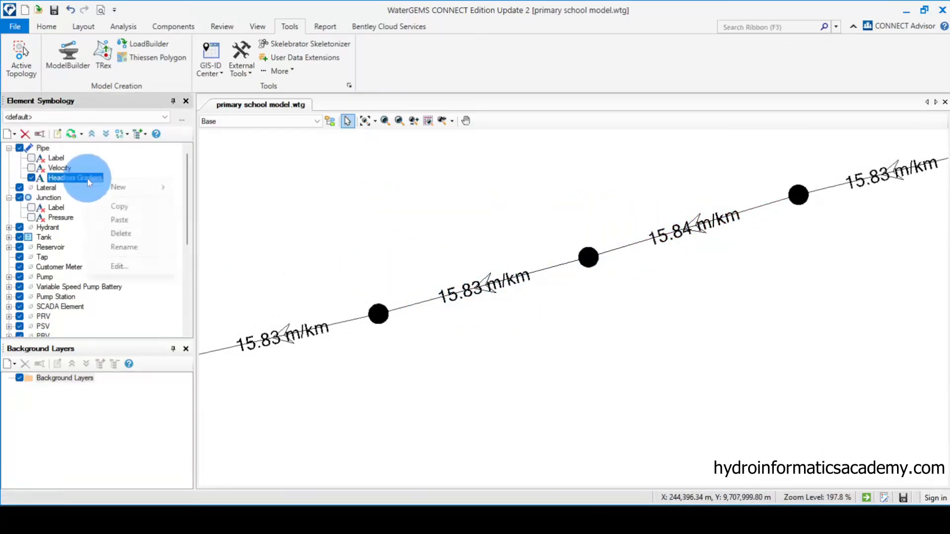
left_click(59, 181)
left_click(43, 148)
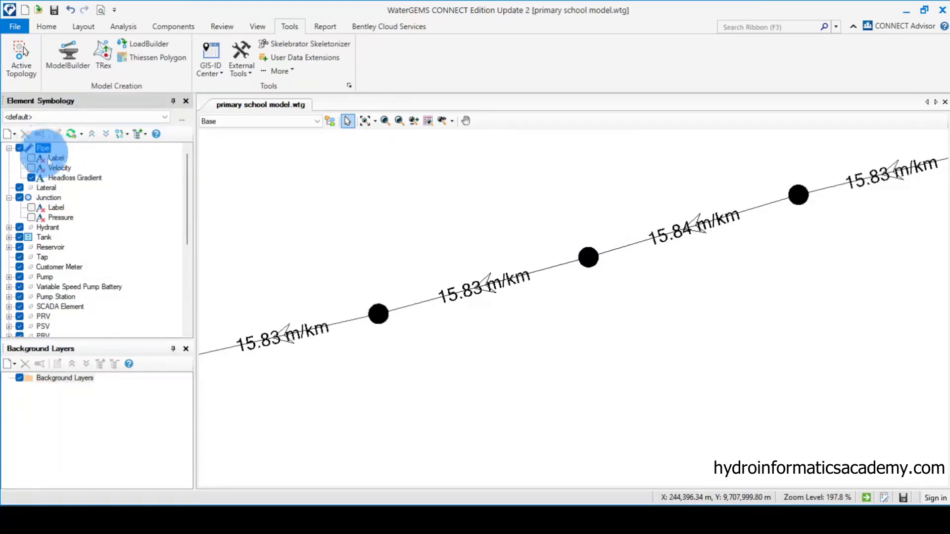
left_click(72, 180)
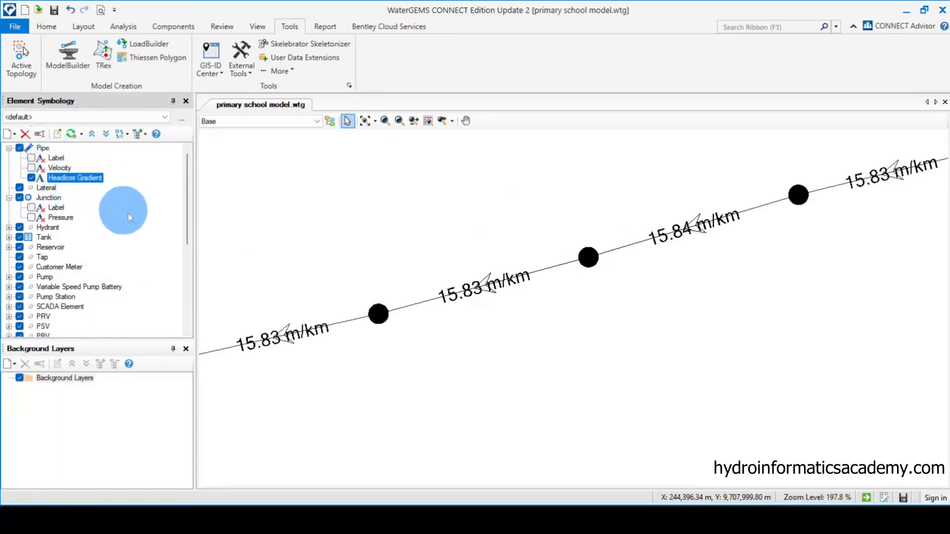
right_click(94, 179)
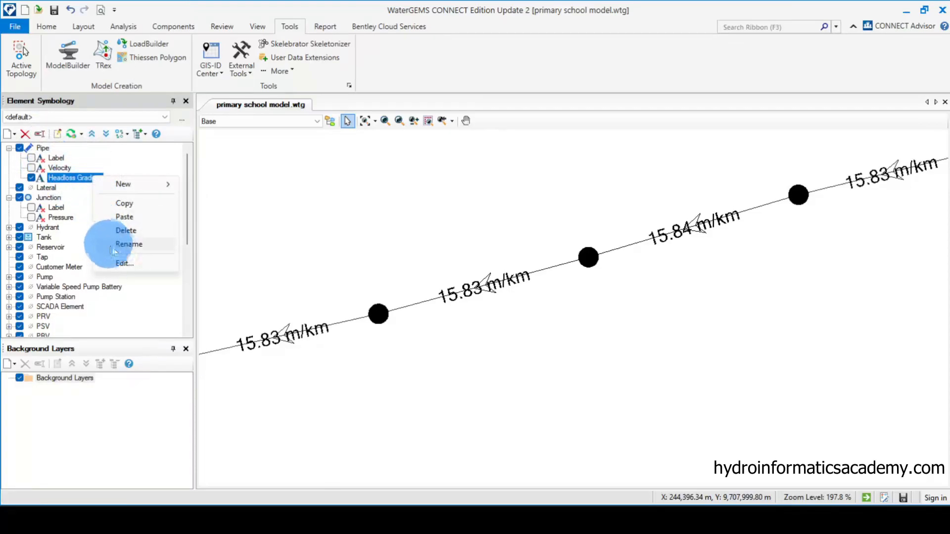
left_click(120, 263)
mouse_move(644, 167)
left_mouse_down()
mouse_move(269, 170)
mouse_move(377, 148)
mouse_move(393, 158)
mouse_move(132, 184)
mouse_move(187, 148)
mouse_move(243, 133)
mouse_move(173, 134)
left_mouse_up()
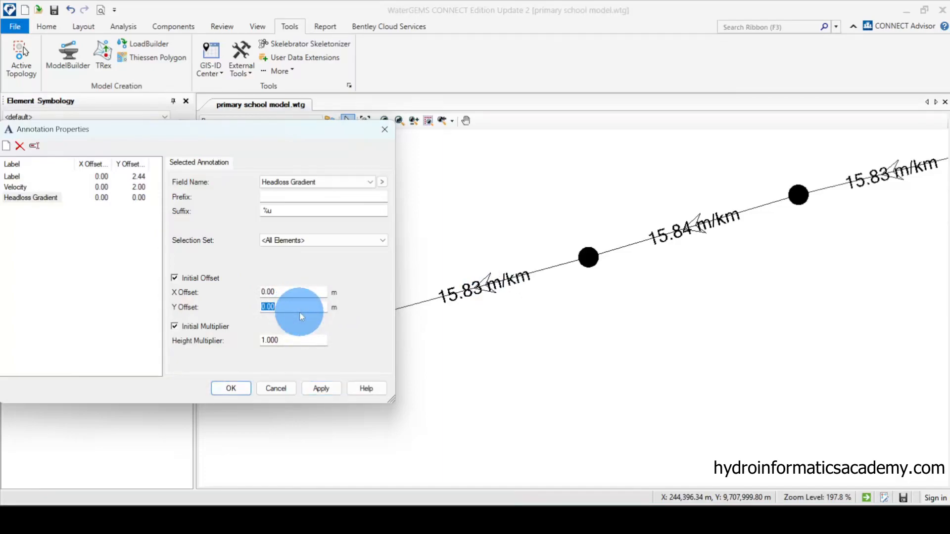
left_click(320, 388)
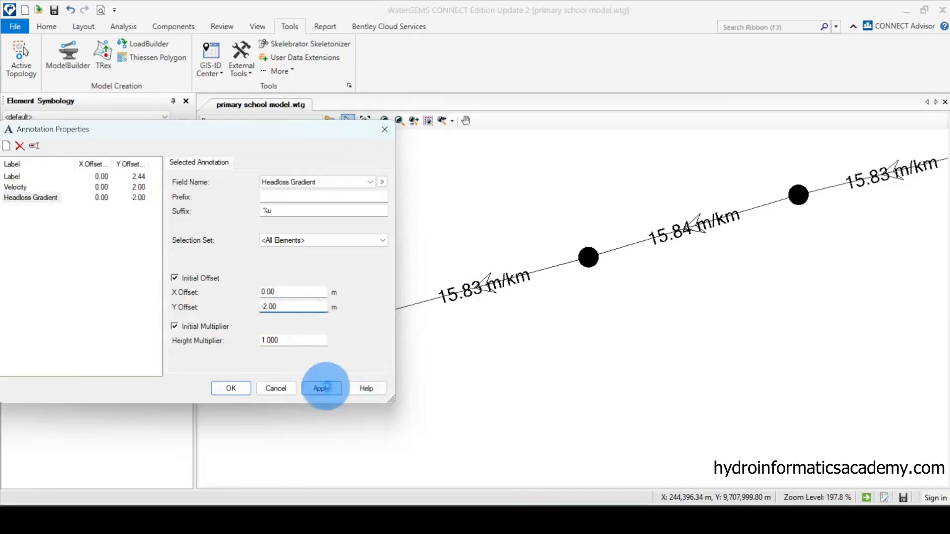
left_click(231, 387)
Examine the headloss gradients on the pipes from tank ST-1 down the main and along the northwestern branch.
scroll(477, 329, "down", 5)
scroll(552, 292, "up", 2)
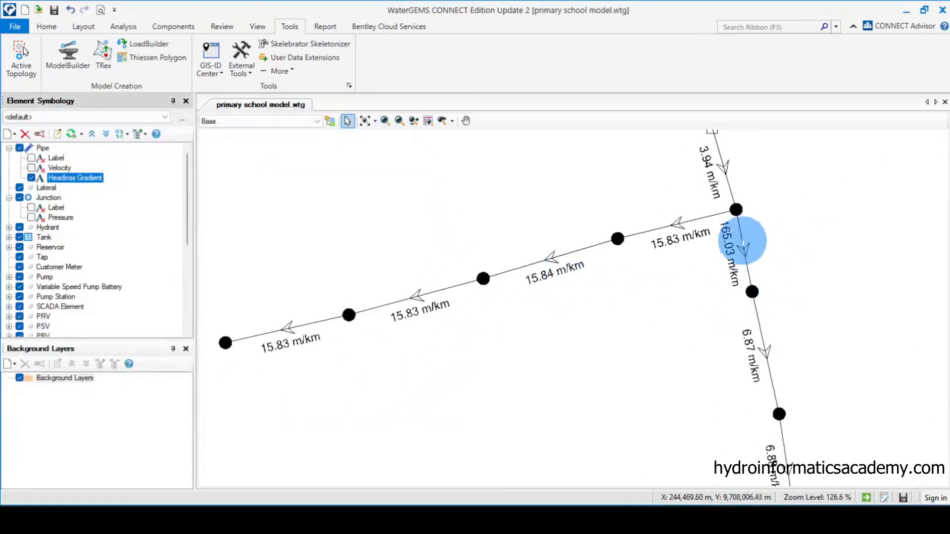
scroll(626, 230, "down", 2)
scroll(691, 170, "up", 2)
left_click_drag(691, 171, 578, 214)
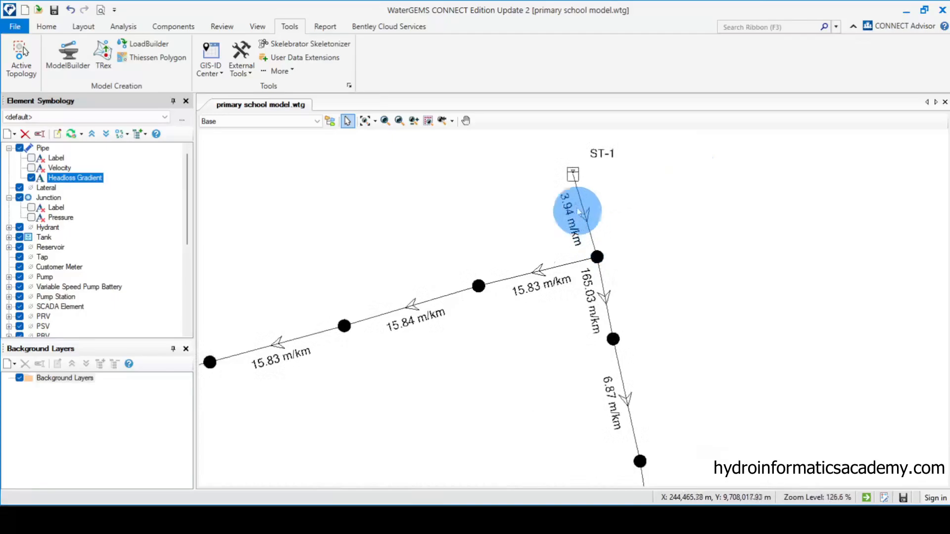
scroll(596, 206, "up", 2)
scroll(613, 170, "down", 1)
scroll(614, 170, "down", 3)
scroll(485, 212, "up", 3)
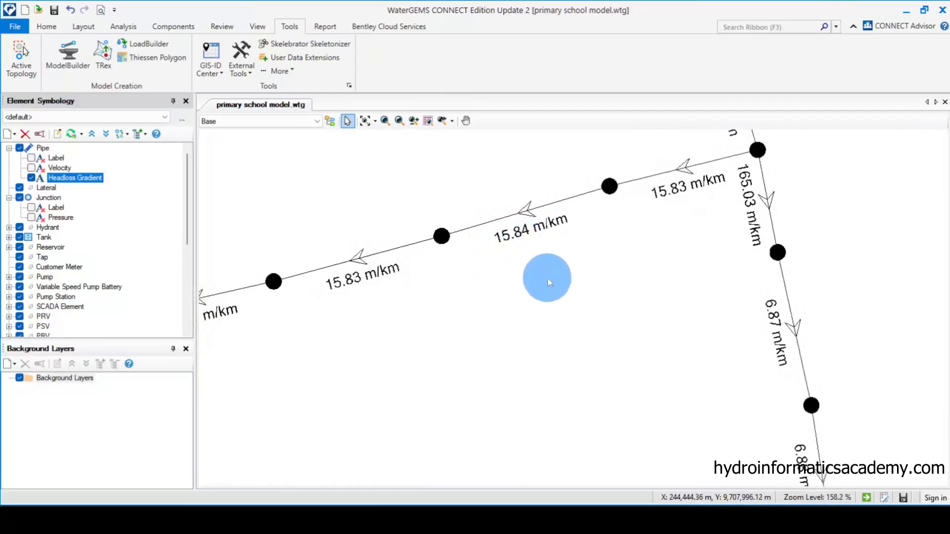
Display the pipe Velocity annotation together with the Headloss Gradient annotation.
left_click(31, 177)
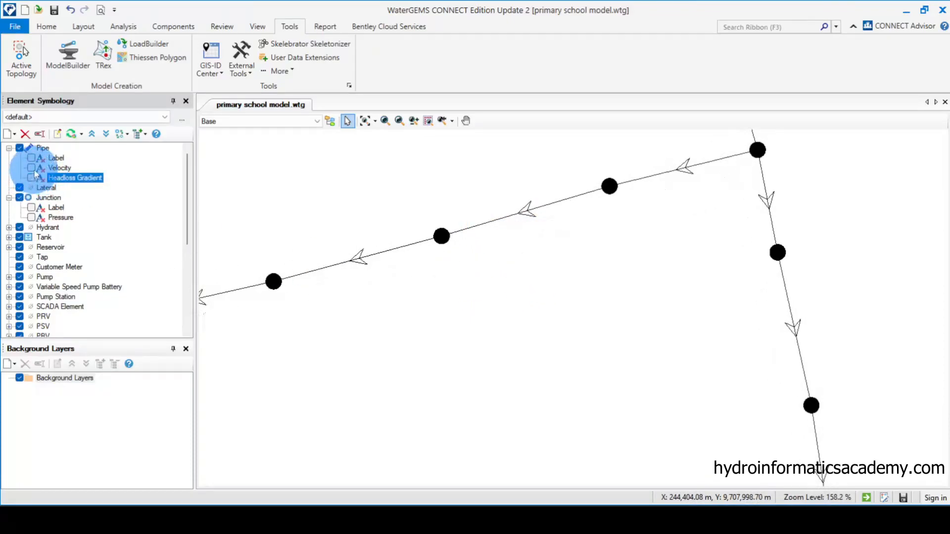
left_click(31, 168)
left_click(31, 177)
scroll(558, 223, "down", 3)
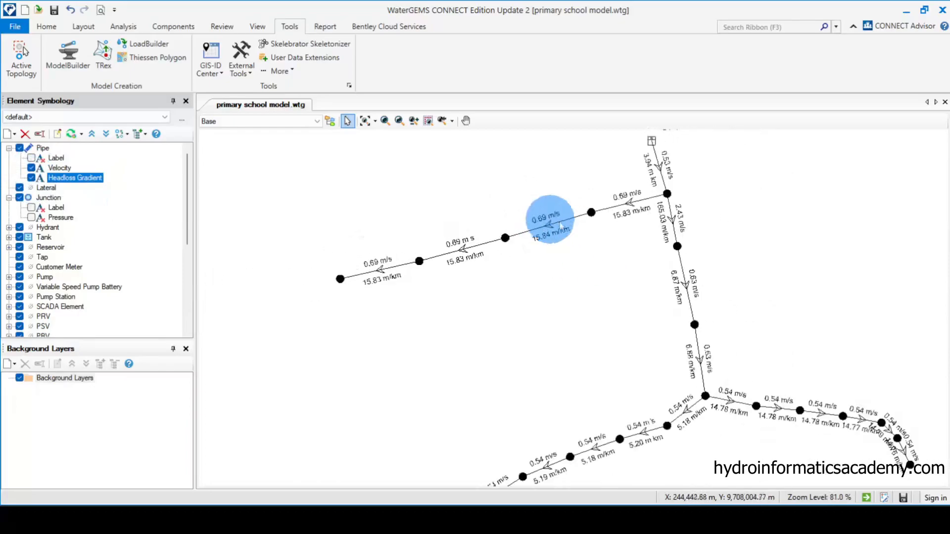
scroll(509, 224, "up", 1)
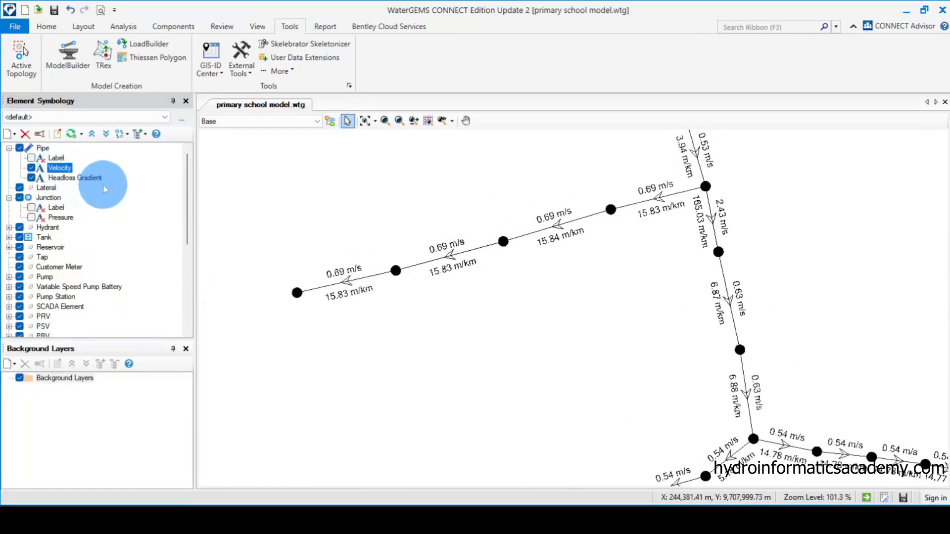
Compare velocities and headloss gradients on the pipes along the northwestern branch and the upper main.
scroll(558, 245, "up", 2)
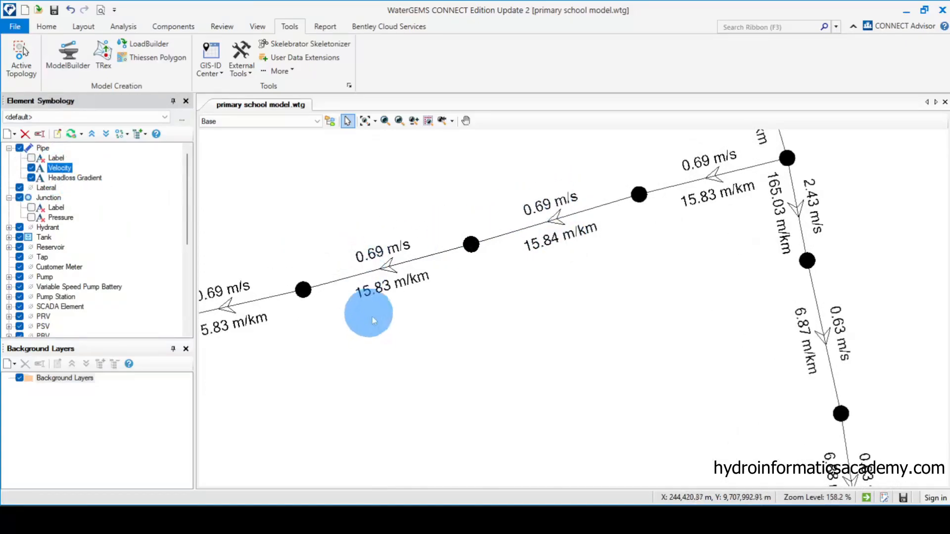
scroll(493, 202, "down", 5)
scroll(585, 206, "up", 4)
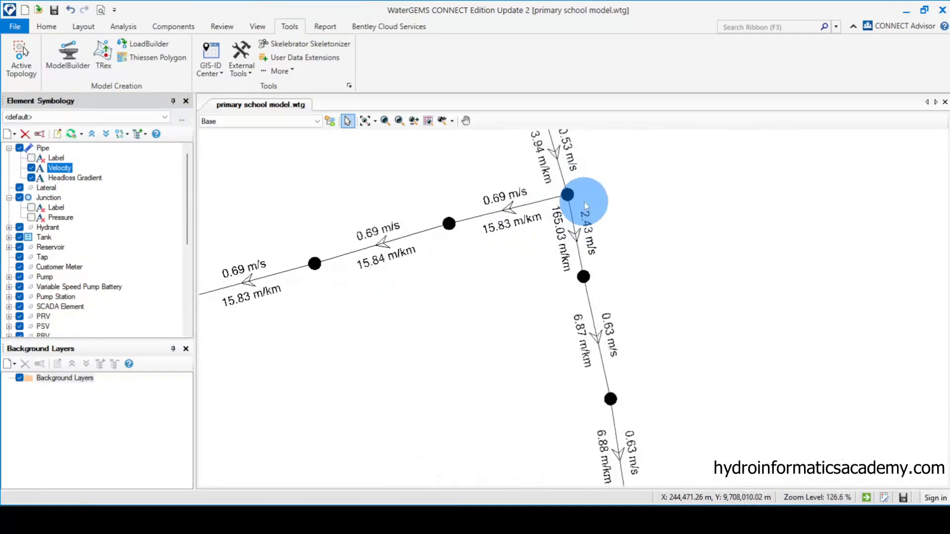
scroll(455, 218, "up", 3)
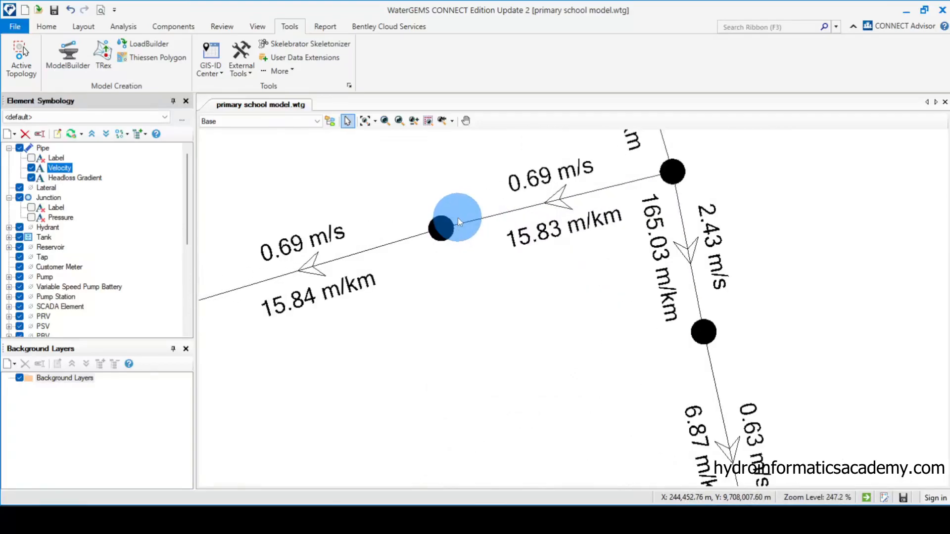
scroll(419, 295, "down", 3)
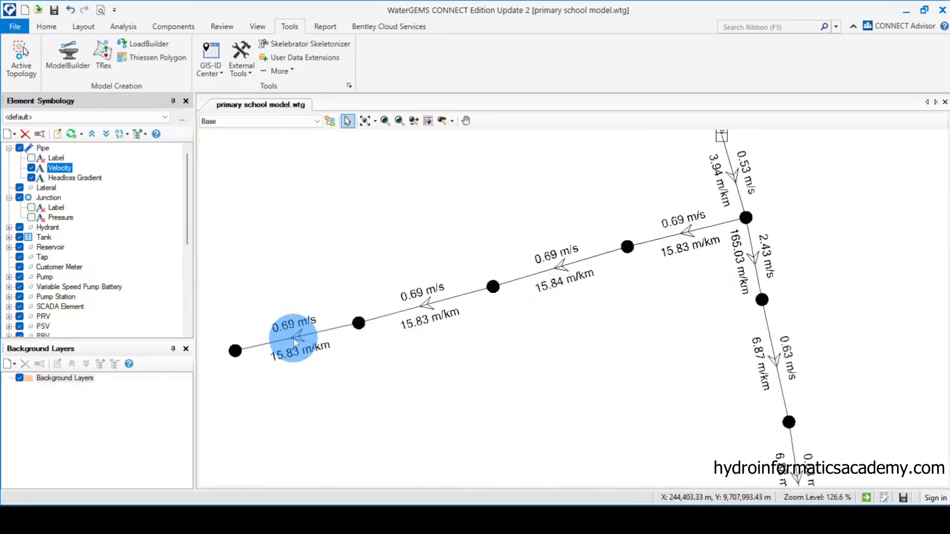
scroll(330, 341, "up", 3)
scroll(383, 283, "down", 5)
scroll(417, 276, "up", 2)
scroll(414, 279, "up", 1)
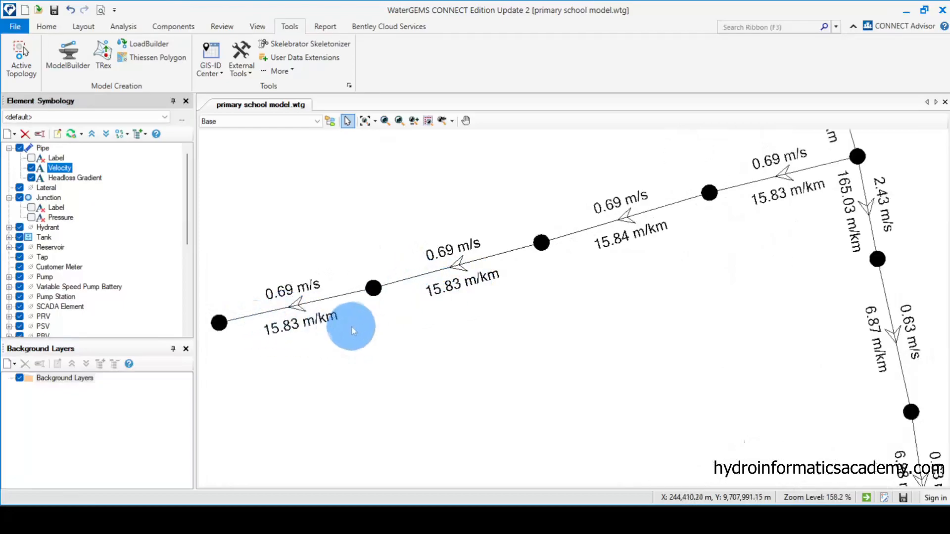
scroll(425, 350, "down", 1)
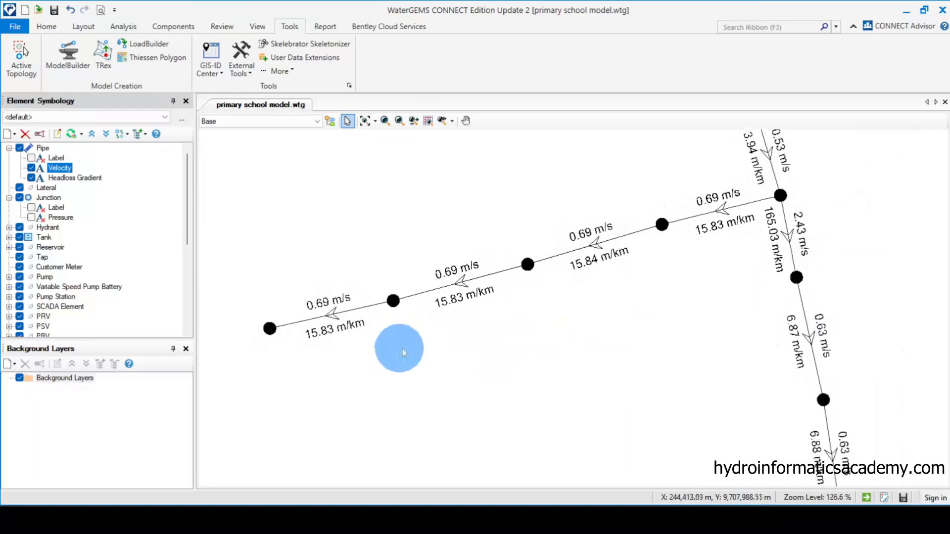
scroll(842, 348, "up", 1)
scroll(772, 396, "up", 1)
scroll(718, 396, "down", 1)
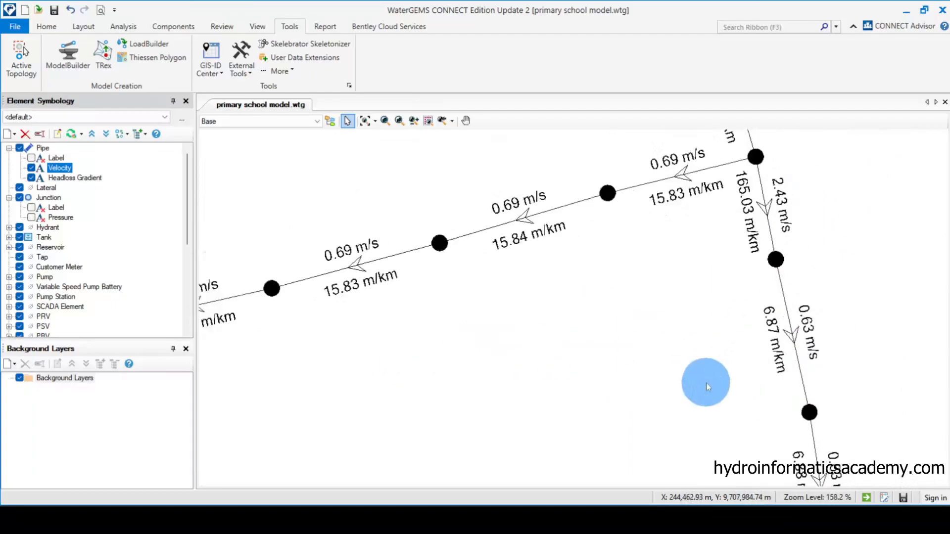
Inspect the velocity and headloss gradient of the main pipe just below the northwestern branch junction.
scroll(784, 182, "up", 3)
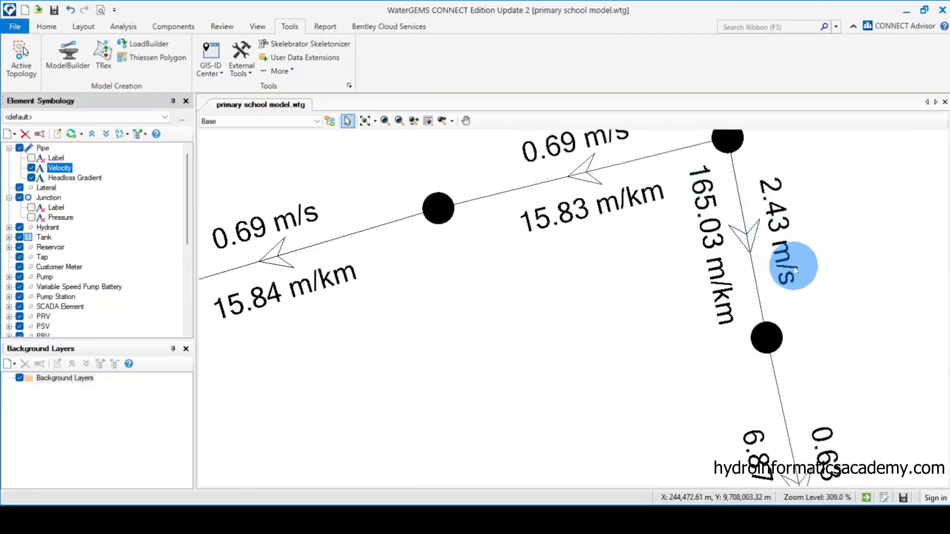
scroll(567, 341, "down", 2)
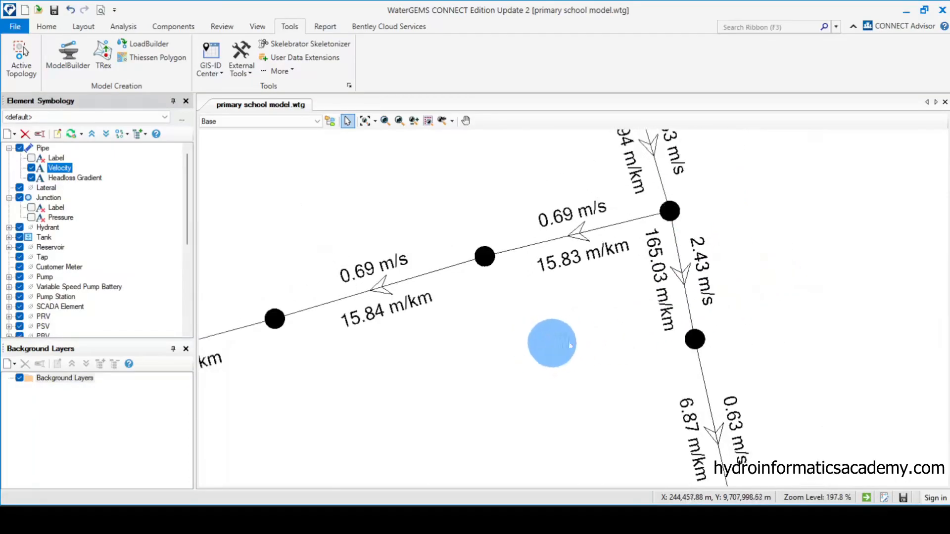
scroll(709, 225, "up", 2)
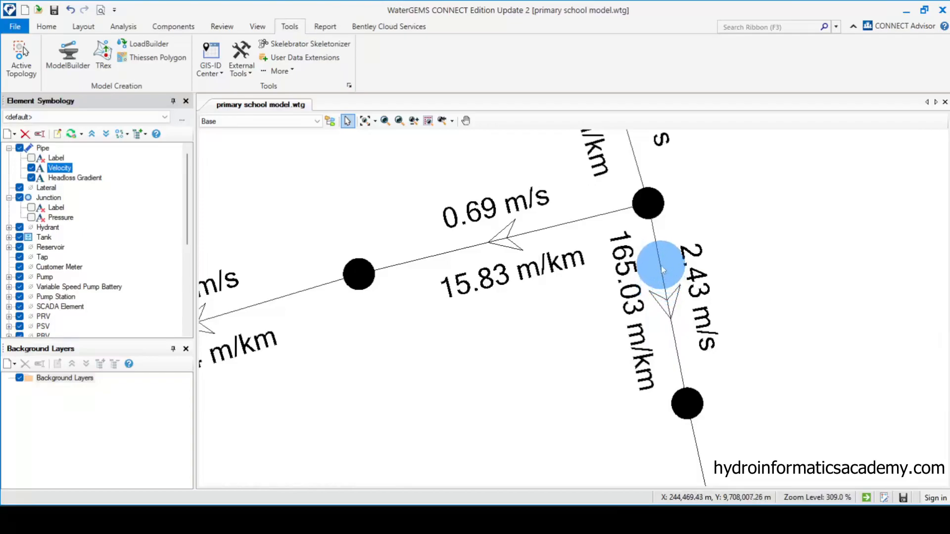
Open the properties of the main pipe just below the northwestern branch junction and check its diameter.
left_click(663, 269)
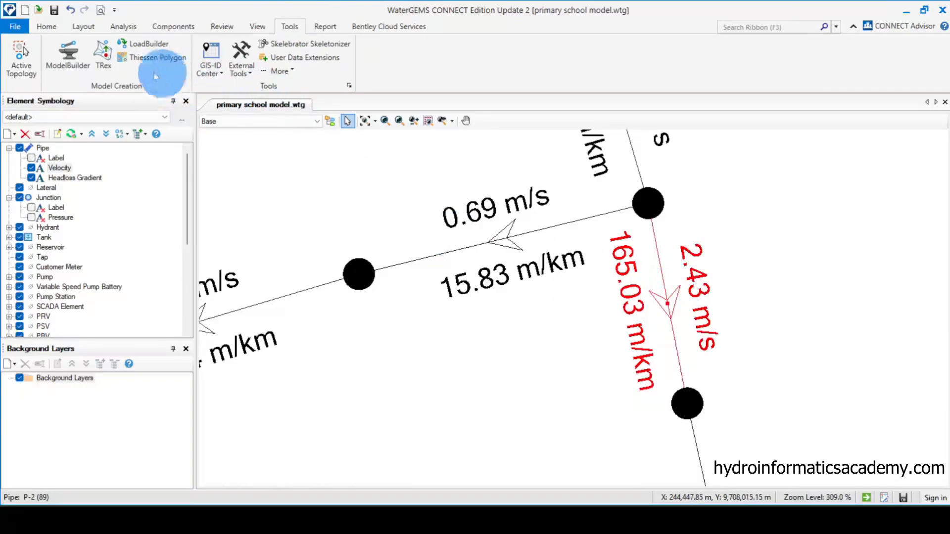
left_click(47, 26)
left_click(661, 287)
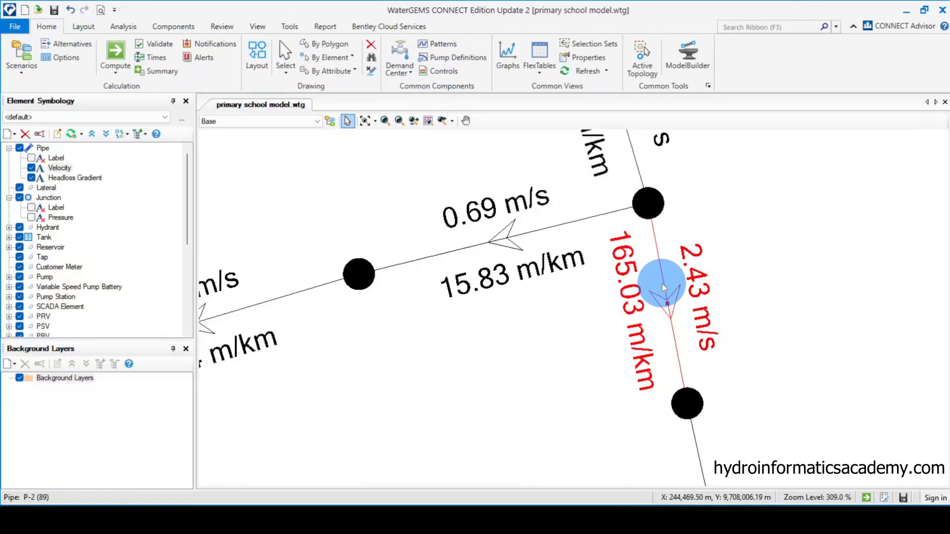
double_click(664, 279)
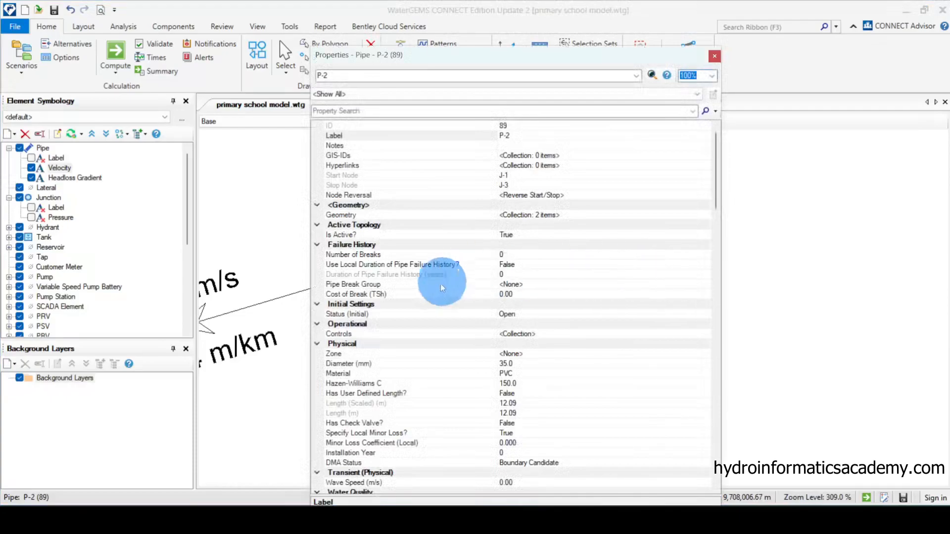
scroll(430, 318, "down", 5)
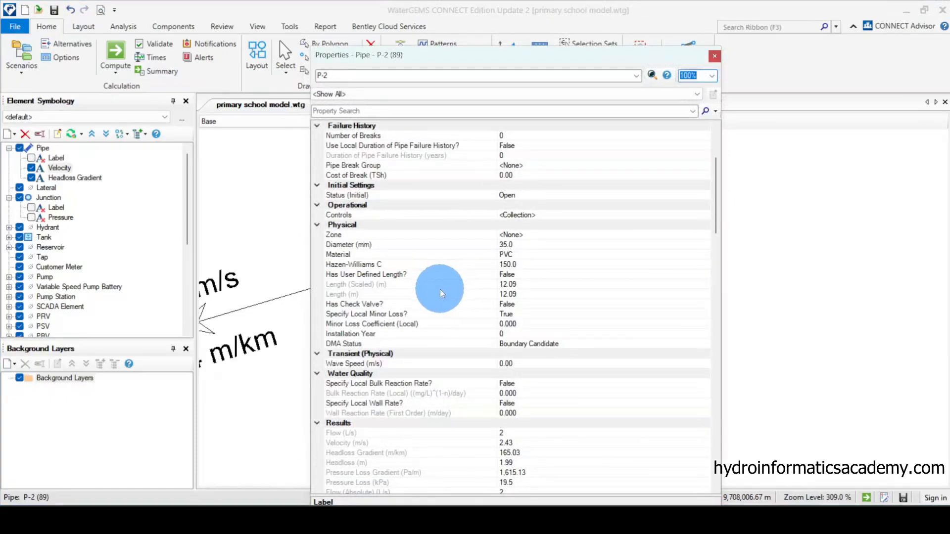
scroll(440, 289, "down", 2)
left_click(403, 186)
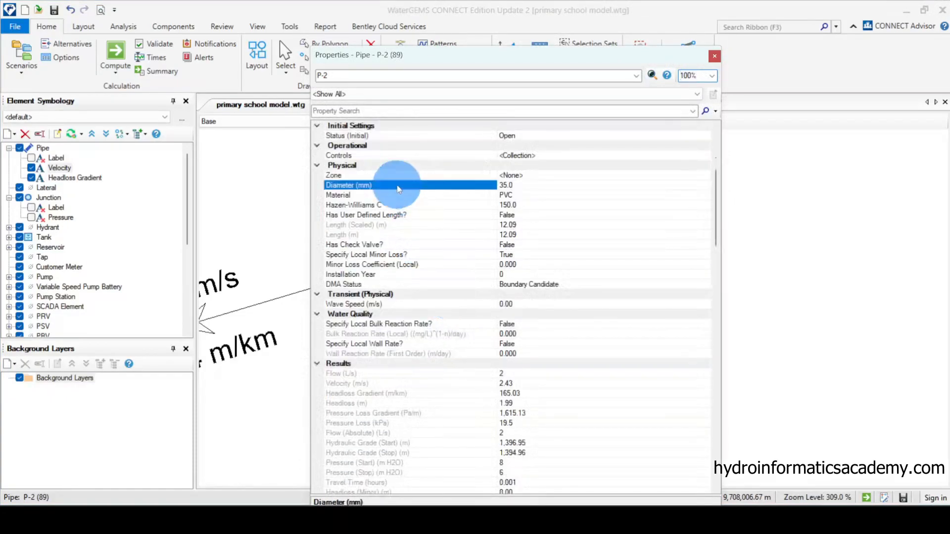
mouse_move(591, 58)
left_mouse_down()
mouse_move(328, 100)
mouse_move(316, 110)
left_mouse_up()
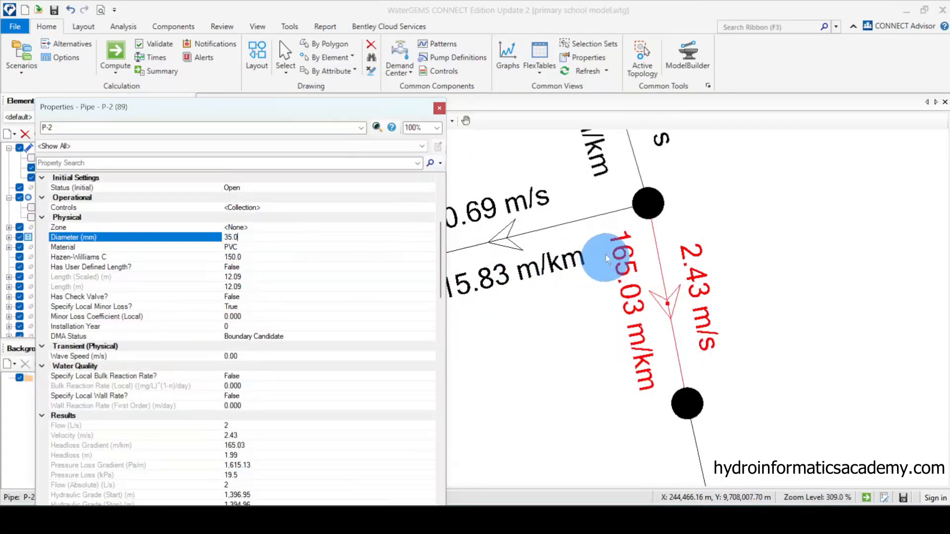
Check the diameter of the next main pipe downstream, L-4, for comparison with pipe P-2.
scroll(621, 255, "down", 3)
scroll(636, 382, "up", 2)
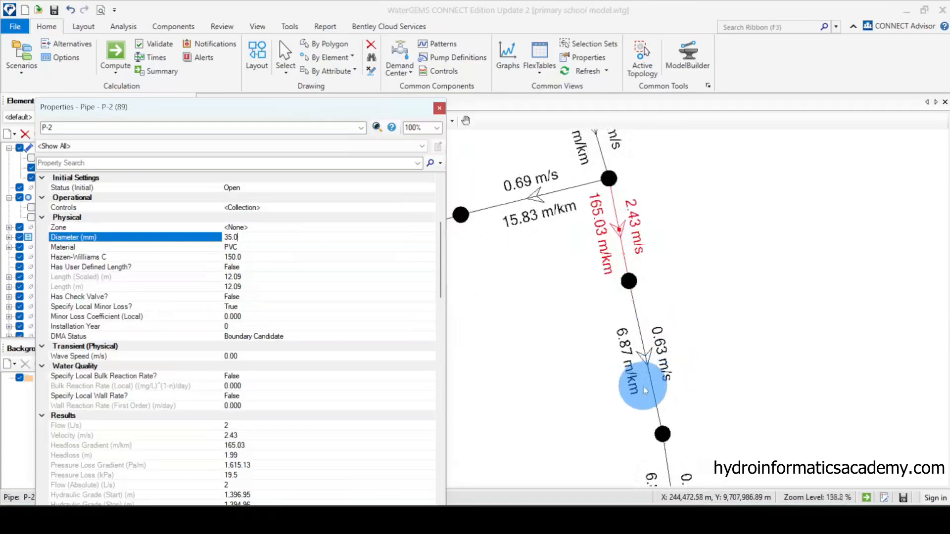
left_click(641, 329)
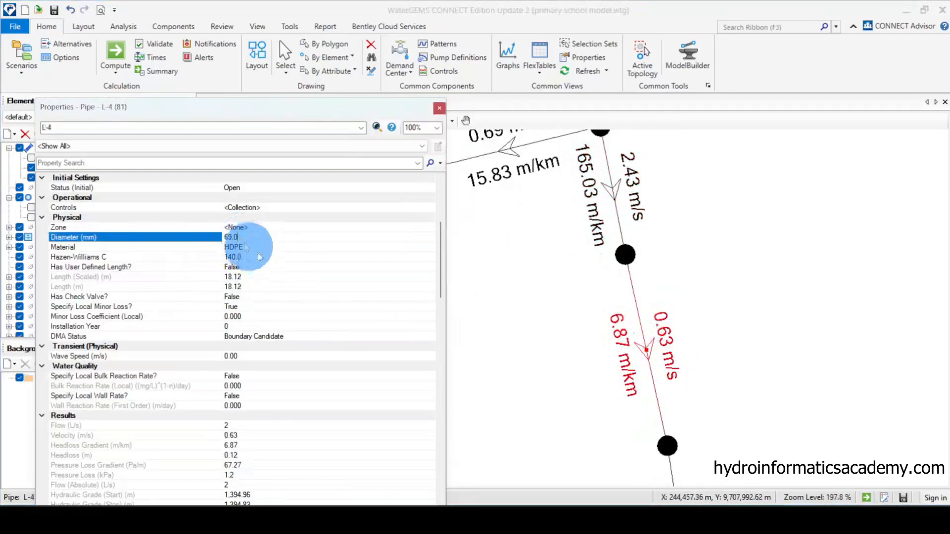
Set the diameter of pipe P-2 to 65 mm and recompute the network.
left_click(611, 181)
left_click(247, 227)
left_click(250, 238)
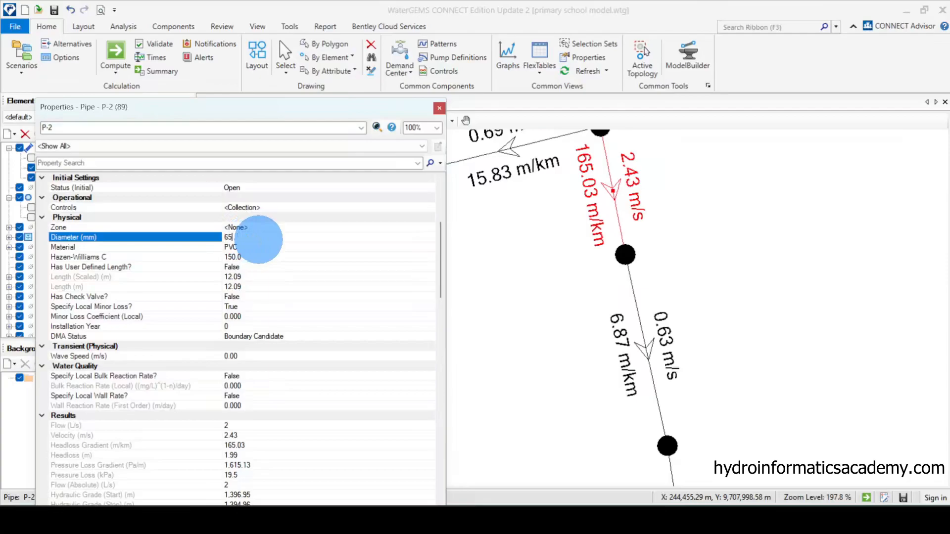
left_click(441, 110)
left_click(115, 53)
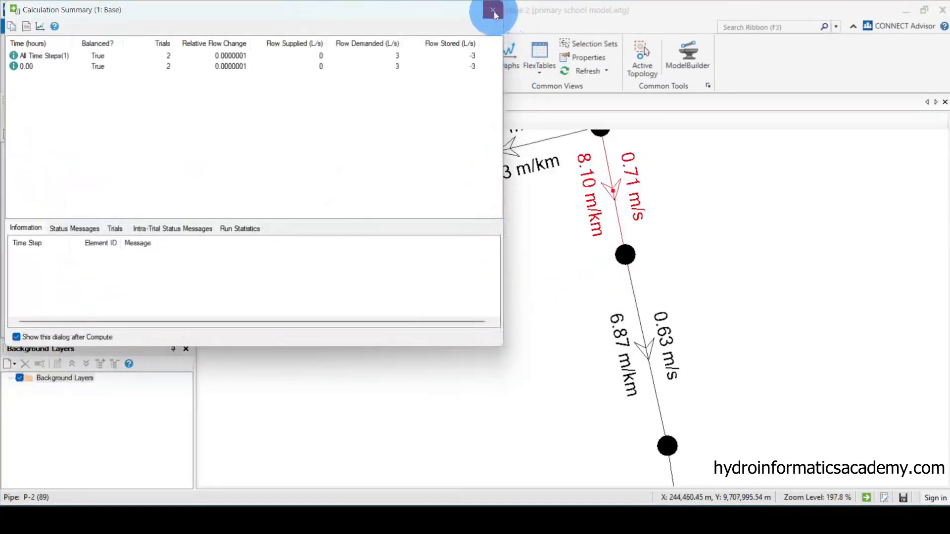
left_click(493, 11)
Compare the properties of the resized pipe P-2 with those of the downstream pipe L-4, focusing on diameter.
scroll(636, 327, "up", 2)
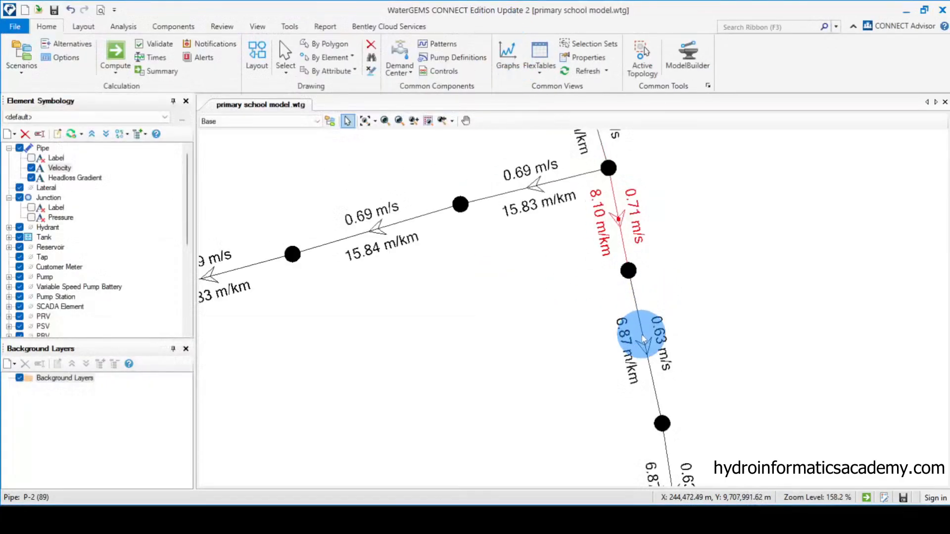
double_click(627, 216)
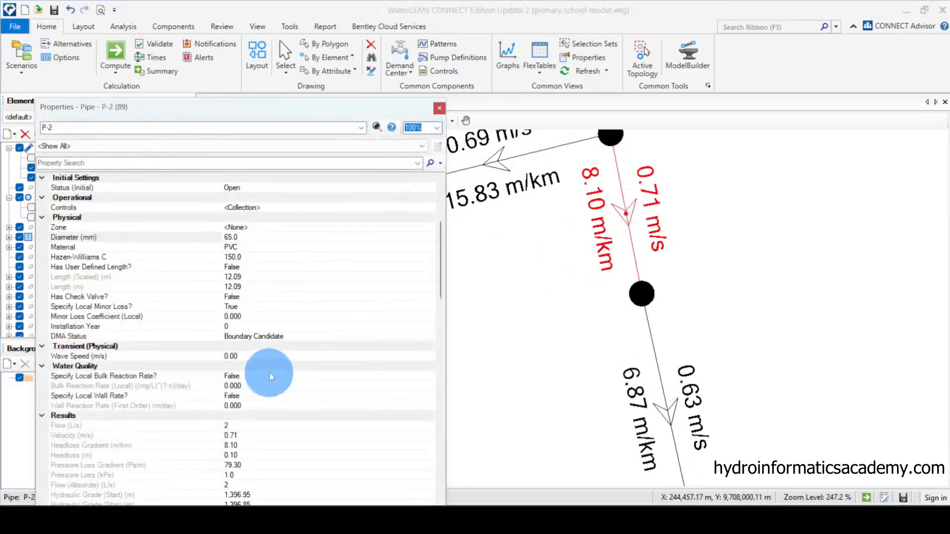
left_click(250, 238)
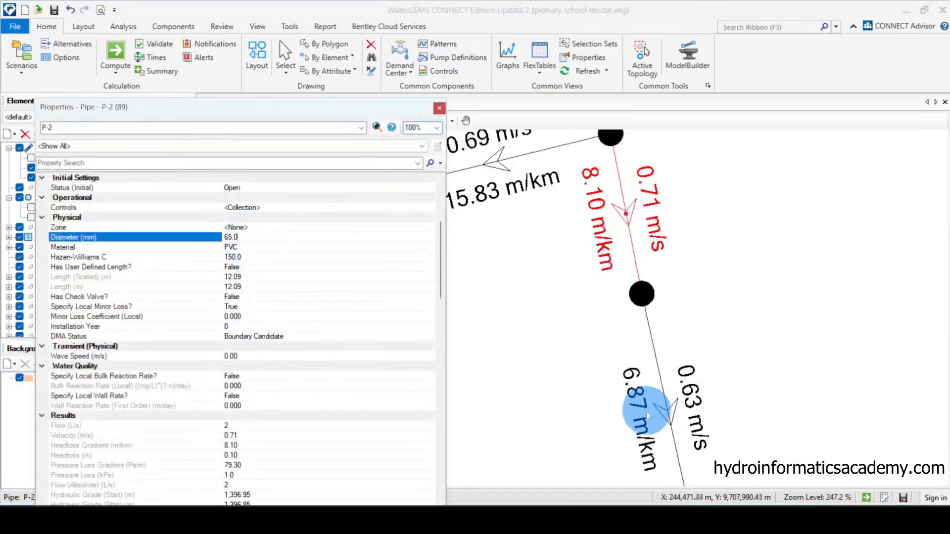
left_click(660, 378)
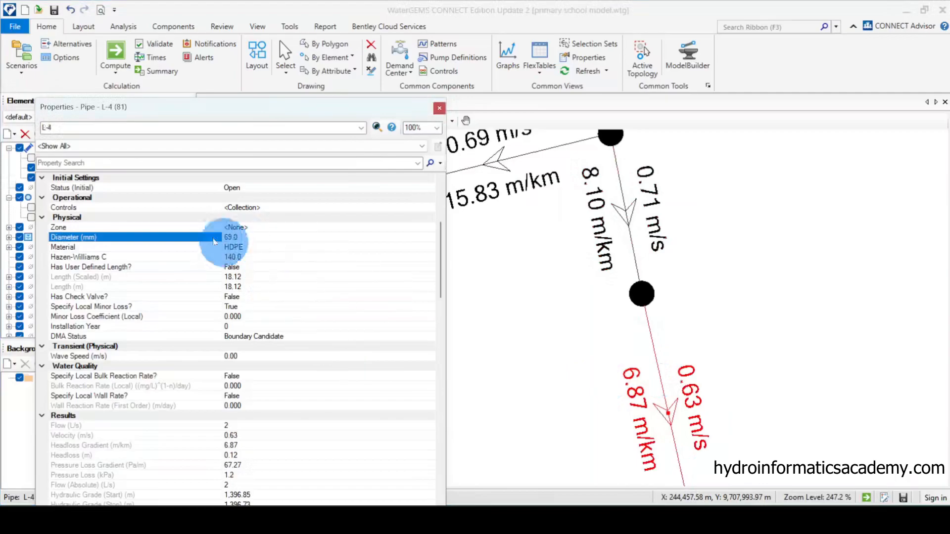
left_click(439, 110)
Review the recomputed velocities and headloss gradients along the main and its branches.
scroll(615, 250, "down", 4)
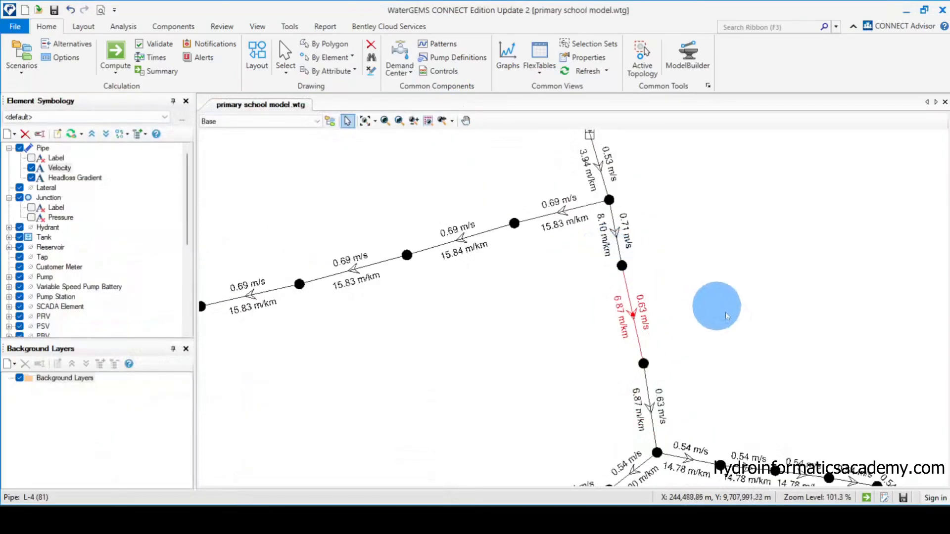
scroll(669, 440, "up", 2)
left_click_drag(669, 440, 637, 341)
scroll(435, 291, "down", 4)
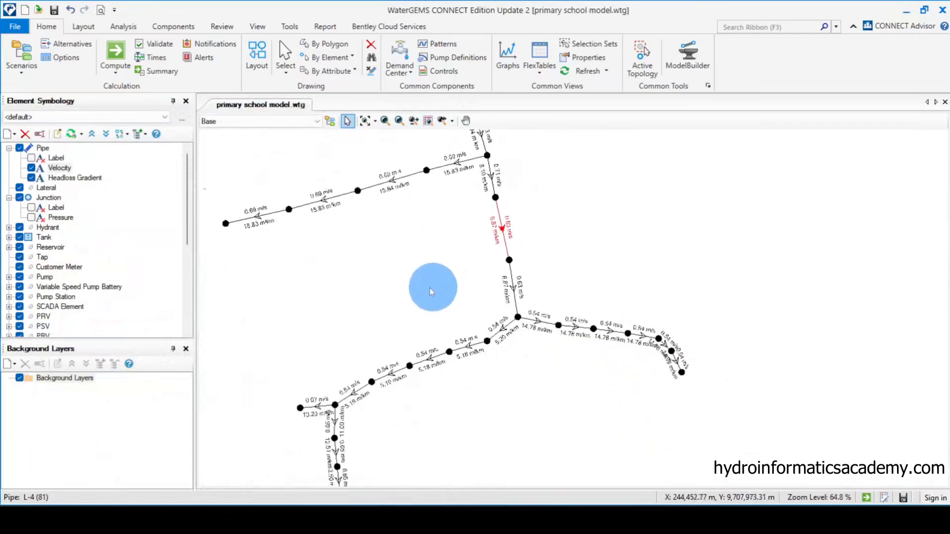
scroll(589, 301, "up", 2)
scroll(528, 207, "up", 1)
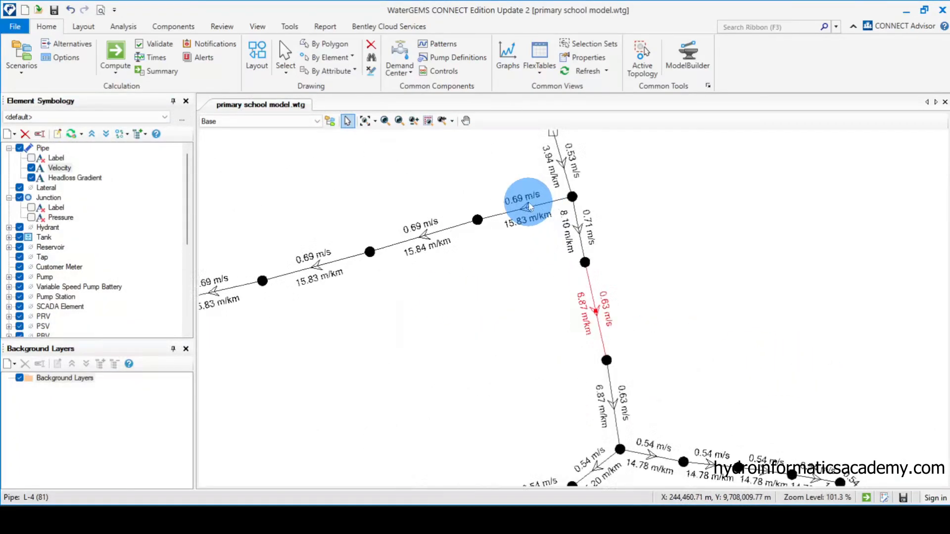